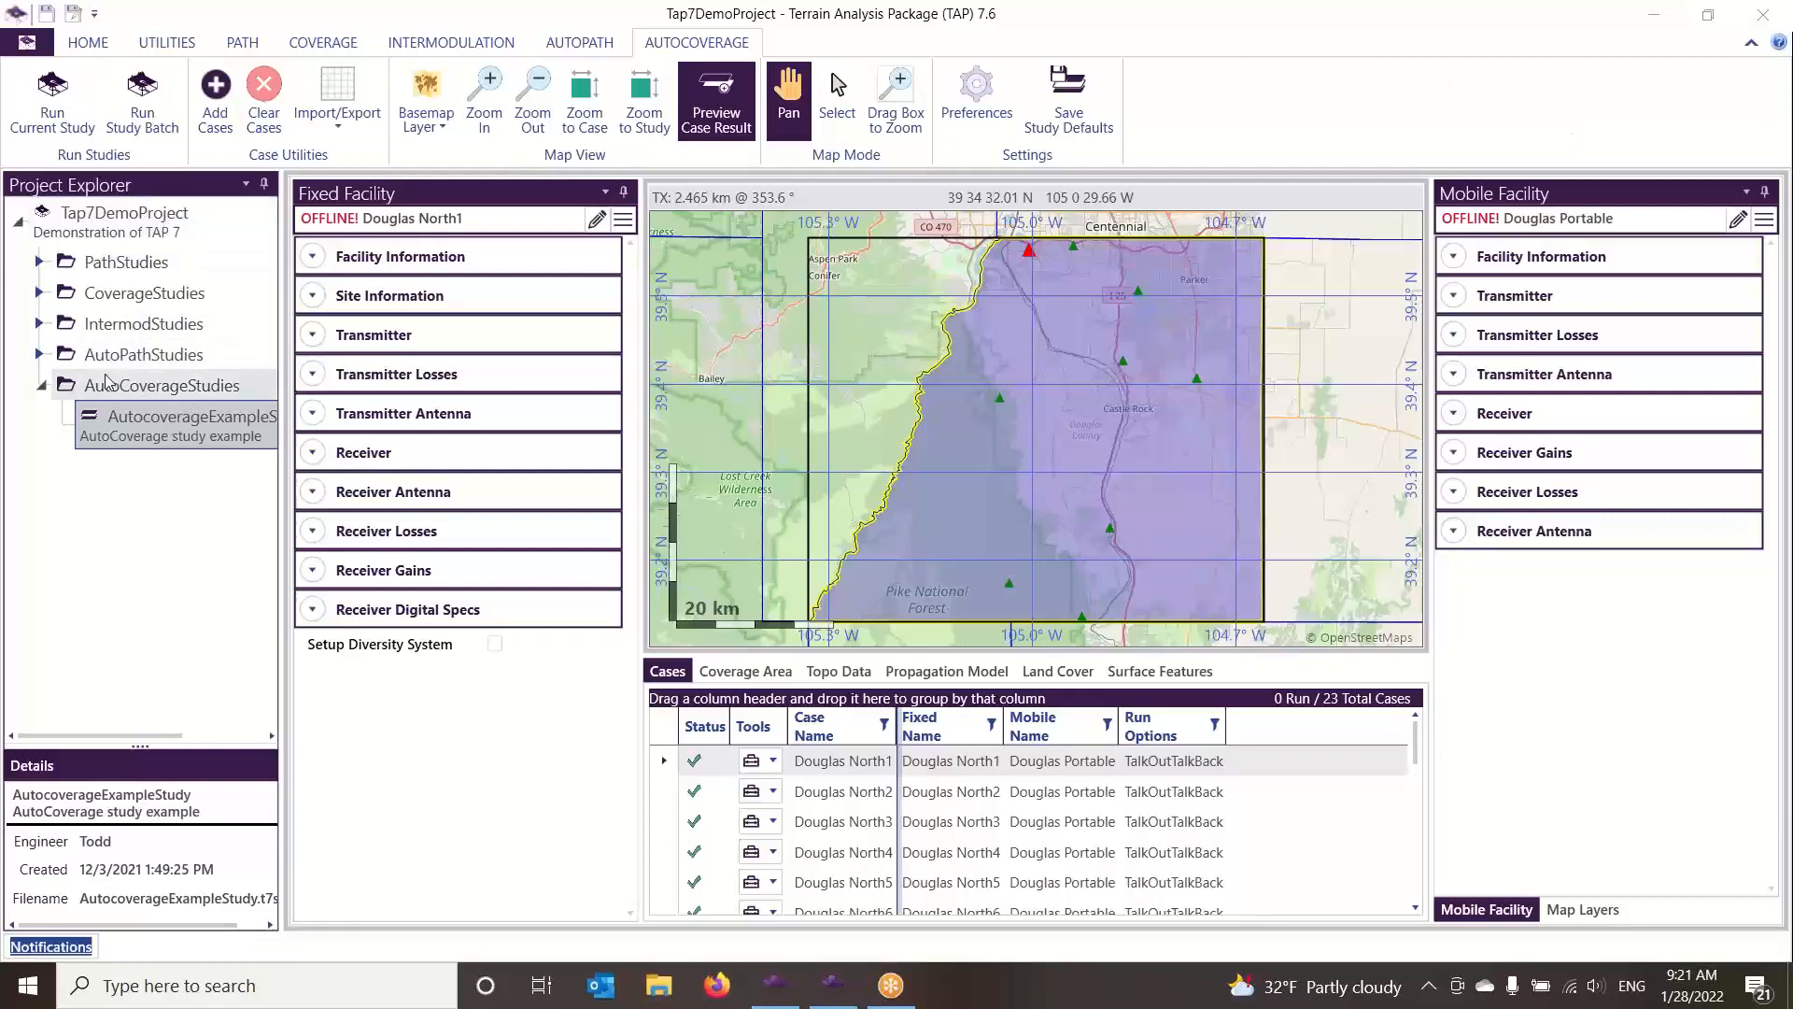
Open the AutoCoverage example study and view the tools available for the Douglas North1 case
{"action": "left_click", "coordinate": [144, 390]}
{"action": "left_click", "coordinate": [155, 446]}
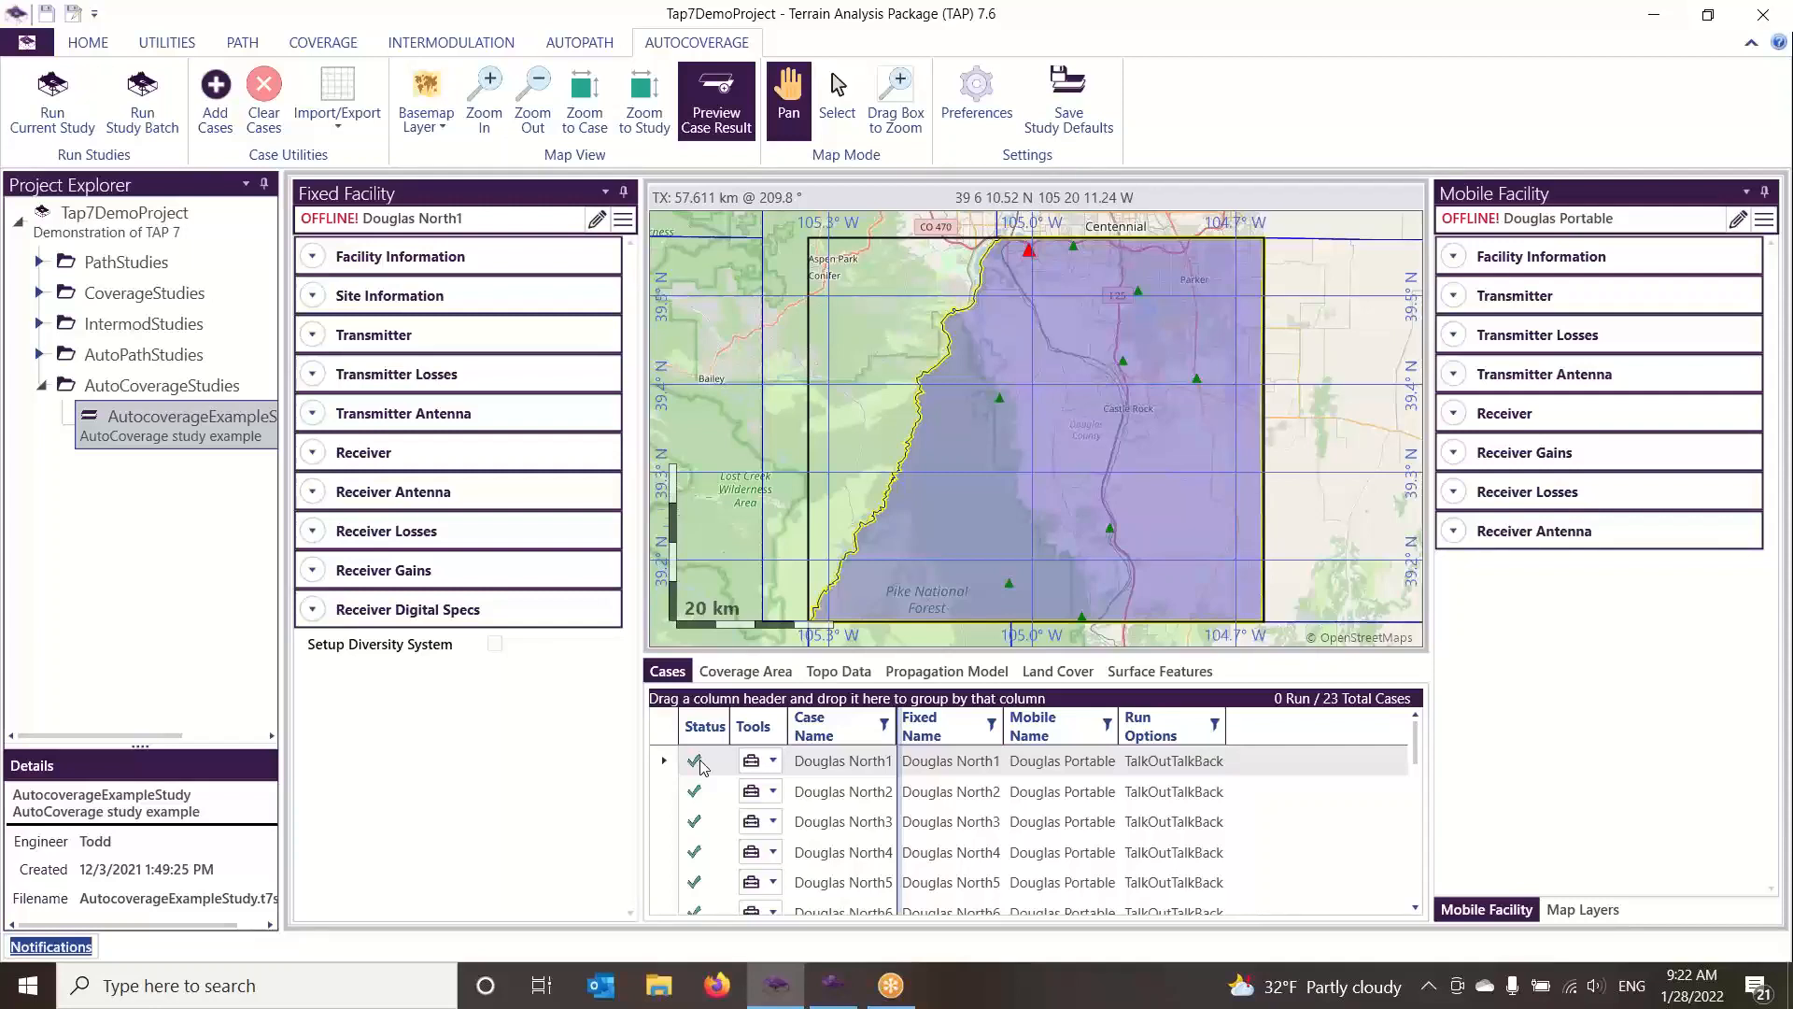
{"action": "left_click", "coordinate": [774, 760]}
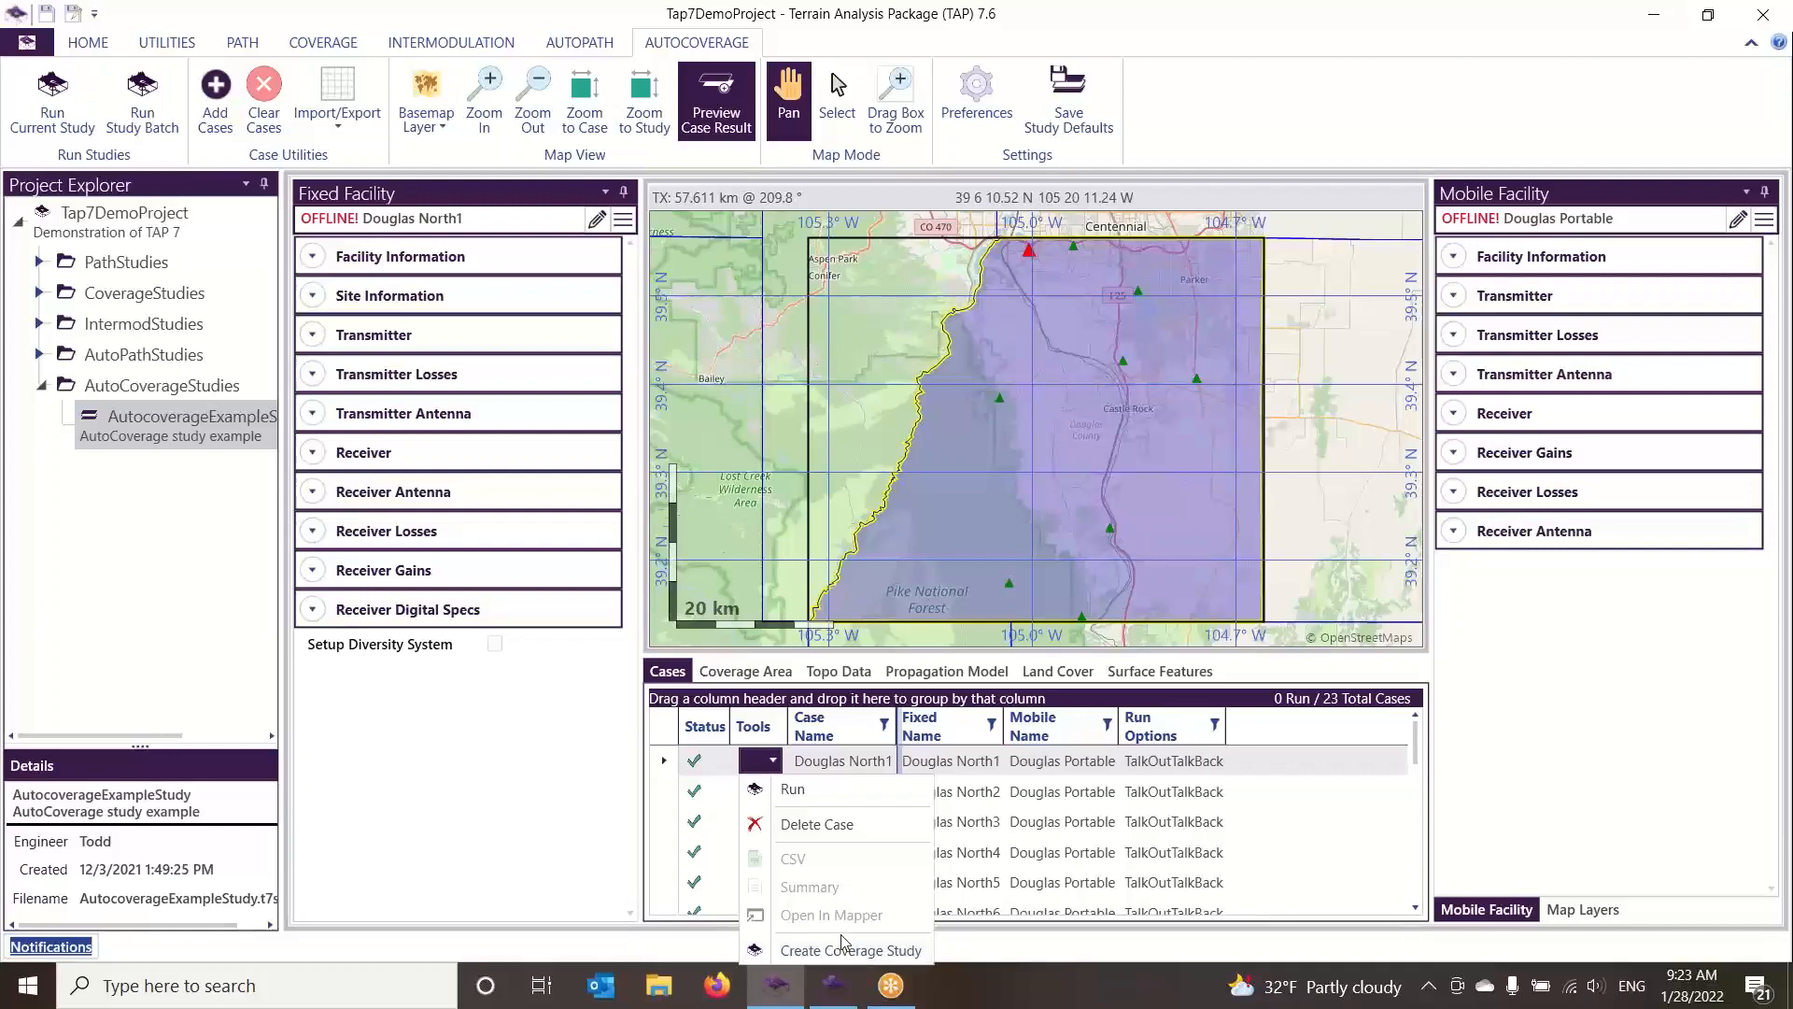
{"action": "left_click", "coordinate": [837, 762]}
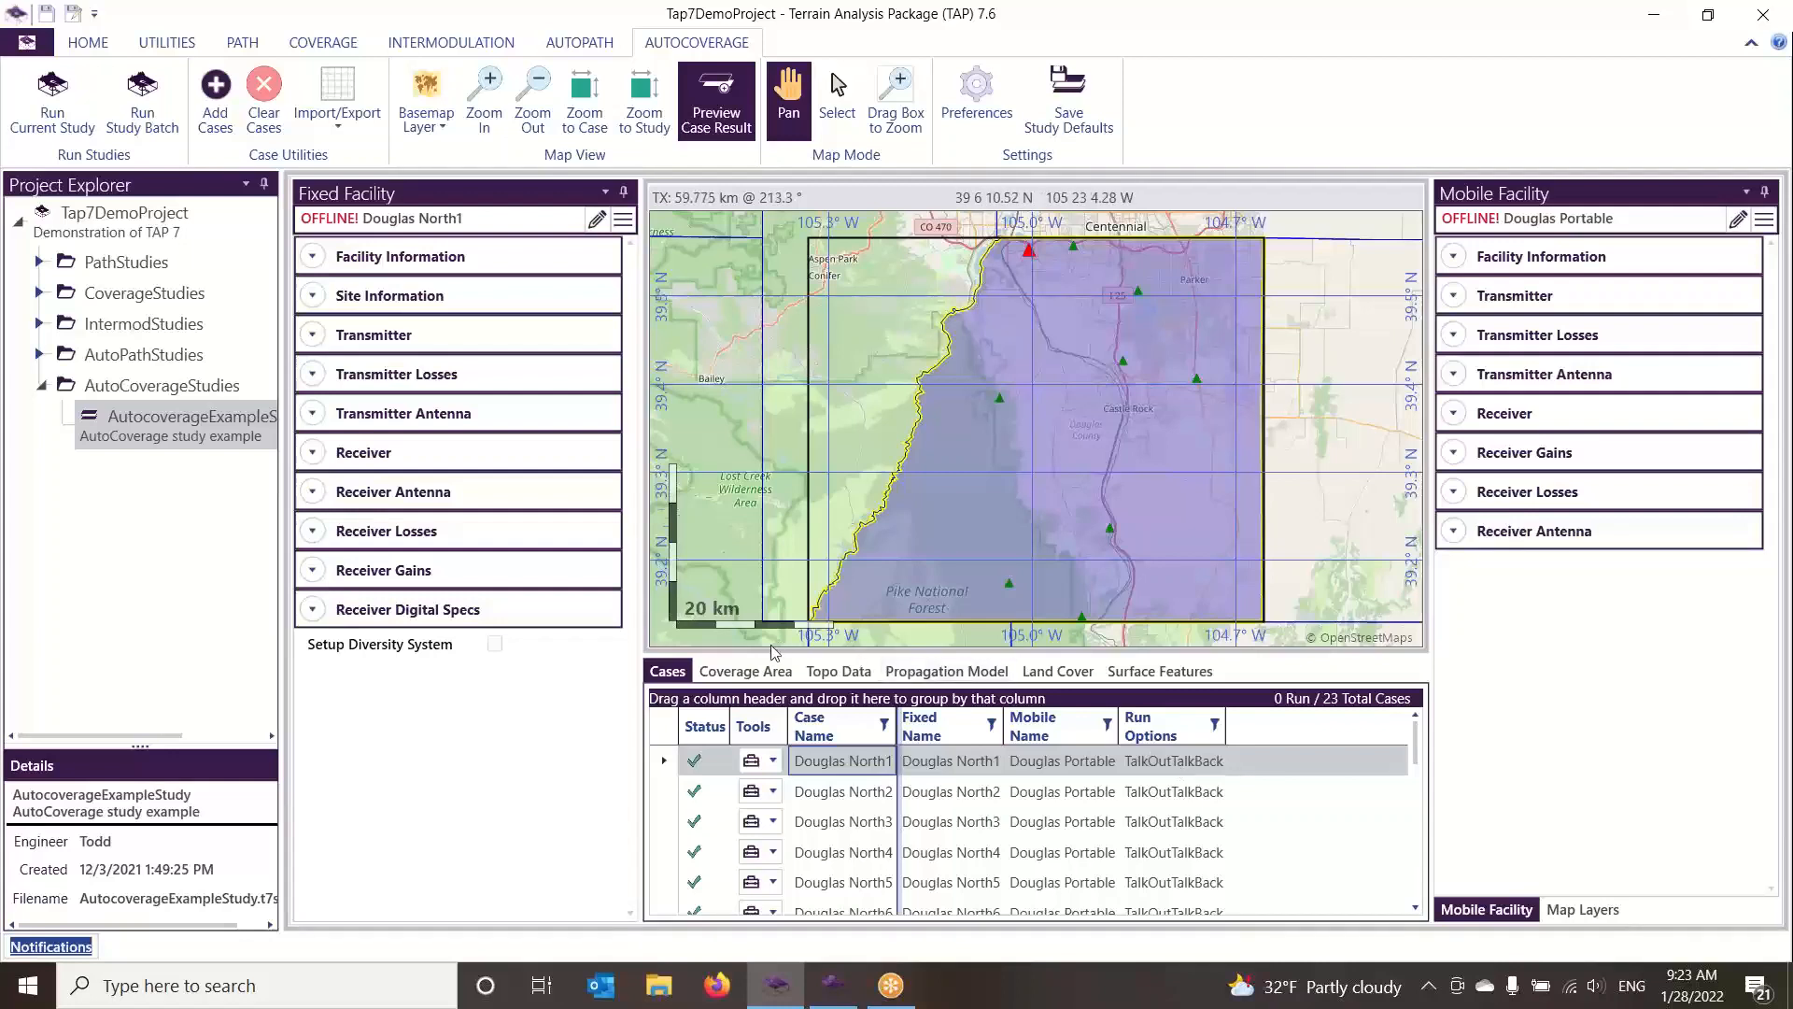
Review the example study's coverage area, topo data, propagation model, land cover and surface features settings, ending back at its cases
{"action": "left_click", "coordinate": [760, 673]}
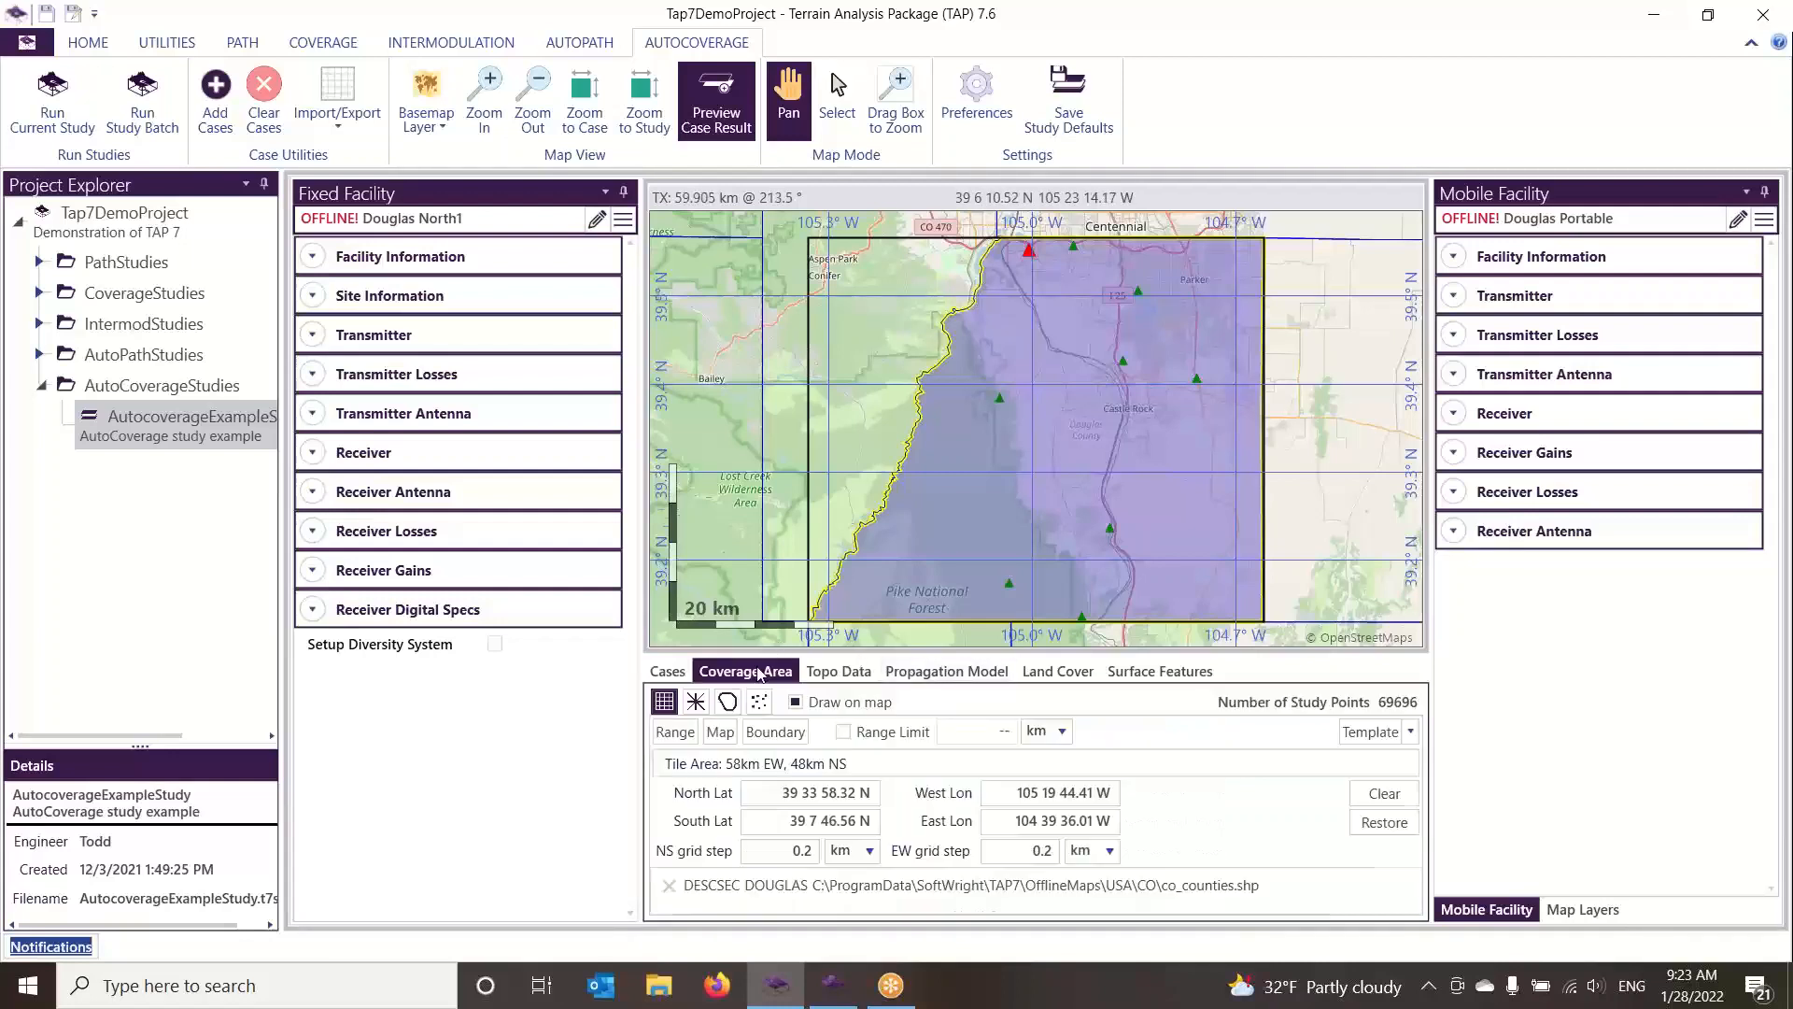
{"action": "left_click", "coordinate": [838, 673]}
{"action": "left_click", "coordinate": [957, 673]}
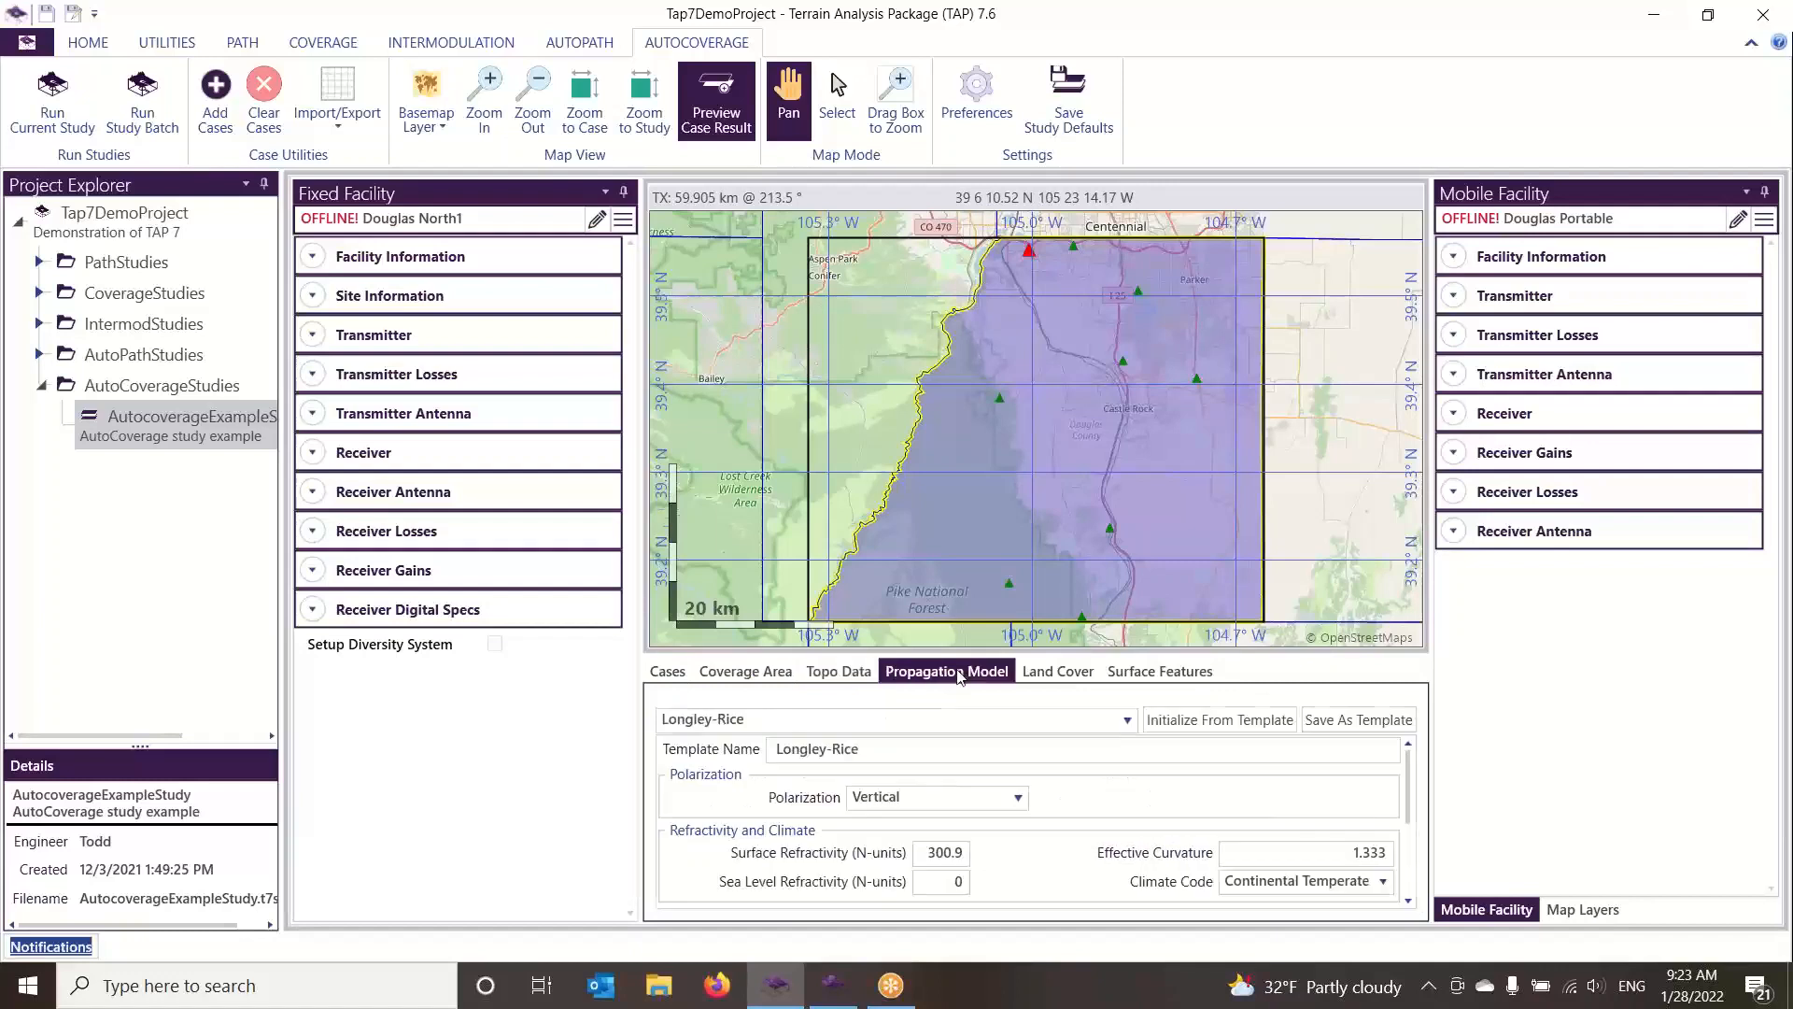
{"action": "left_click", "coordinate": [1056, 673]}
{"action": "left_click", "coordinate": [1138, 670]}
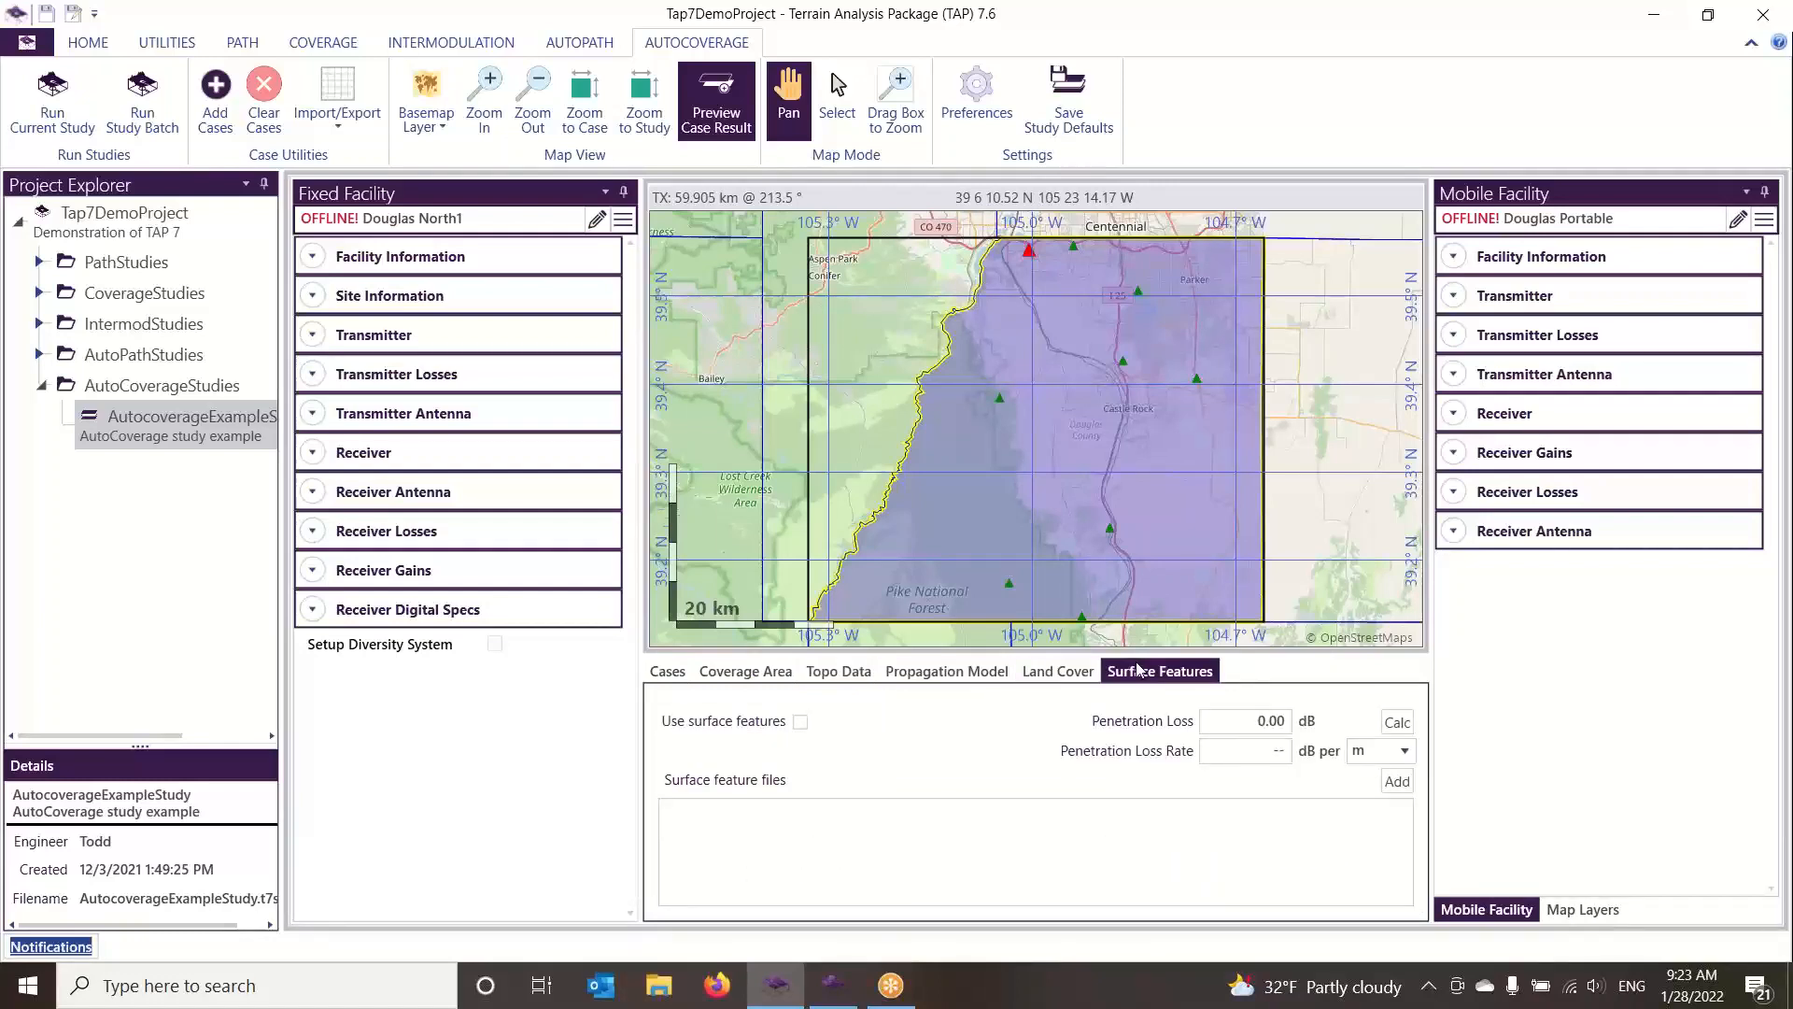
{"action": "left_click", "coordinate": [766, 672]}
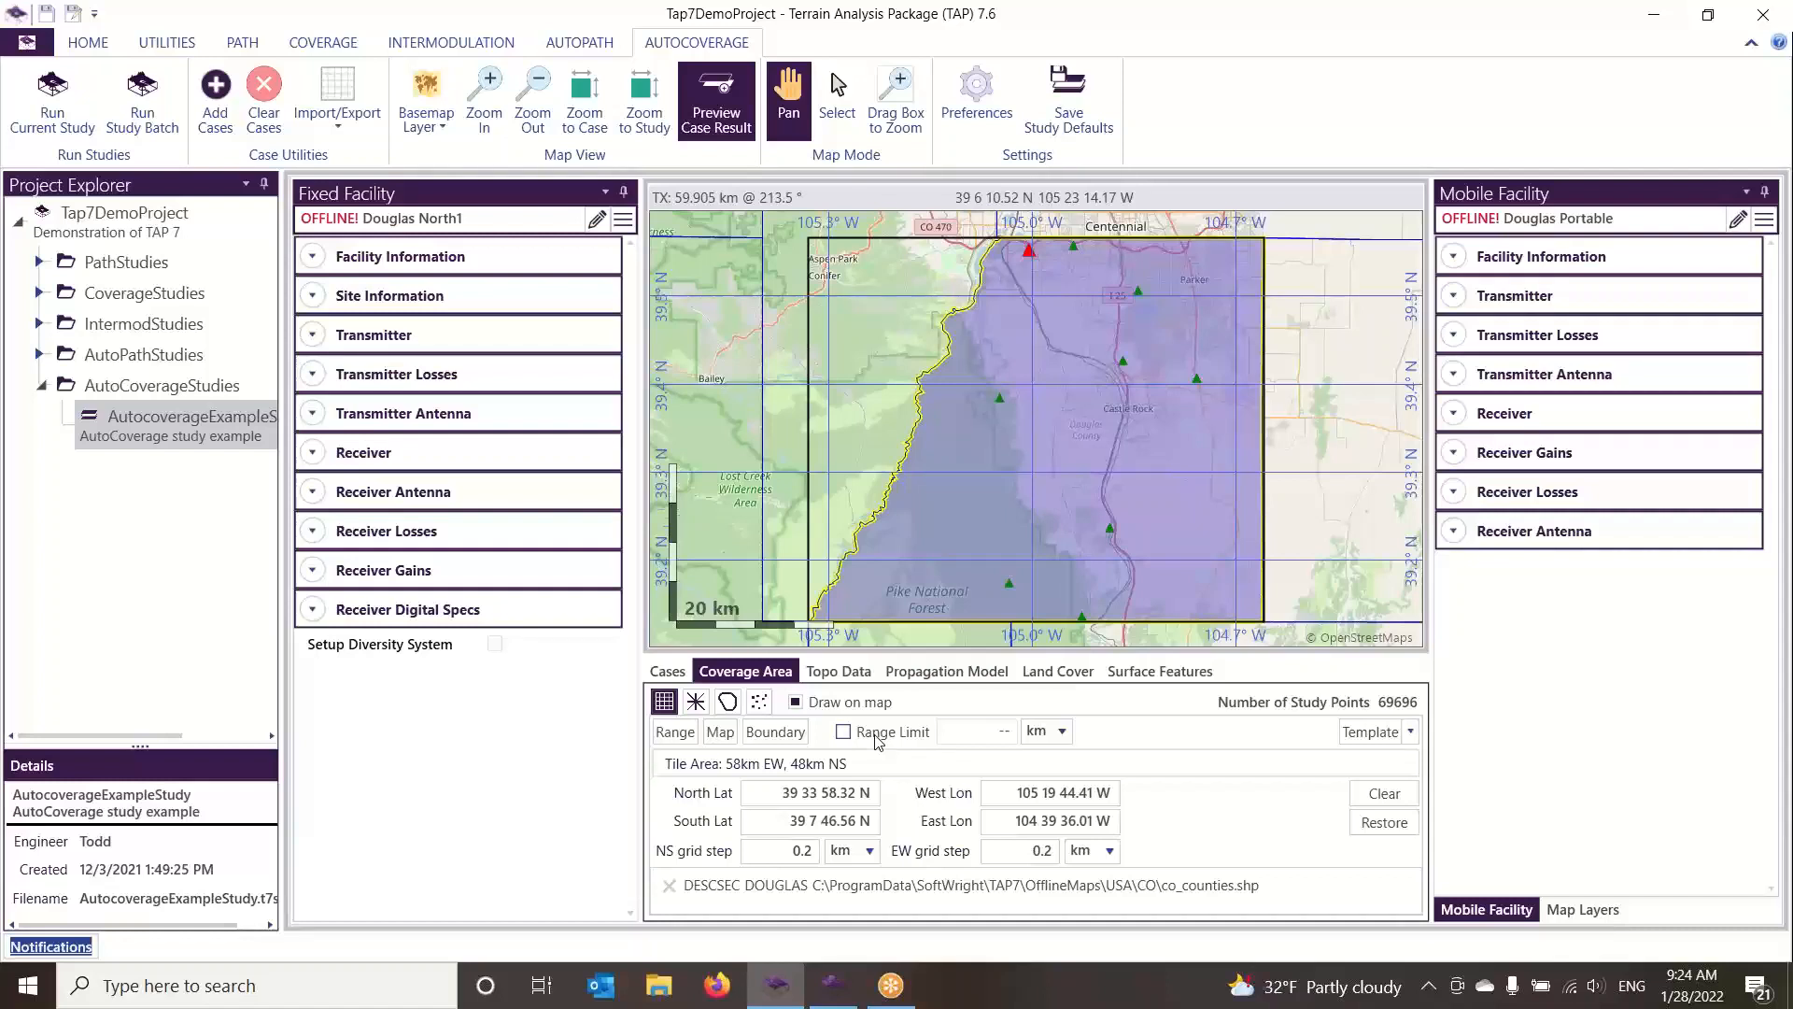
{"action": "left_click", "coordinate": [680, 674]}
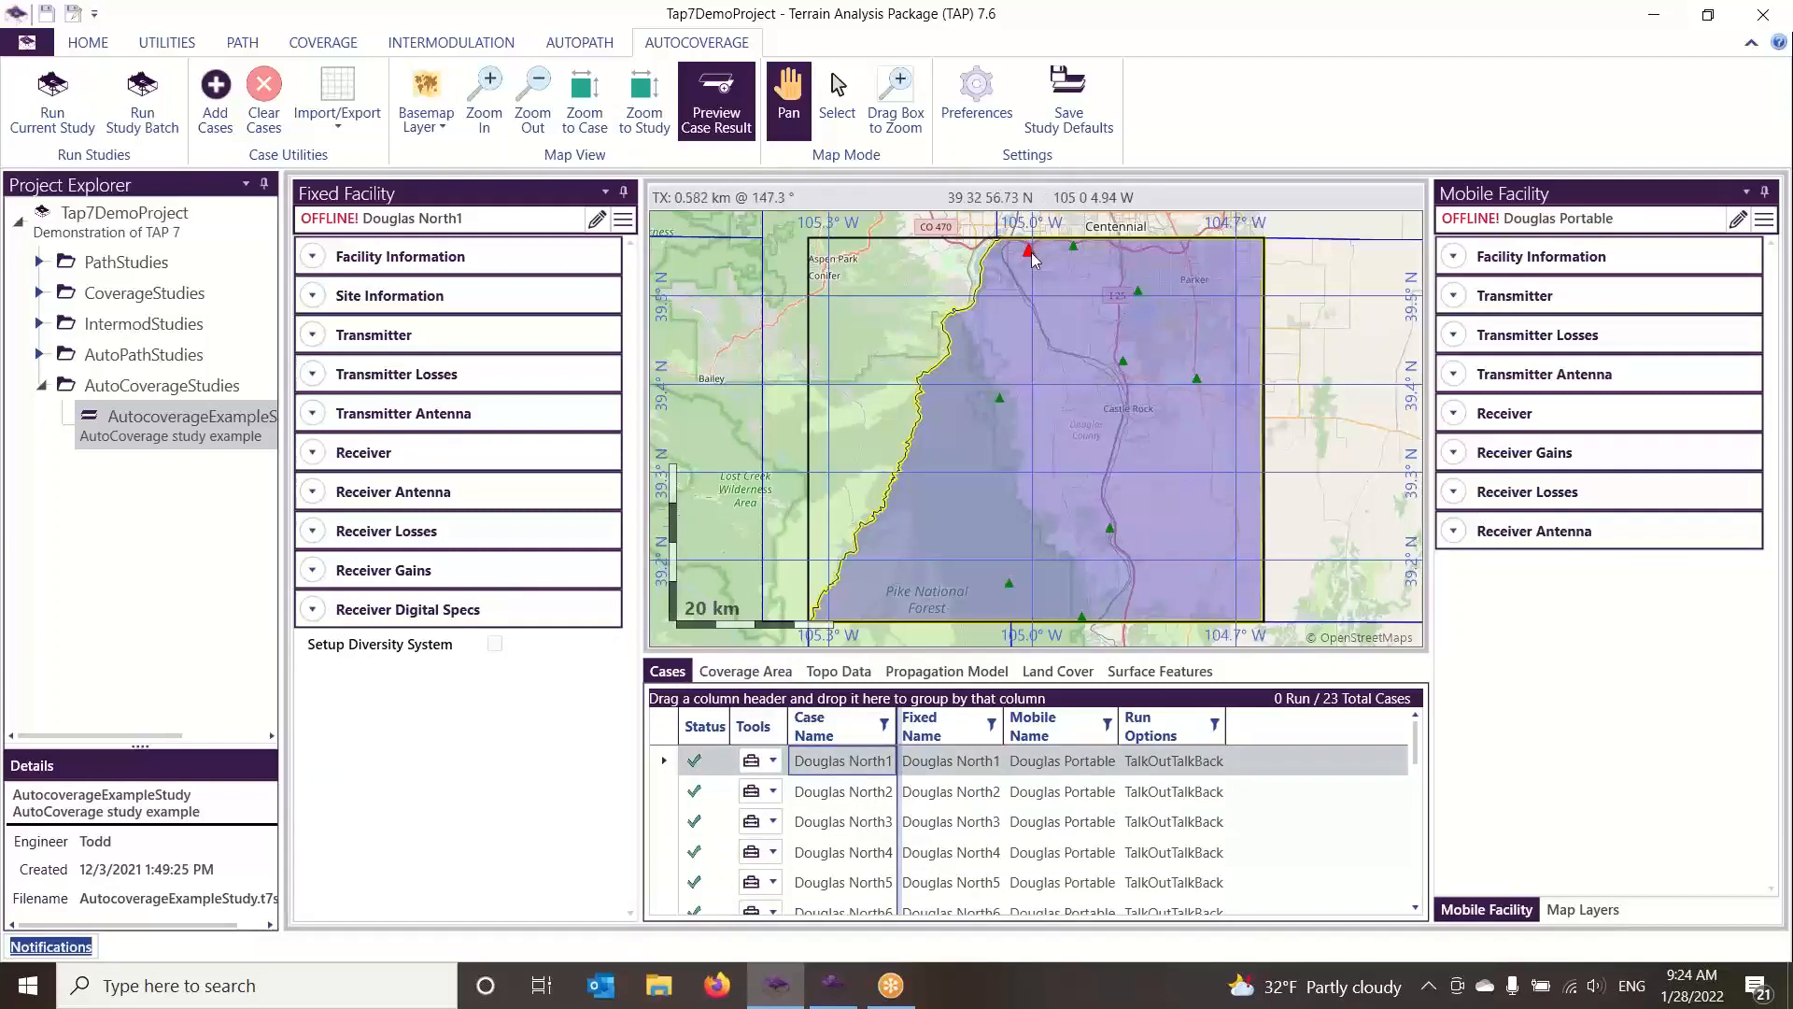
Step through the Douglas North2, North3 and North4 cases to view each fixed facility's location on the map
{"action": "left_click", "coordinate": [845, 792]}
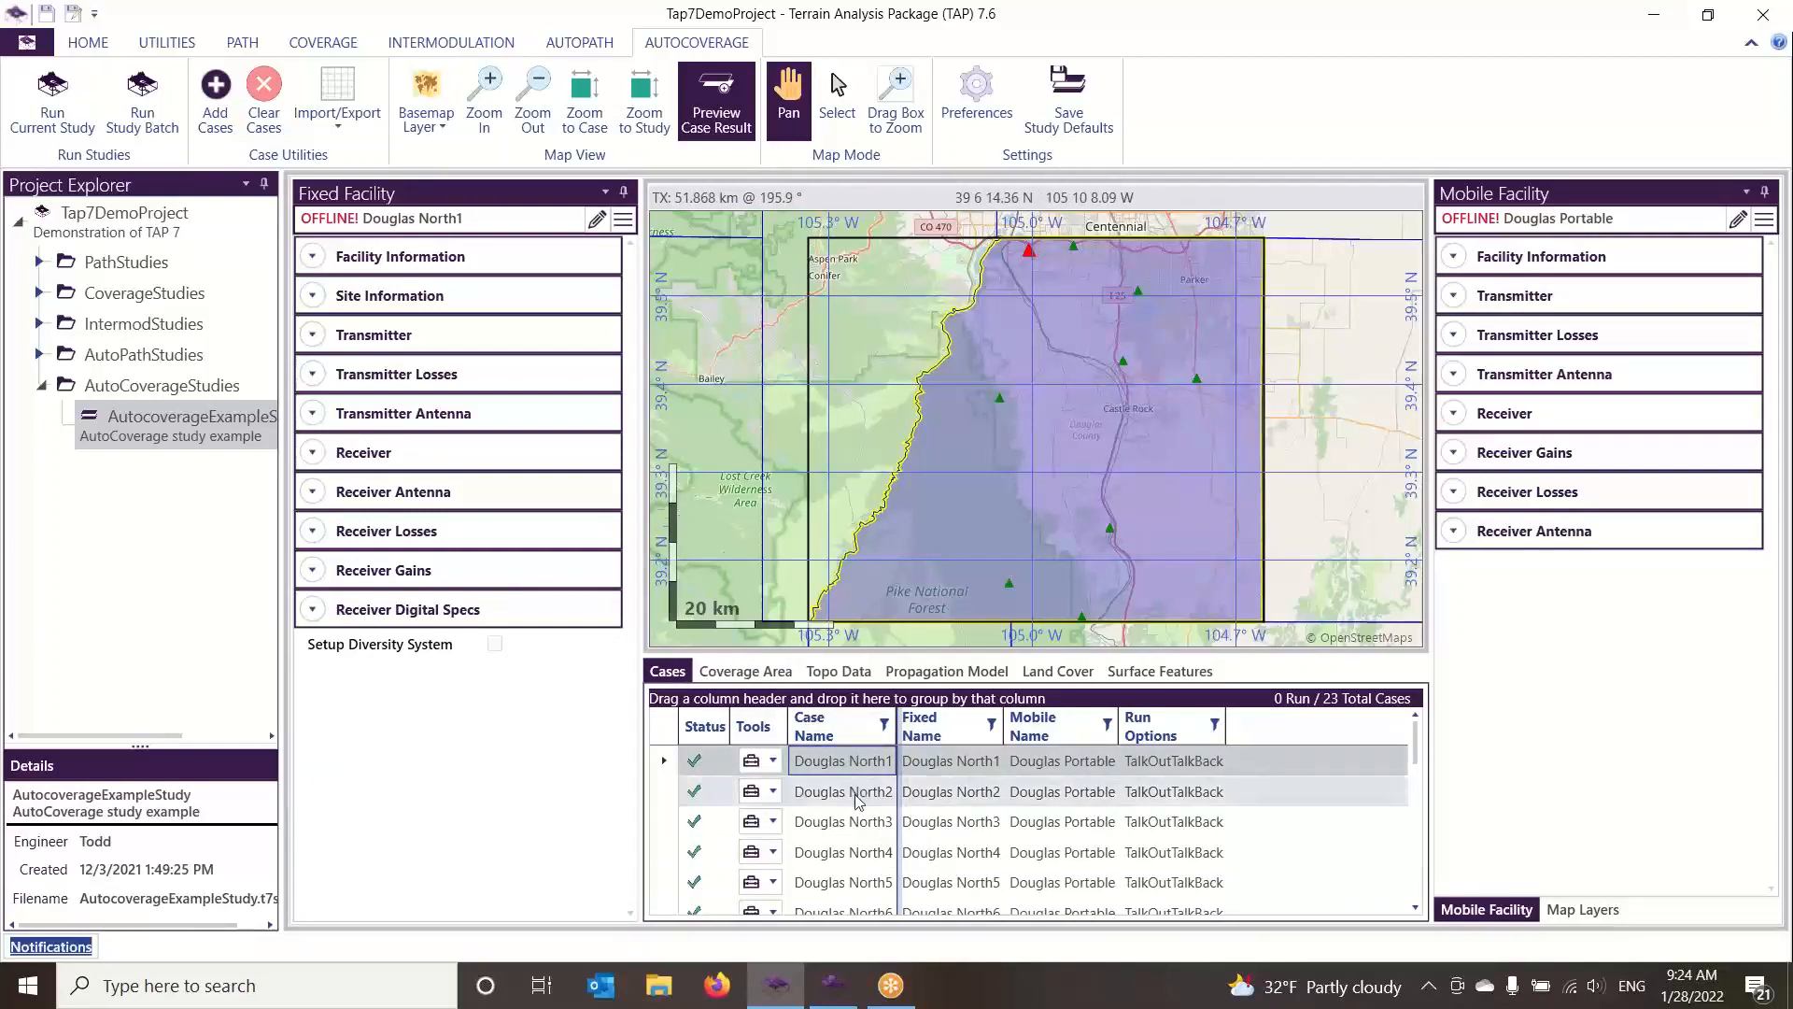
{"action": "left_click", "coordinate": [850, 823]}
{"action": "left_click", "coordinate": [846, 853]}
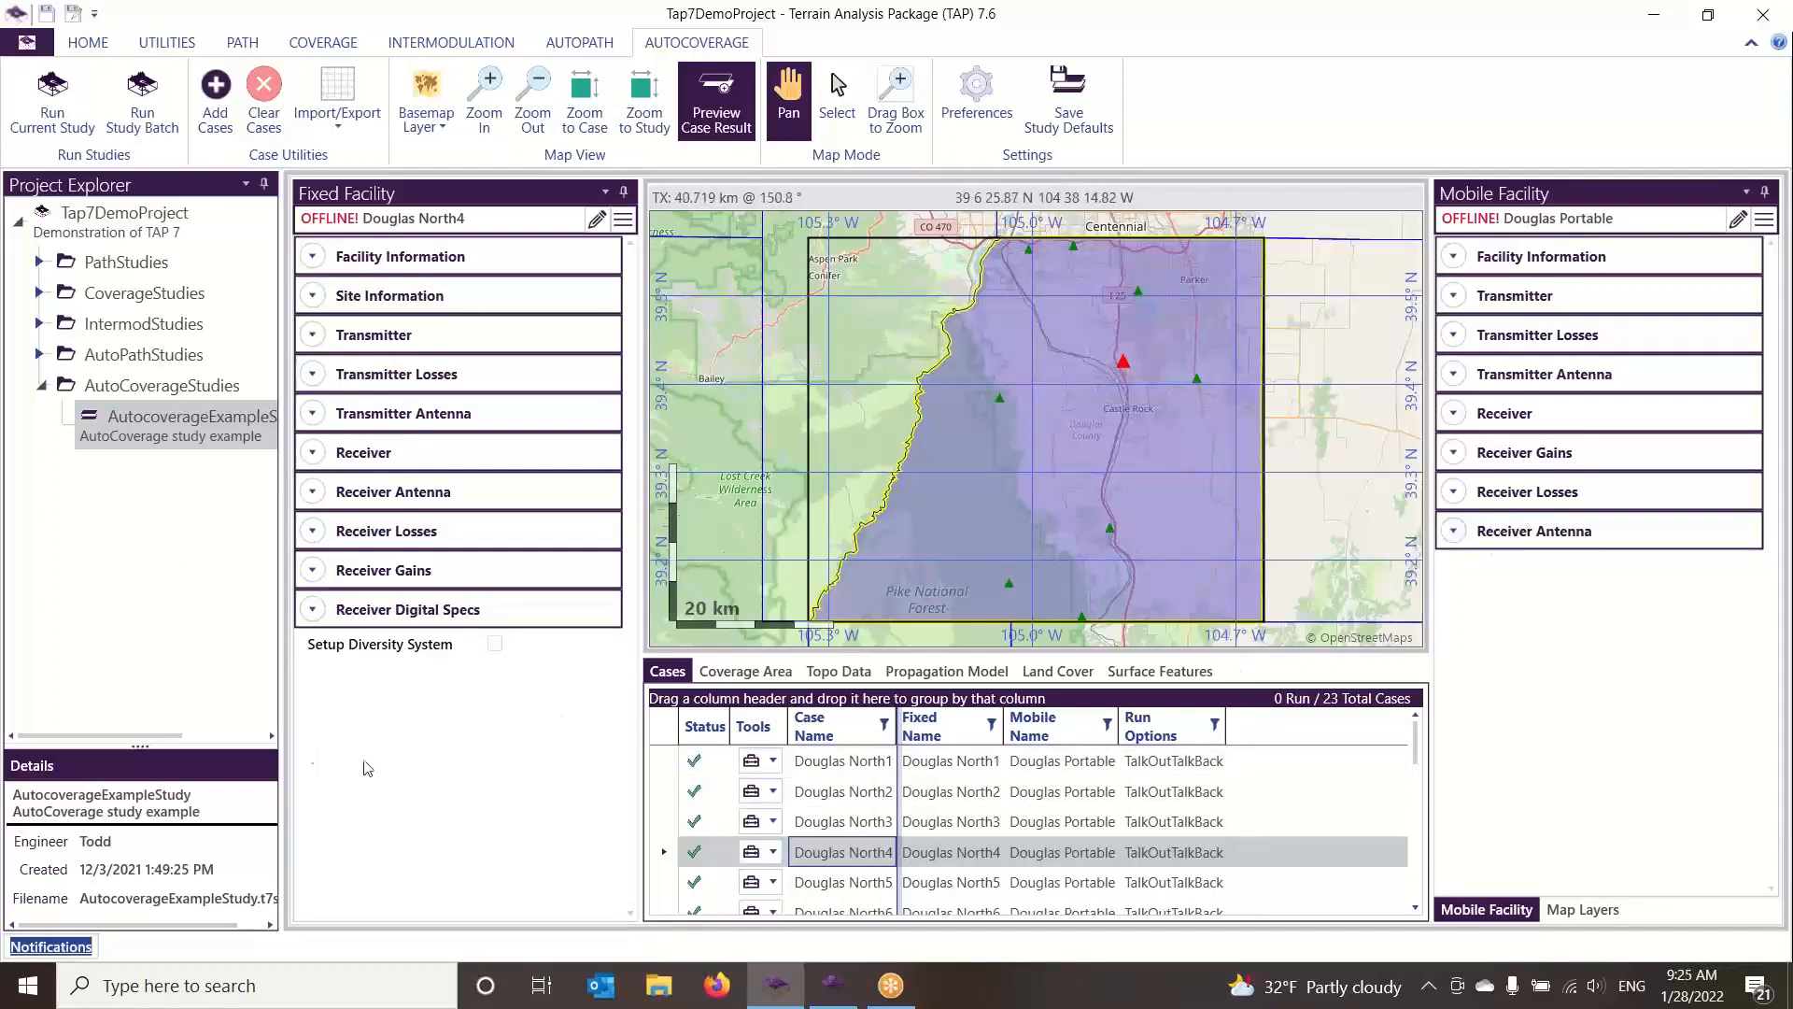
Add an AutoCoverage study named "AutoCoverage Study for Video" to the AutoCoverageStudies folder
{"action": "left_click", "coordinate": [137, 394]}
{"action": "right_click", "coordinate": [137, 393]}
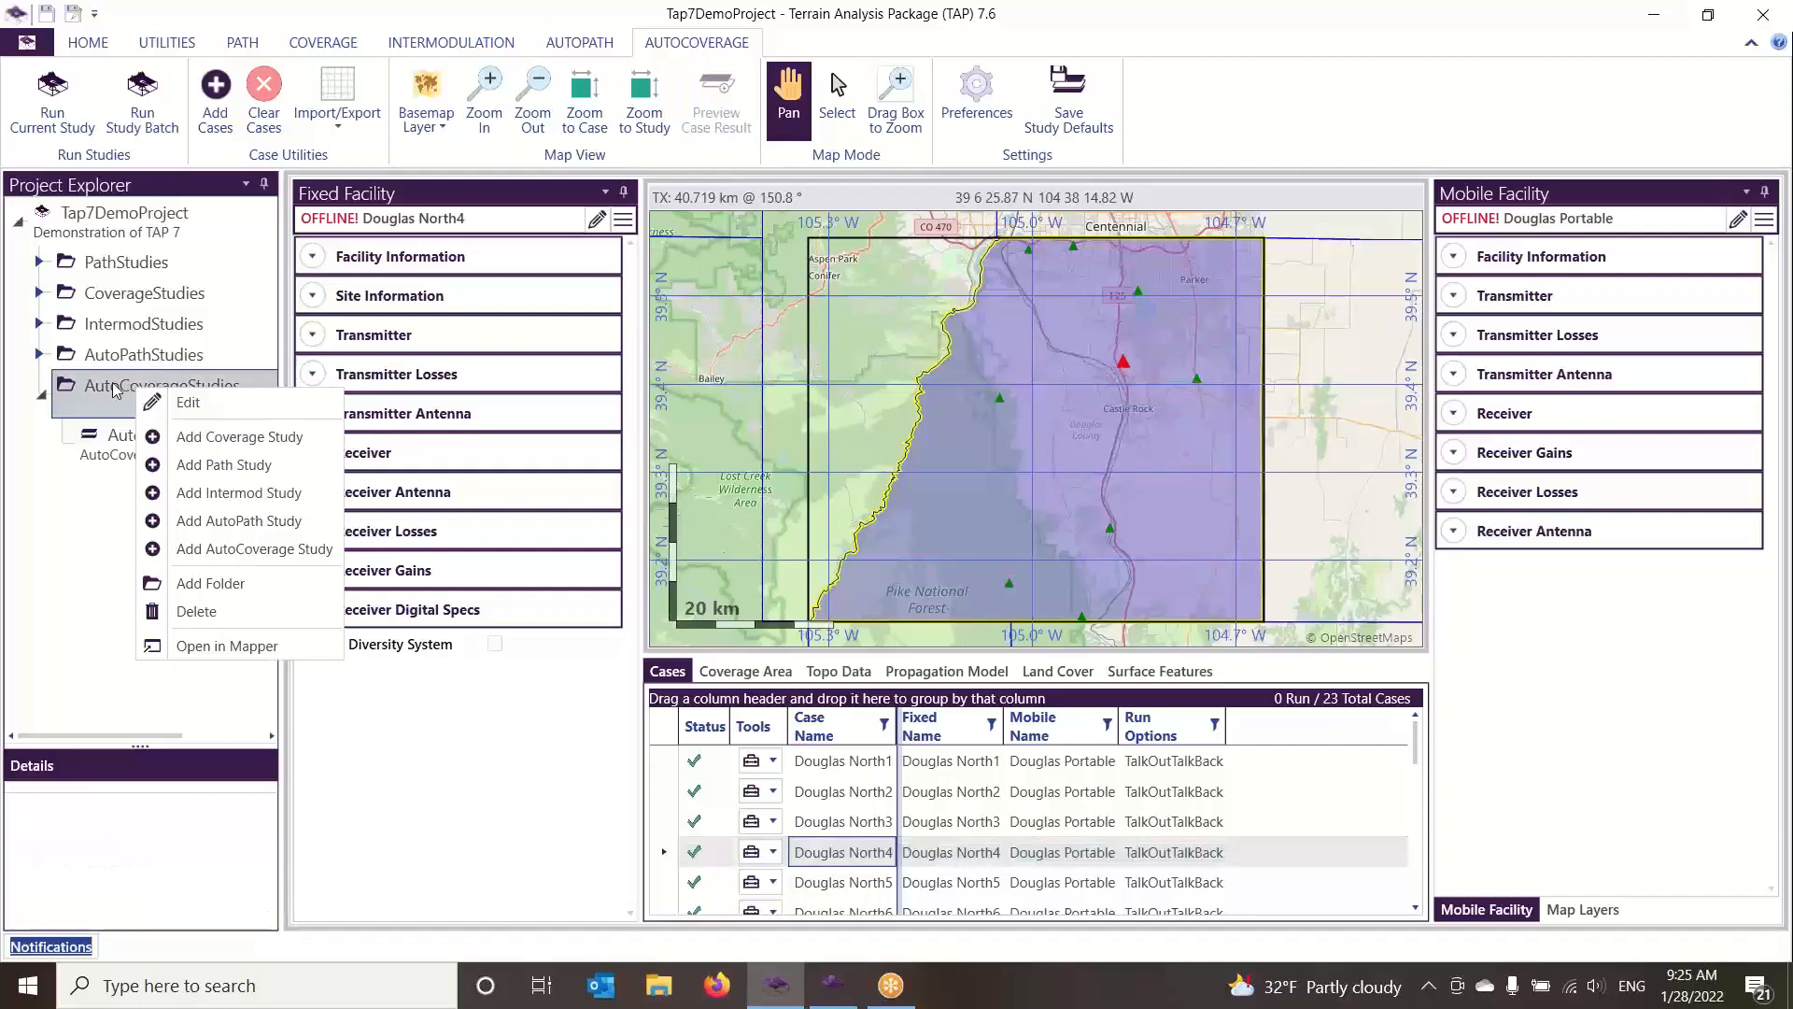
{"action": "left_click", "coordinate": [225, 549]}
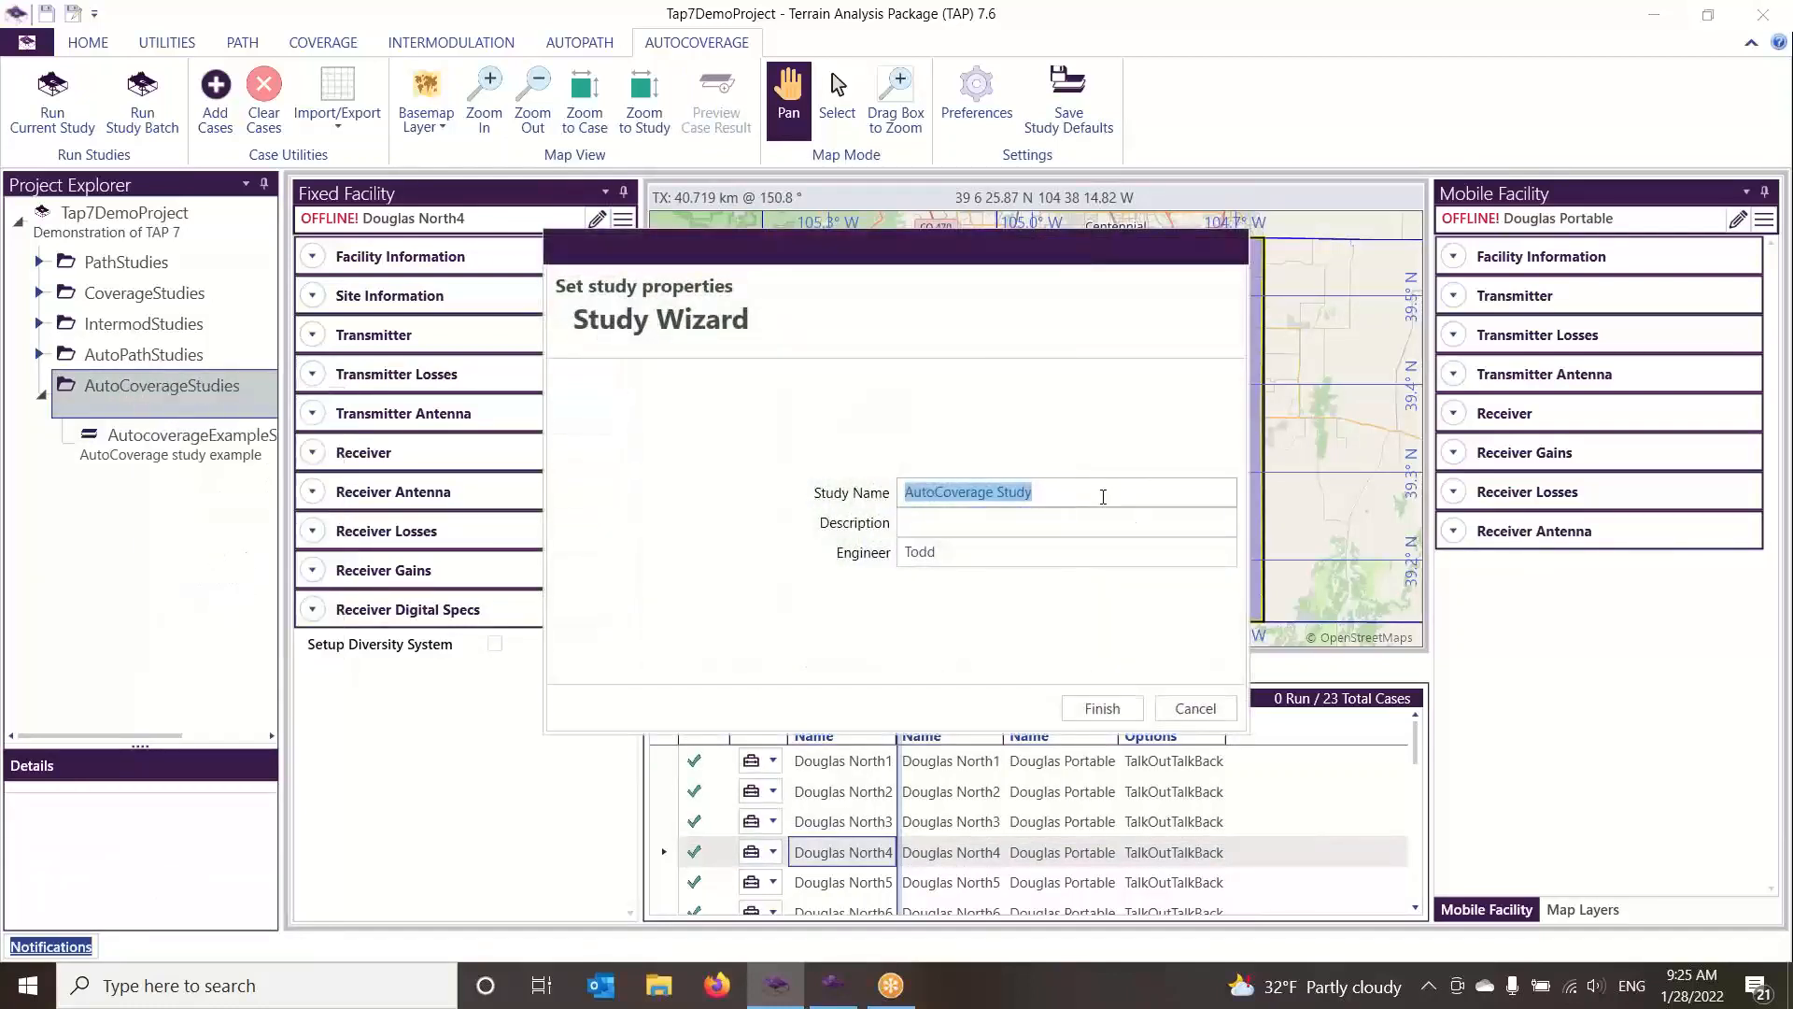
{"action": "left_click", "coordinate": [1103, 496]}
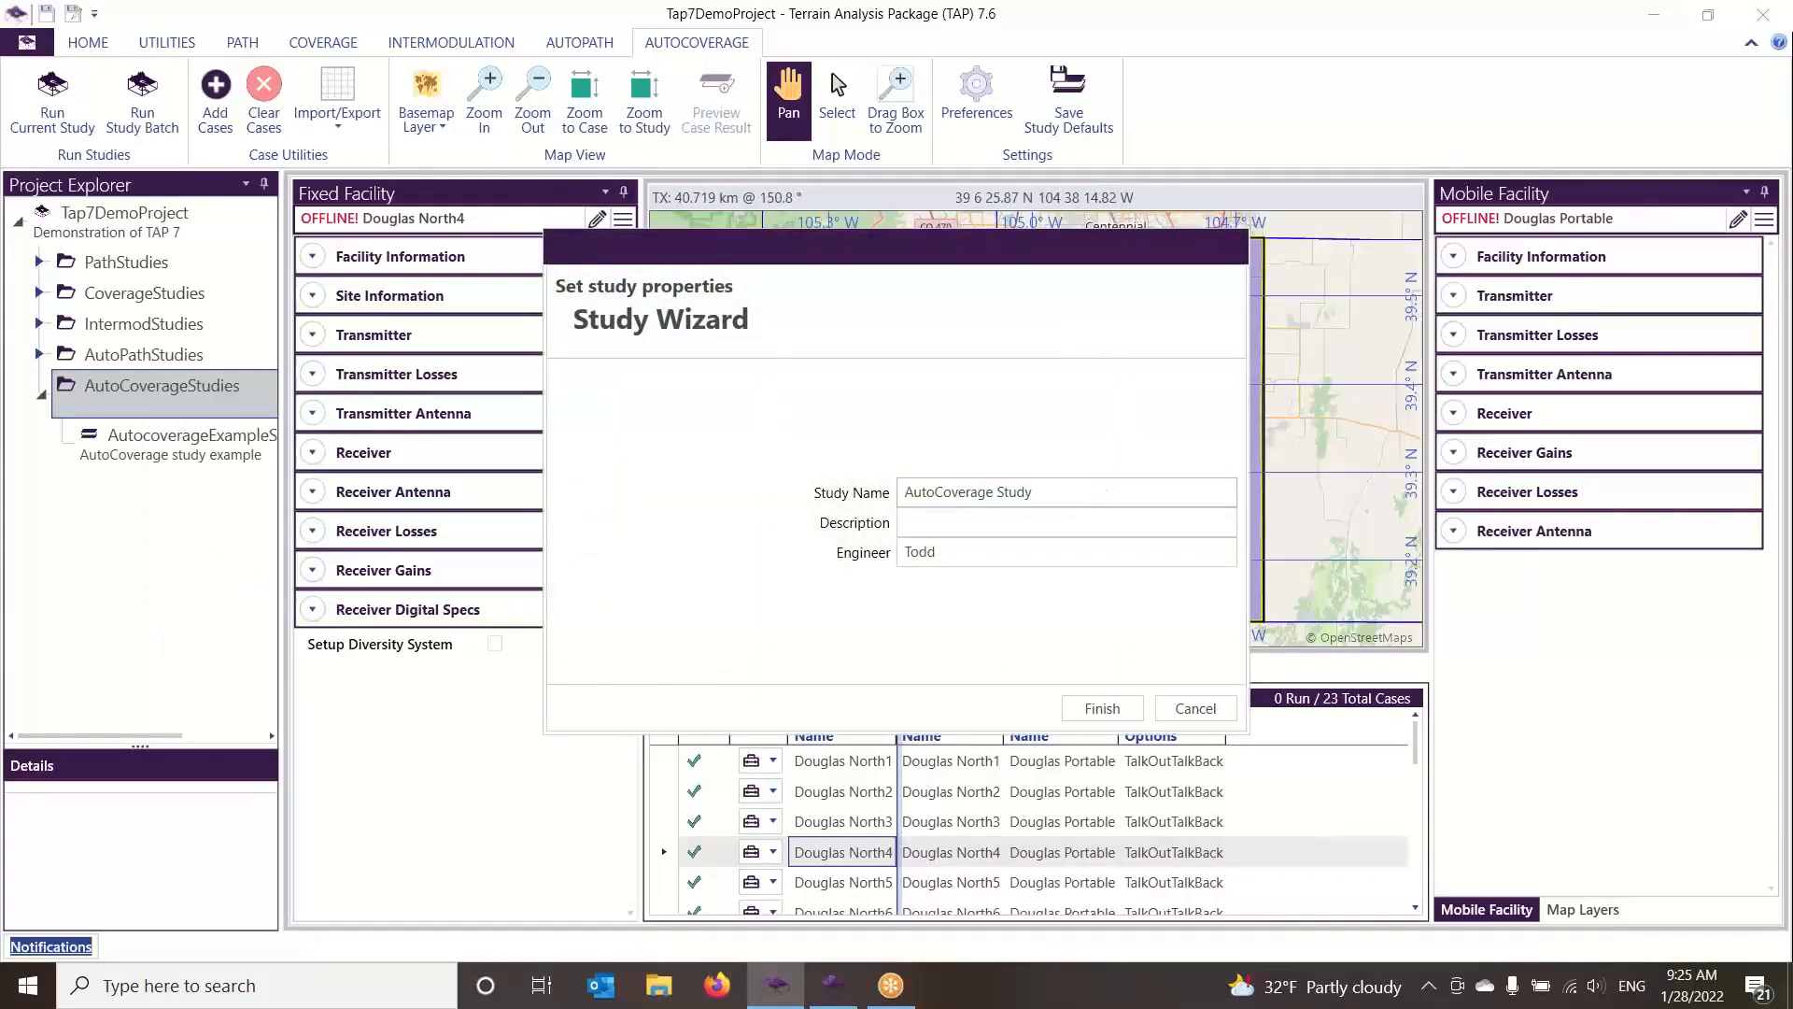
{"action": "type", "text": "for Video"}
{"action": "left_click", "coordinate": [1102, 708]}
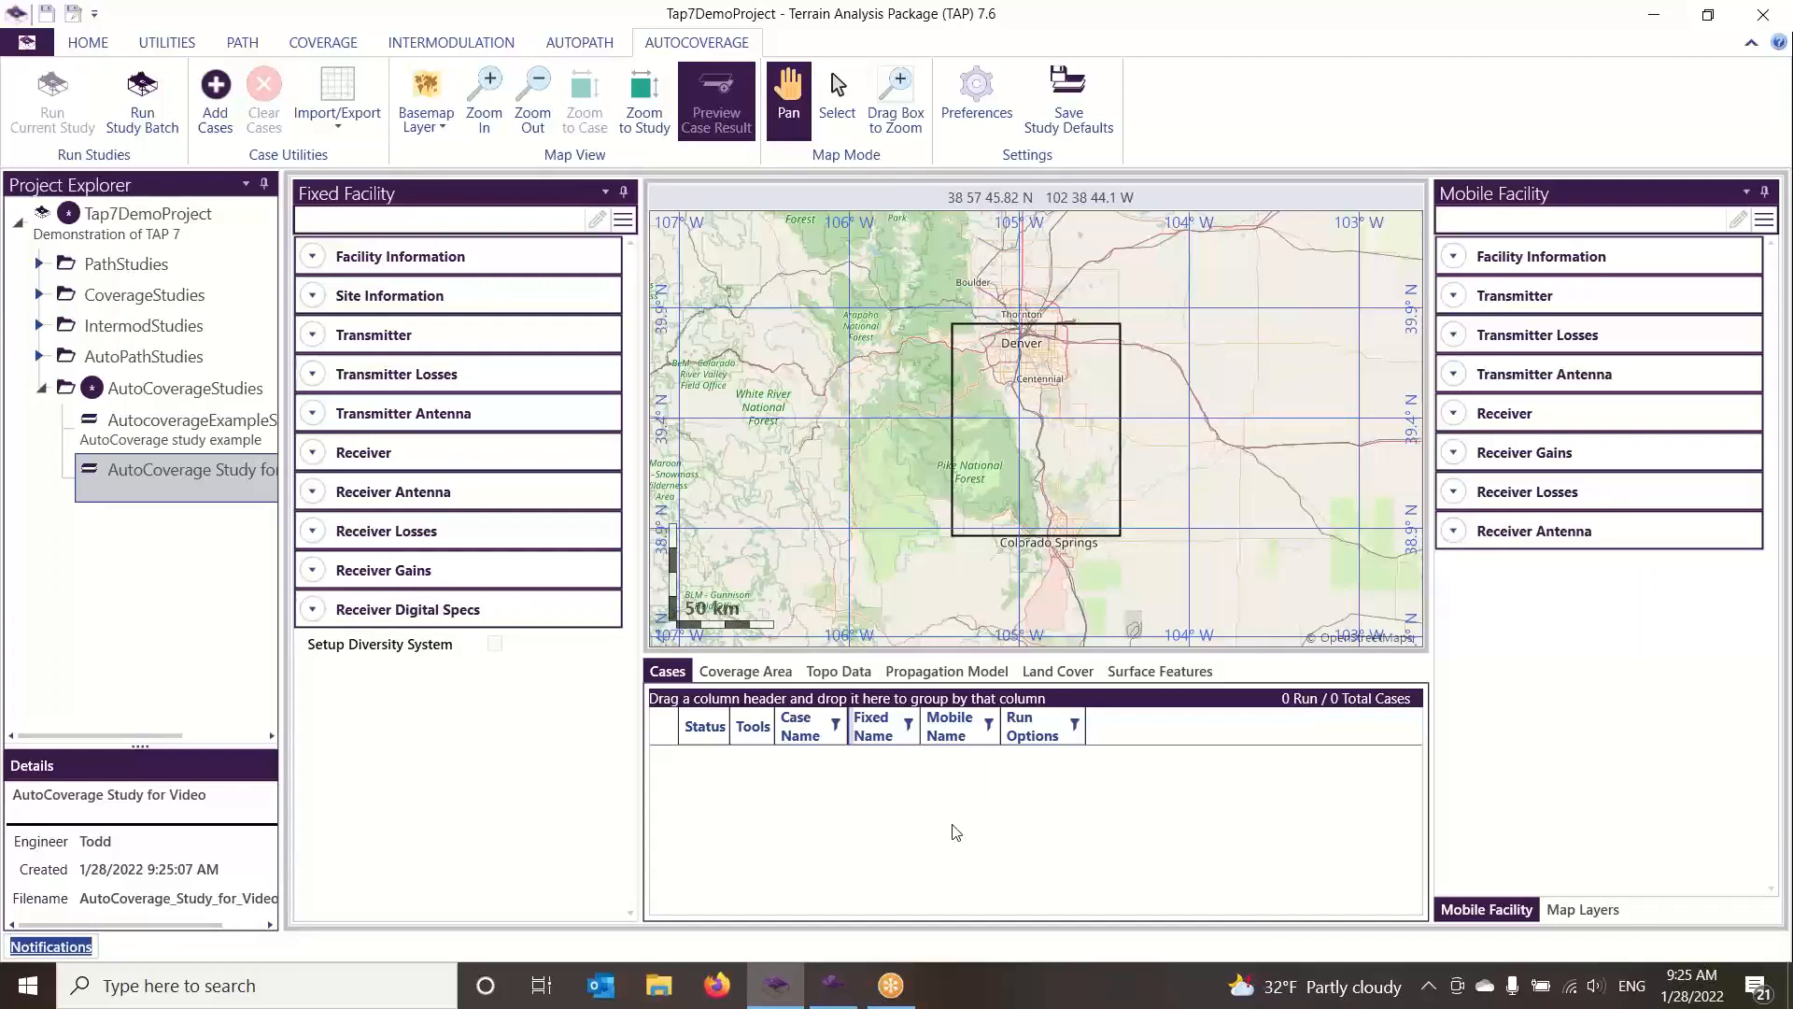
Check the new study's coverage area settings and open the setup for adding AutoCoverage cases
{"action": "left_click", "coordinate": [721, 673]}
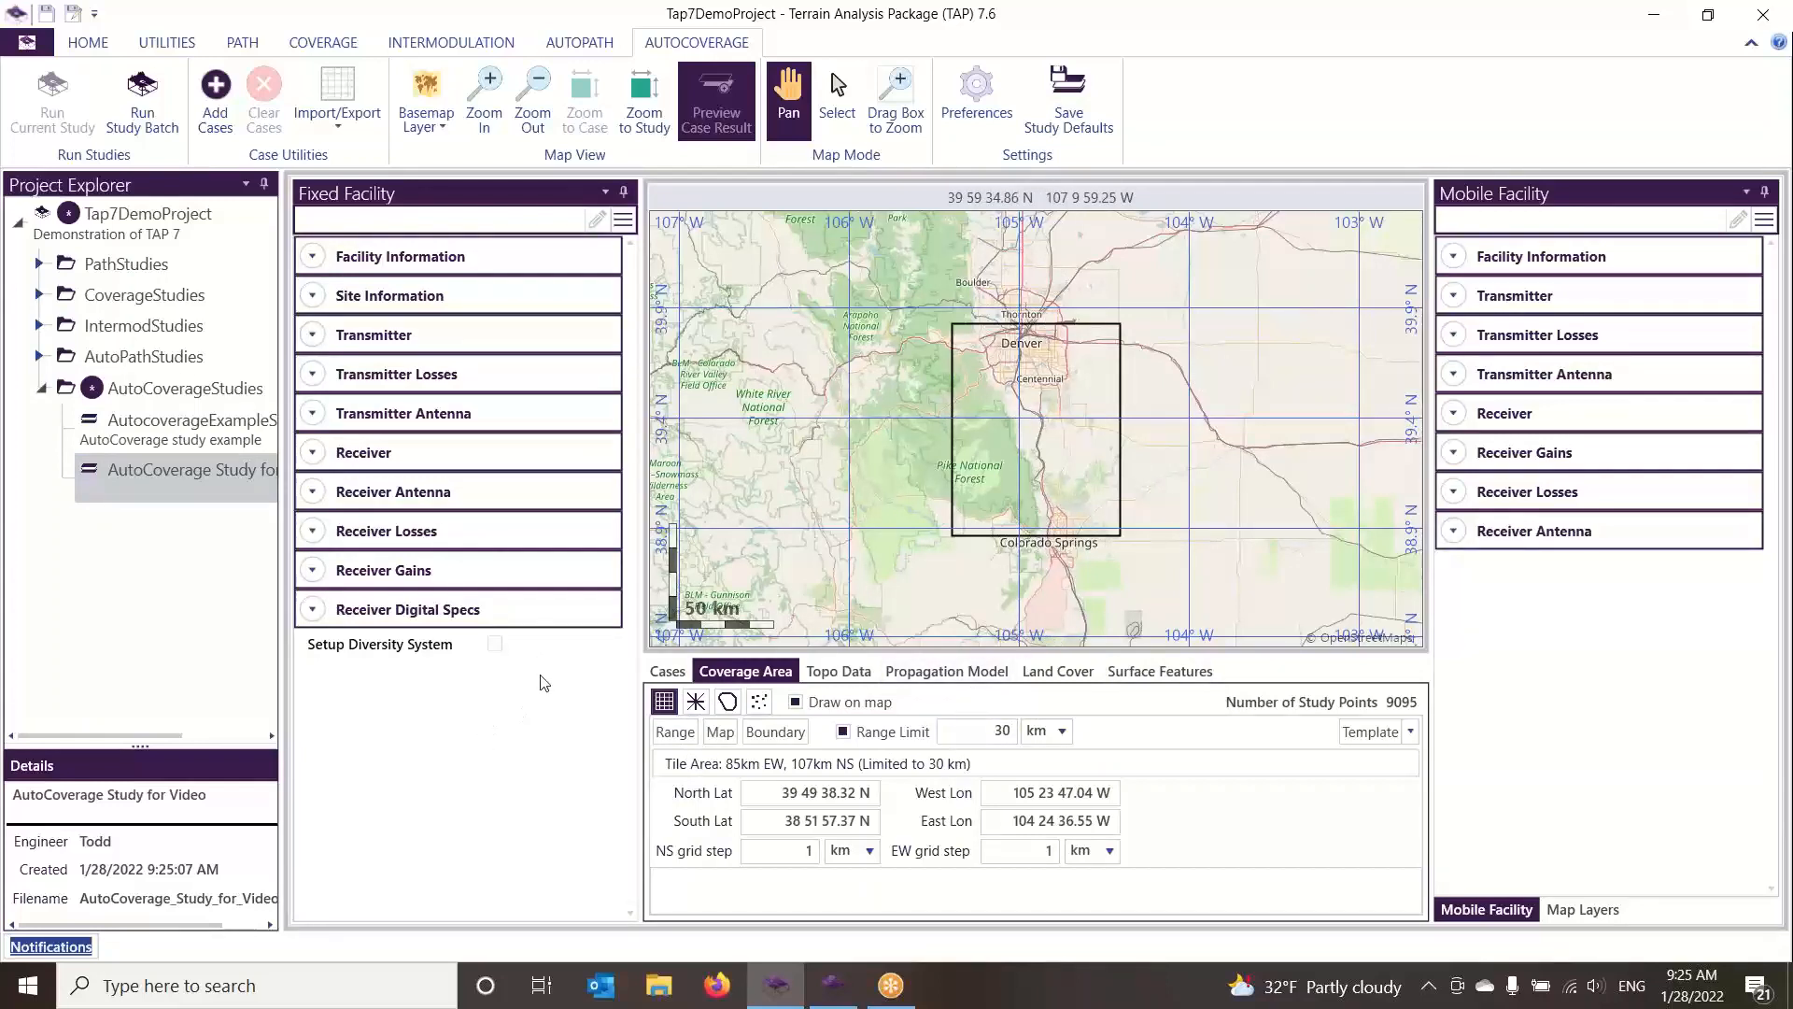
{"action": "left_click", "coordinate": [667, 672]}
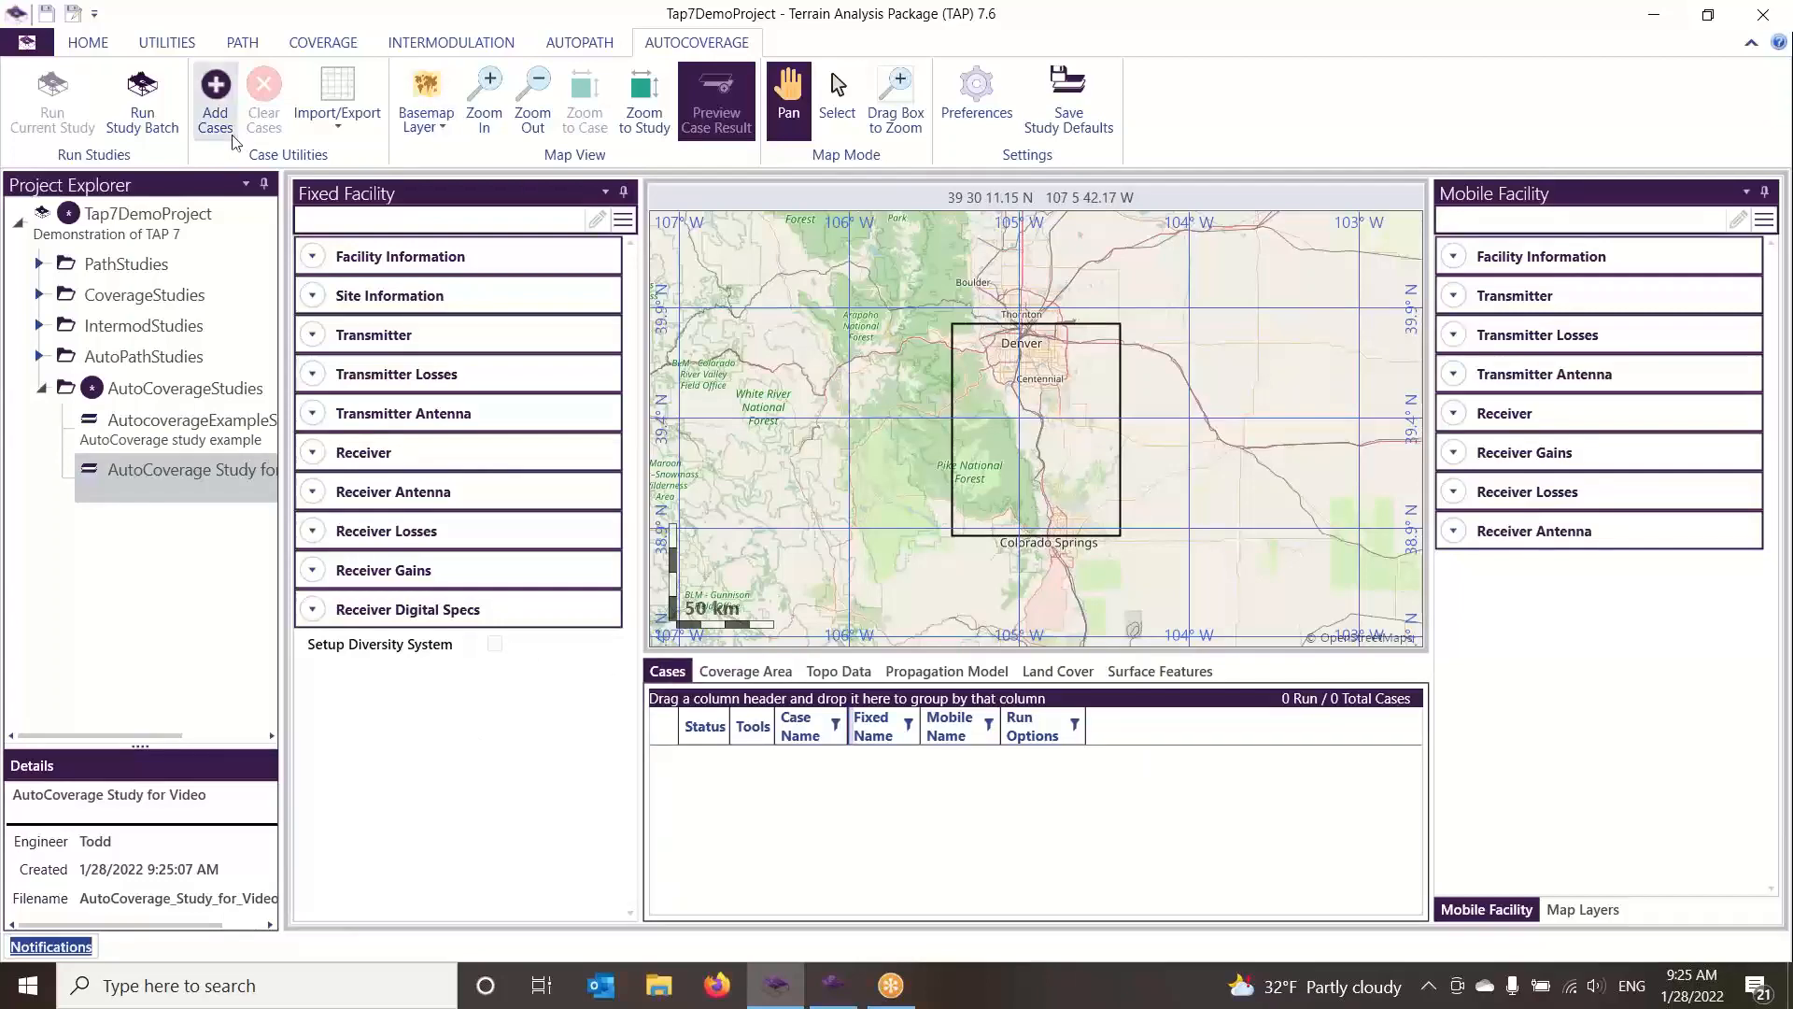
{"action": "left_click", "coordinate": [216, 112]}
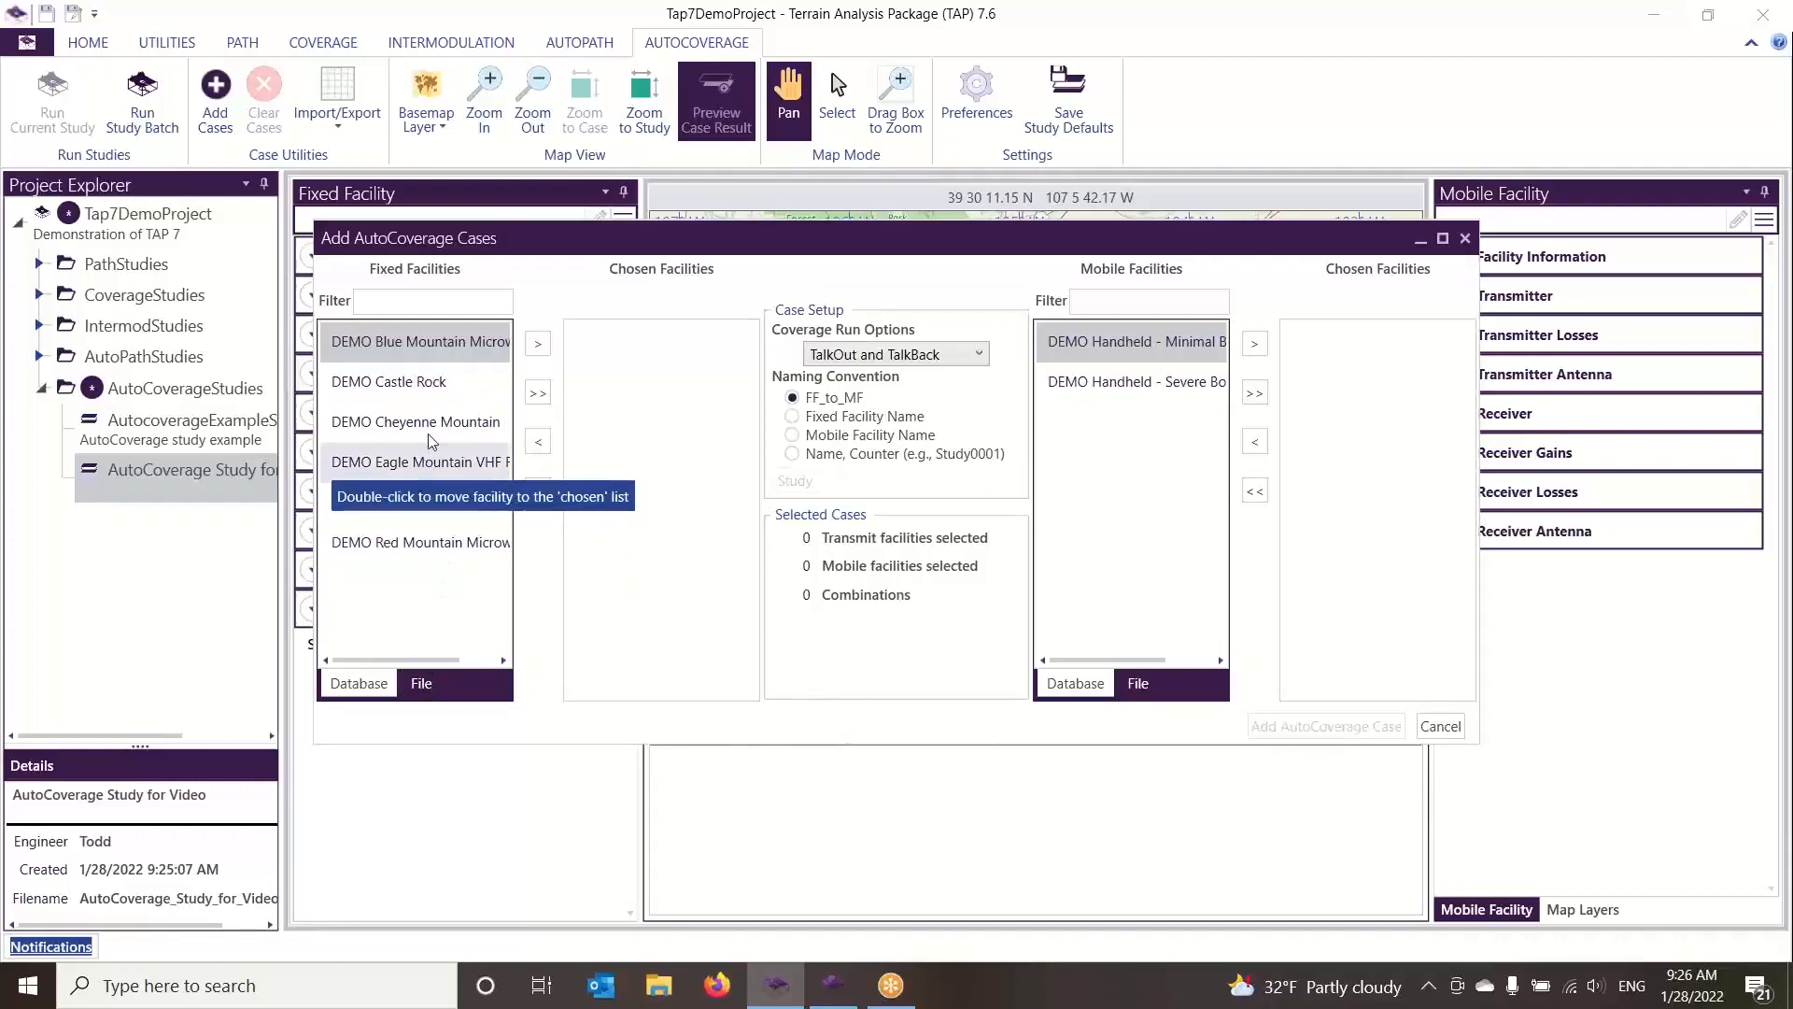
{"action": "left_click", "coordinate": [420, 398]}
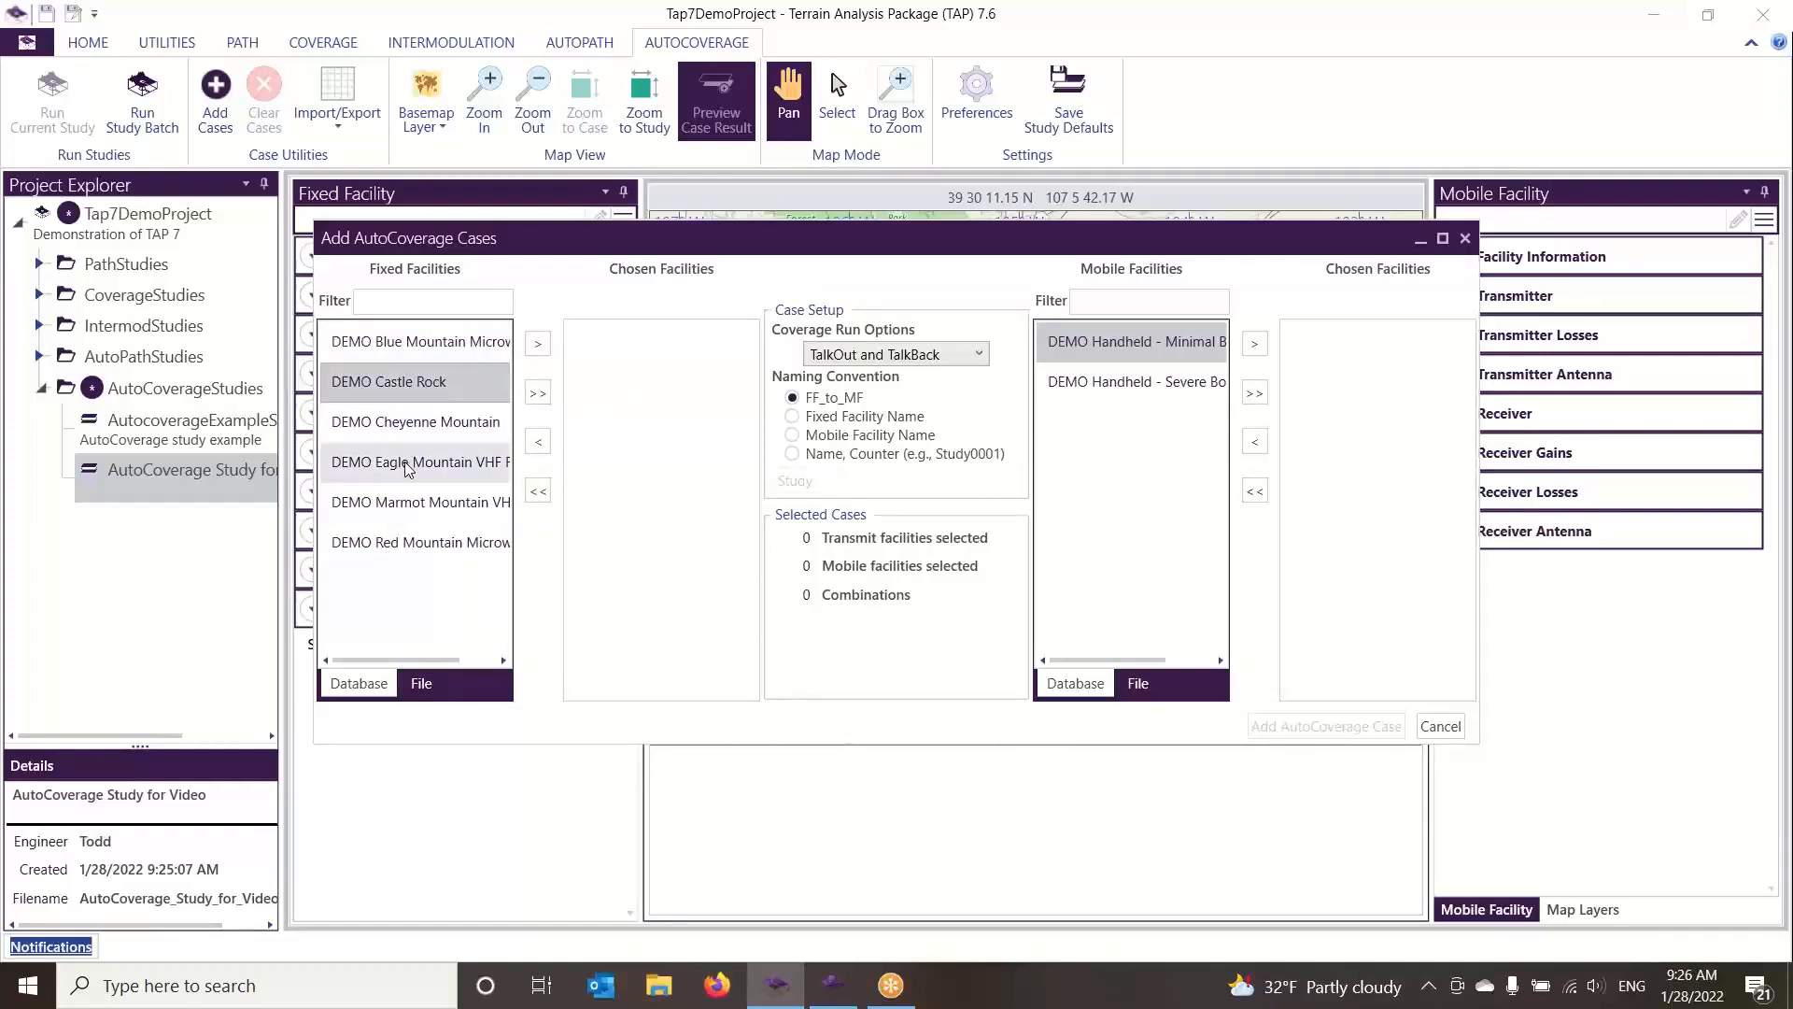
{"action": "left_click", "coordinate": [408, 425], "text": "ctrl"}
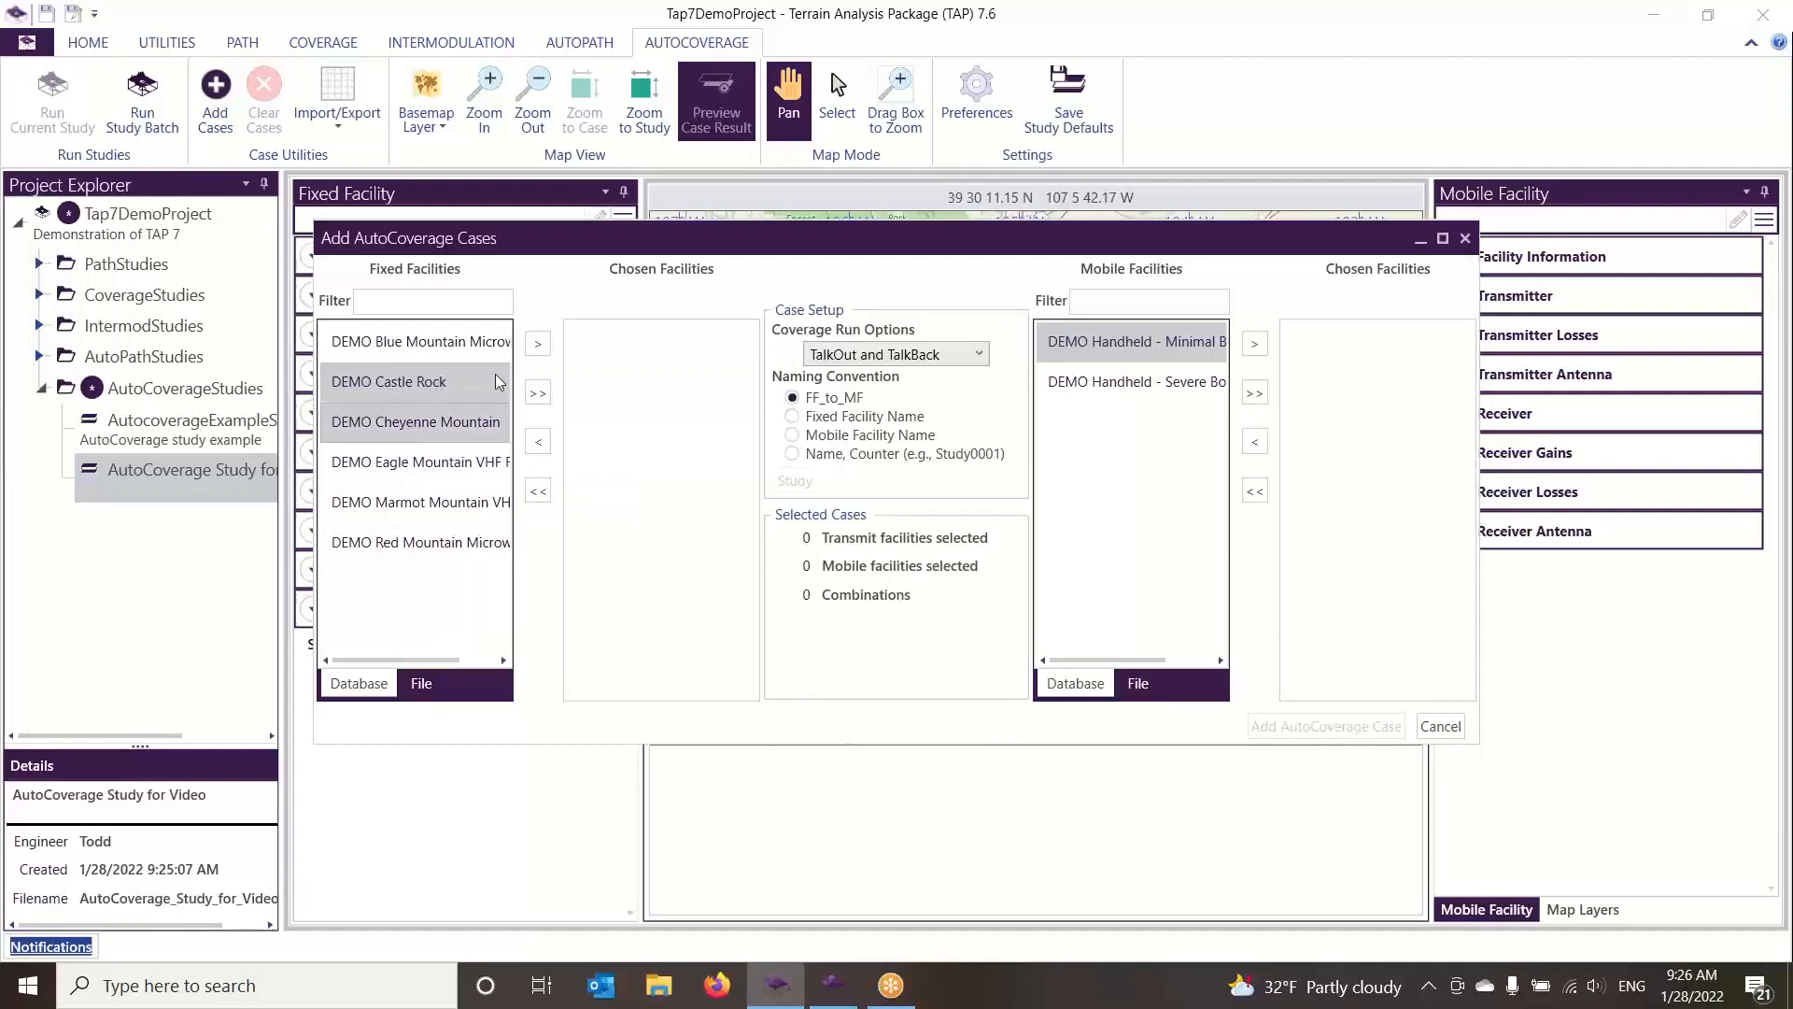
{"action": "left_click", "coordinate": [540, 344]}
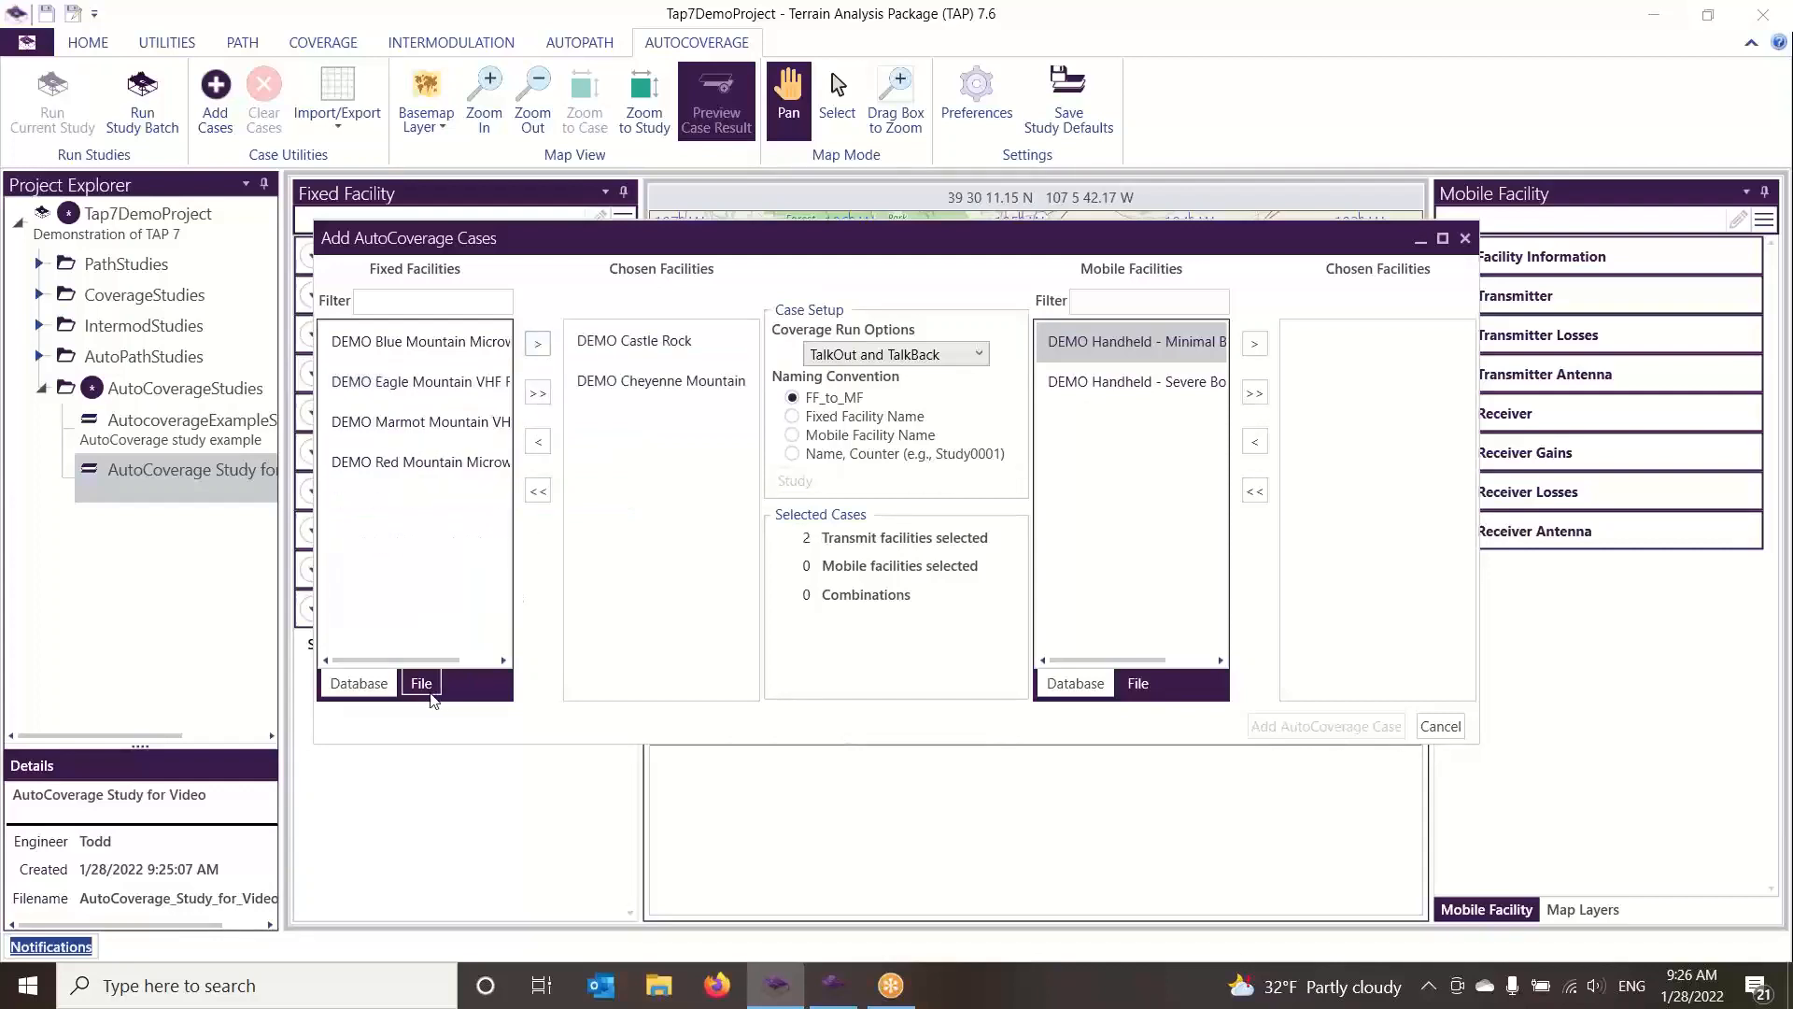
{"action": "left_click", "coordinate": [538, 491]}
Import the fixed facilities from the Tap7FixedFacilities_Douglas_DTRS file and choose all of them for the cases
{"action": "left_click", "coordinate": [421, 683]}
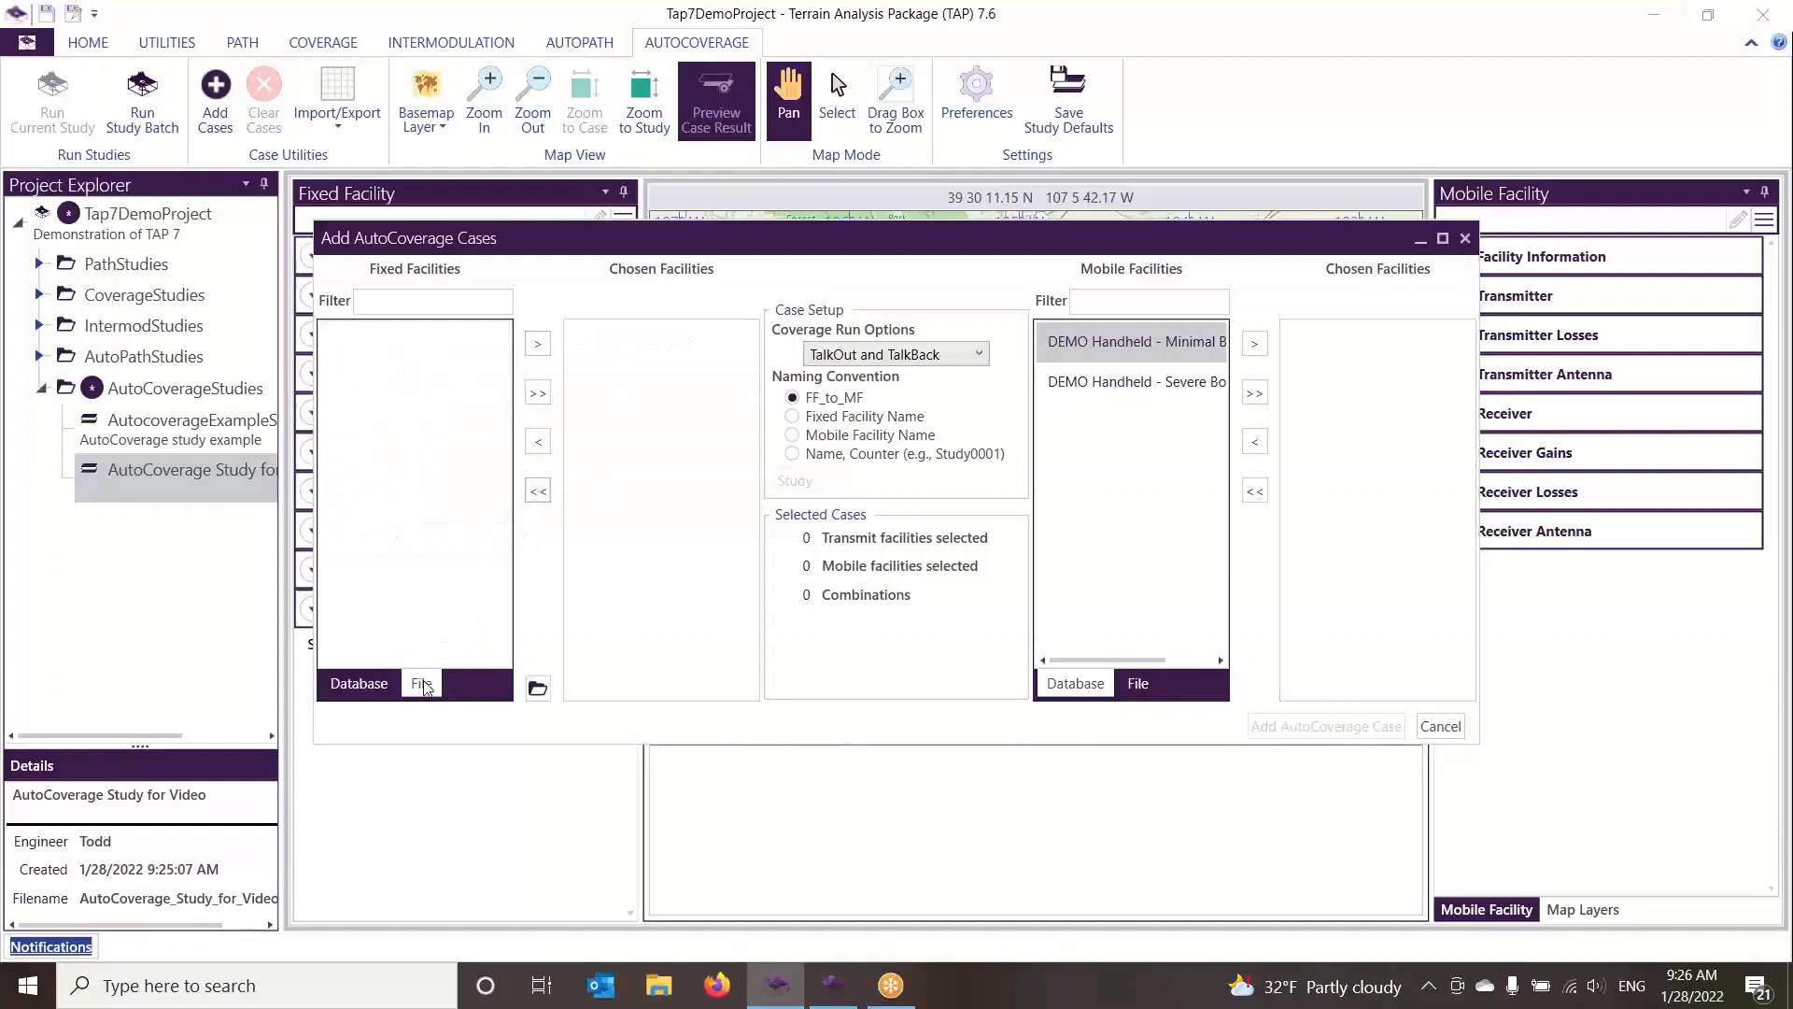
{"action": "left_click", "coordinate": [539, 689]}
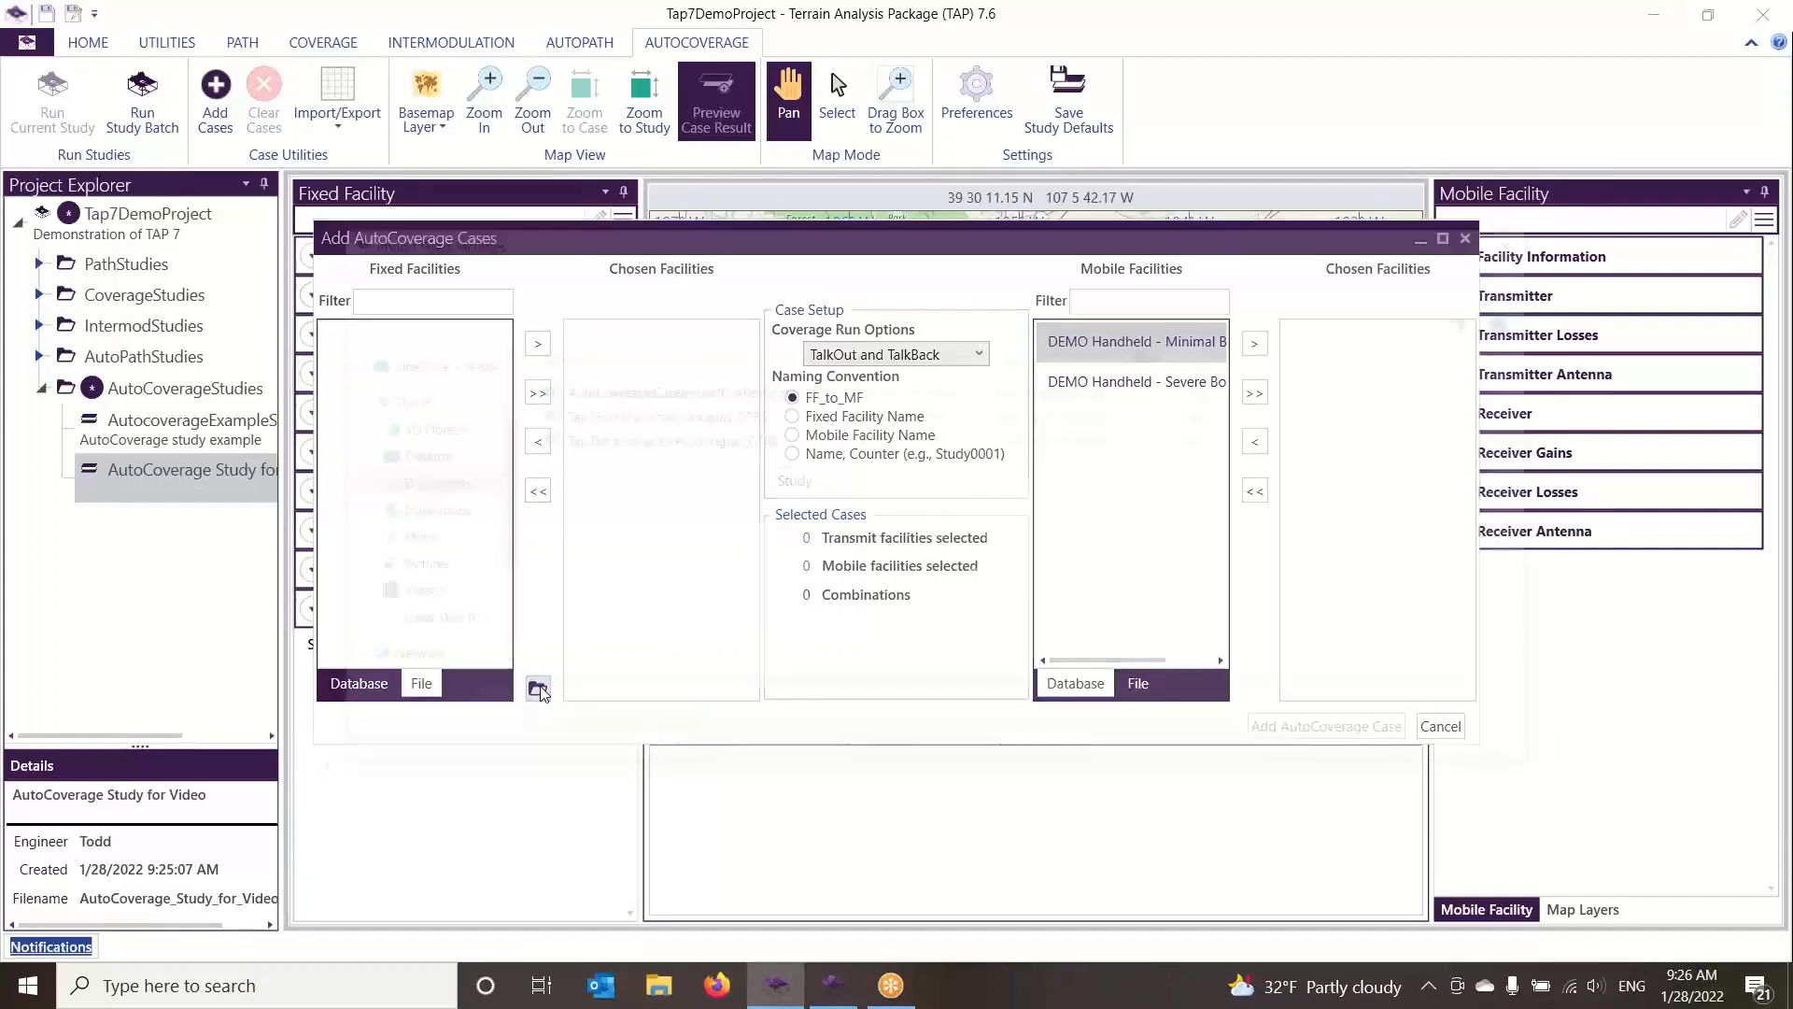
{"action": "left_click", "coordinate": [656, 417]}
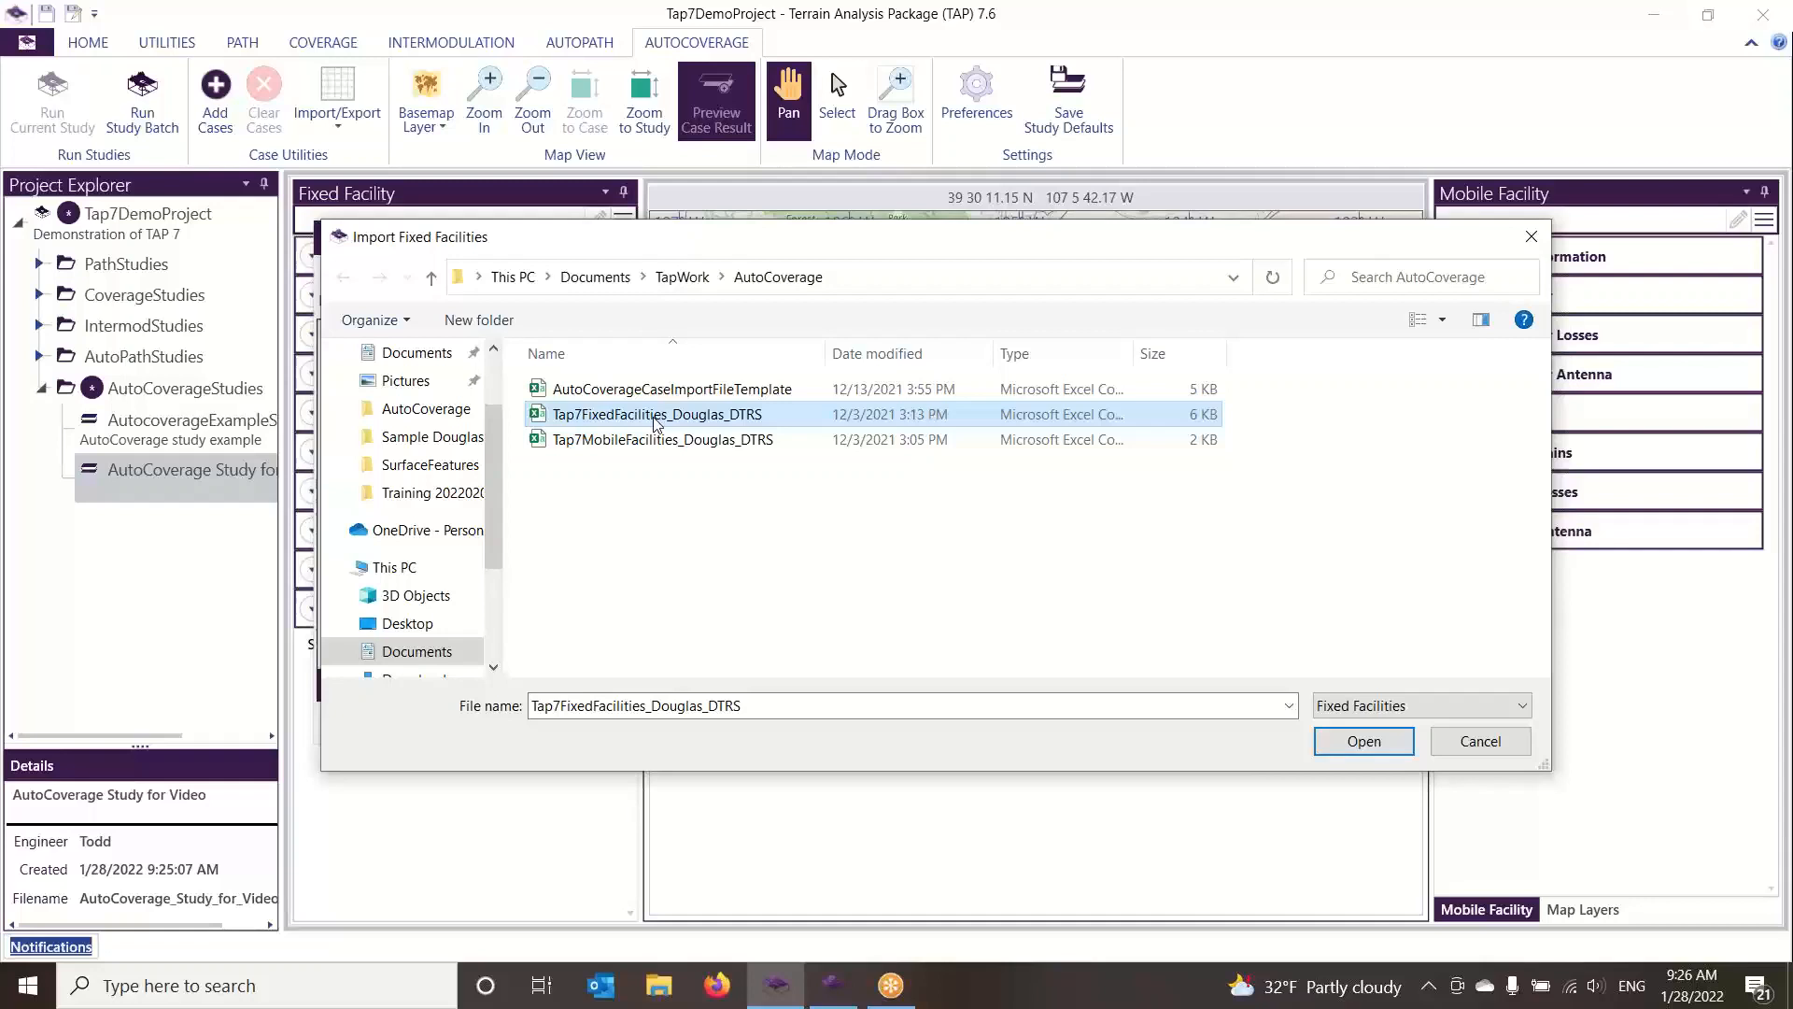
{"action": "left_click", "coordinate": [655, 418]}
{"action": "left_click", "coordinate": [789, 493]}
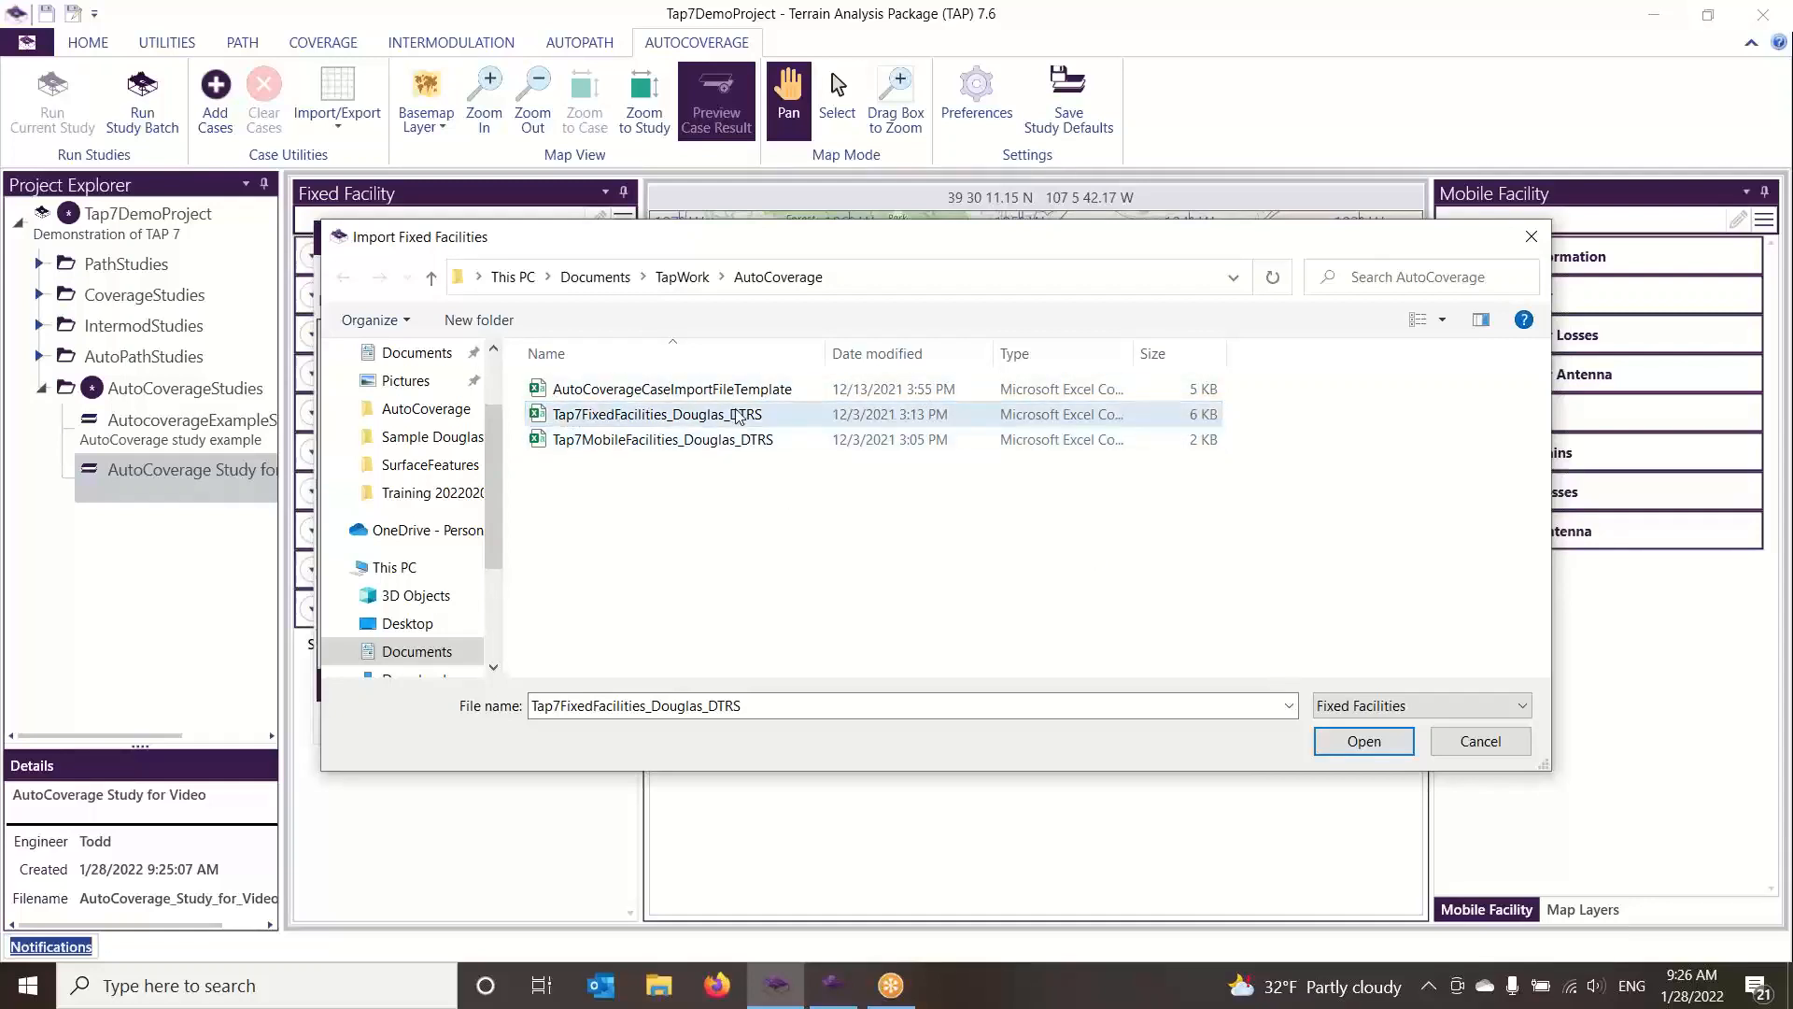
{"action": "left_click", "coordinate": [1360, 741]}
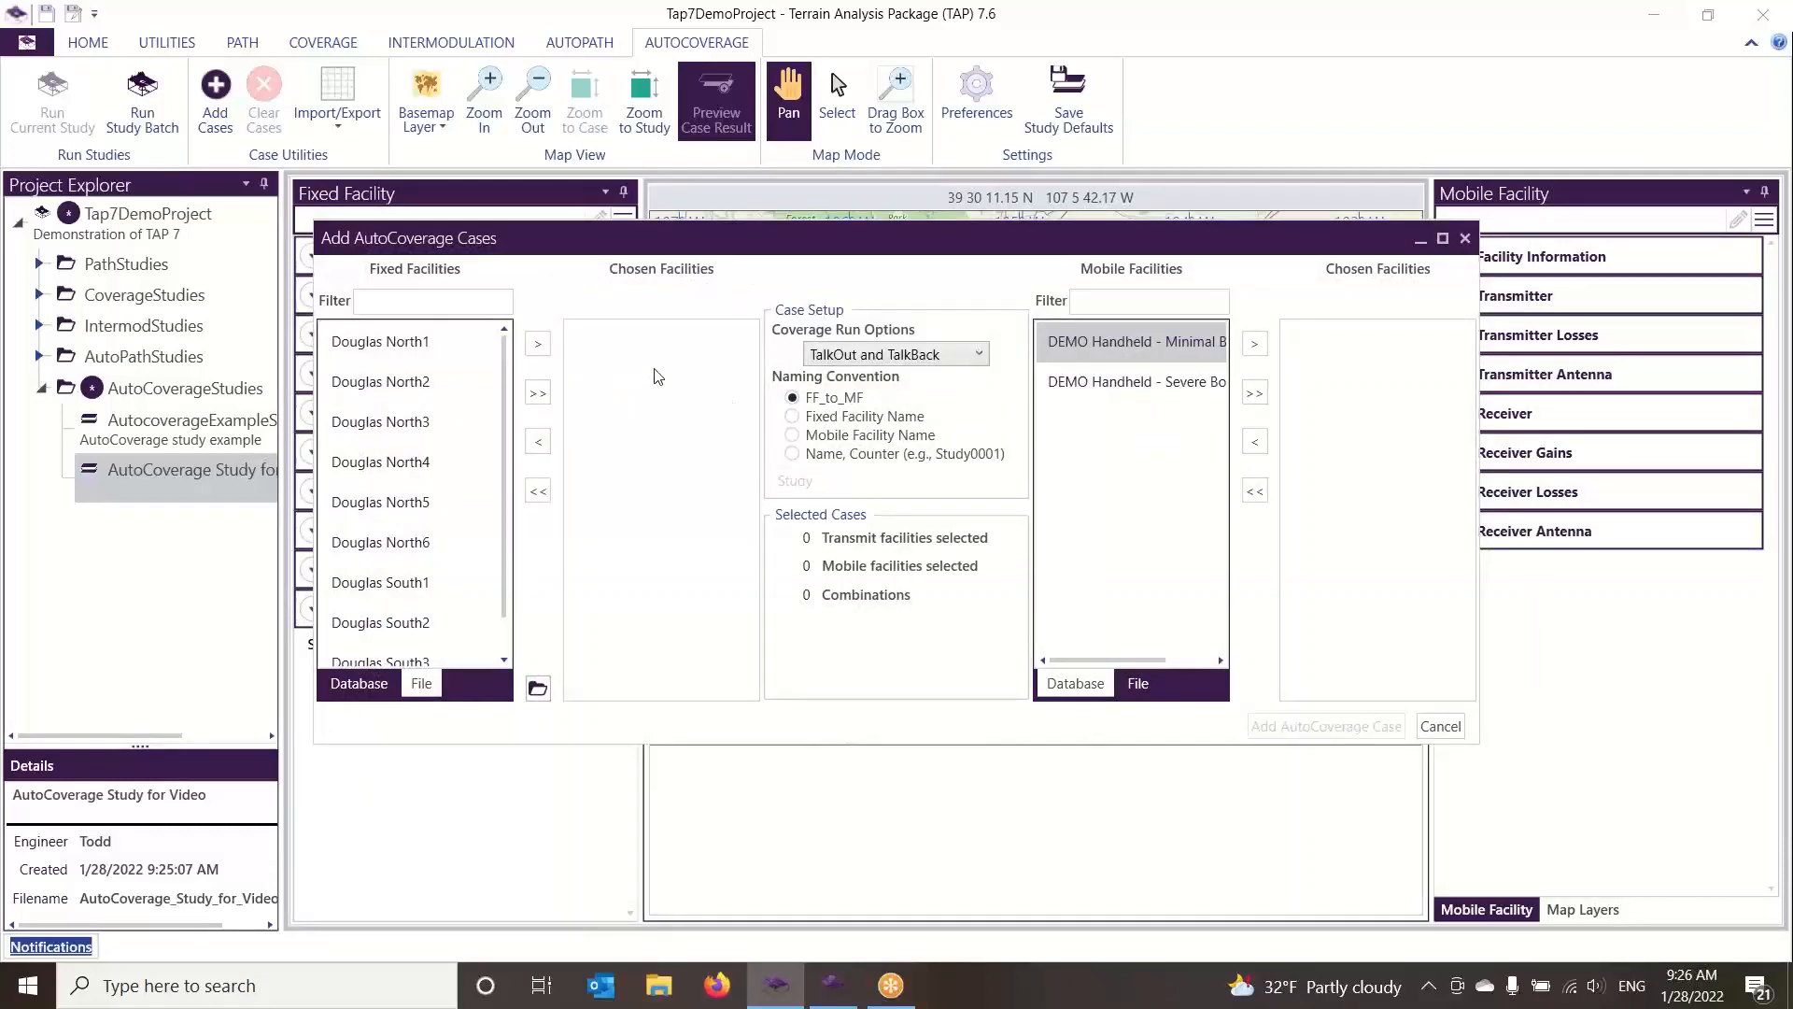
{"action": "left_click", "coordinate": [539, 394]}
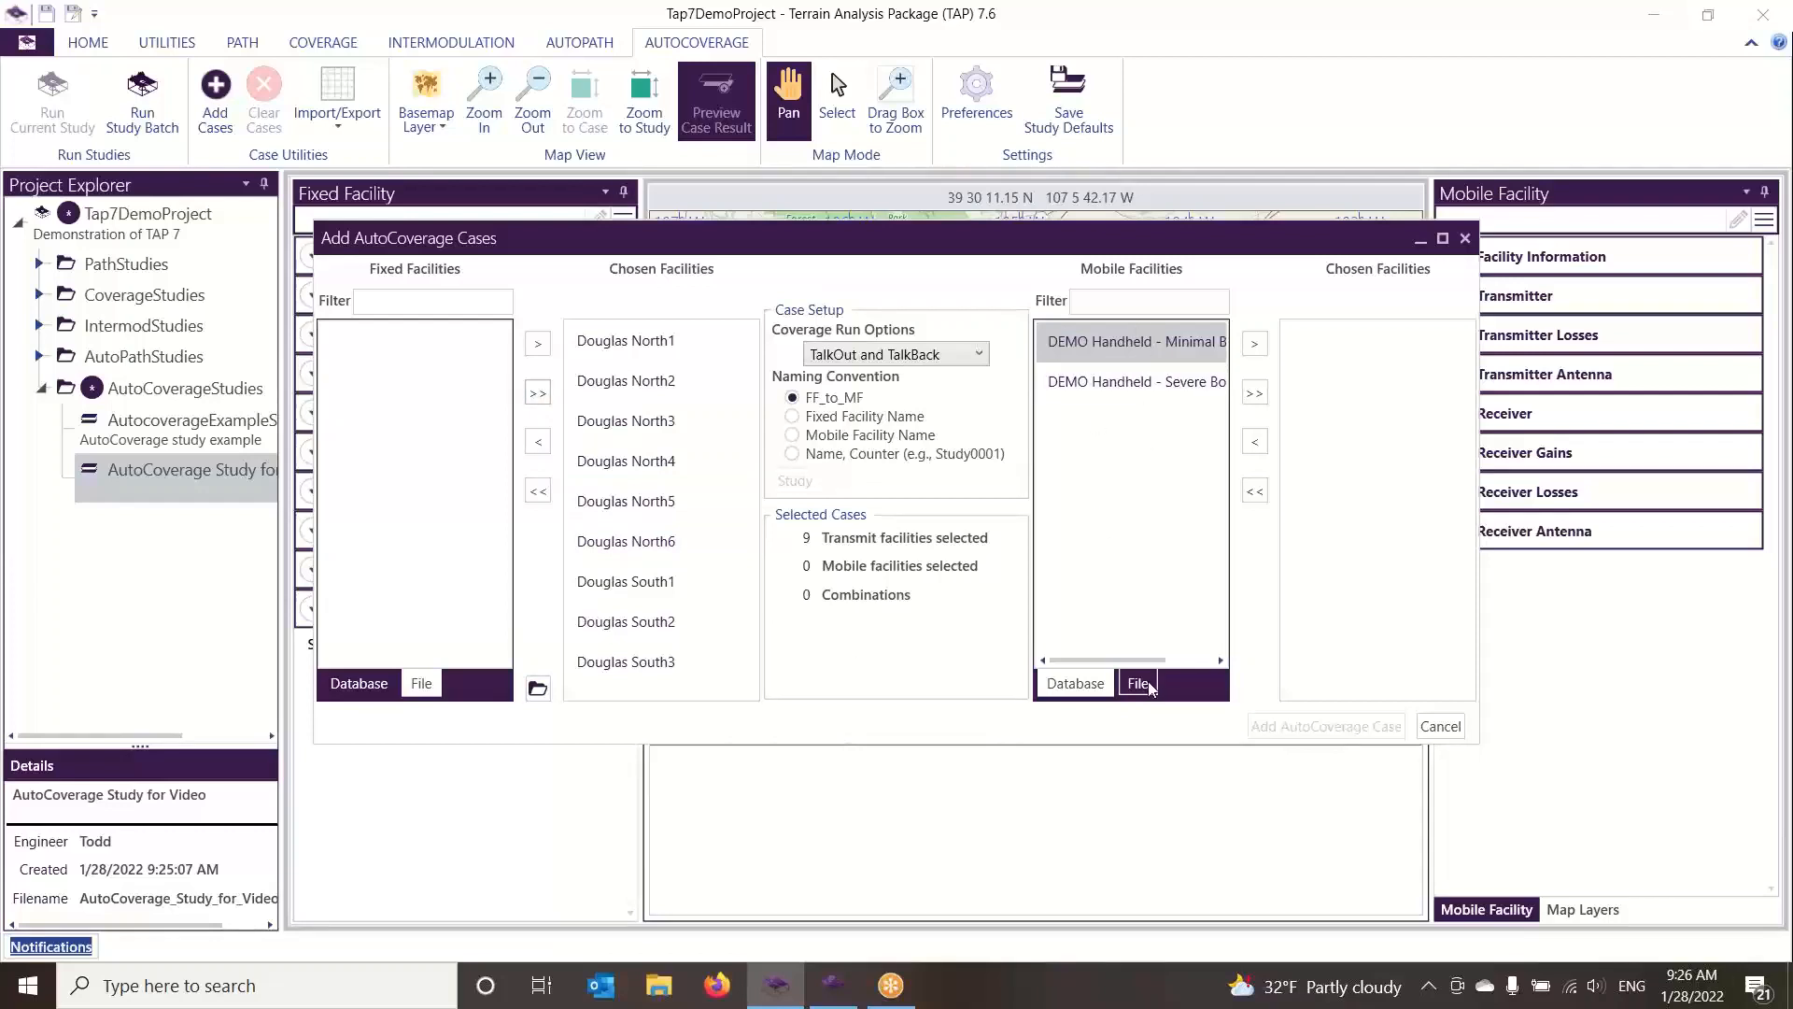
Import the mobile facilities from the Tap7MobileFacilities_Douglas_DTRS file and choose all of them, with no database handhelds chosen
{"action": "left_click", "coordinate": [1256, 347]}
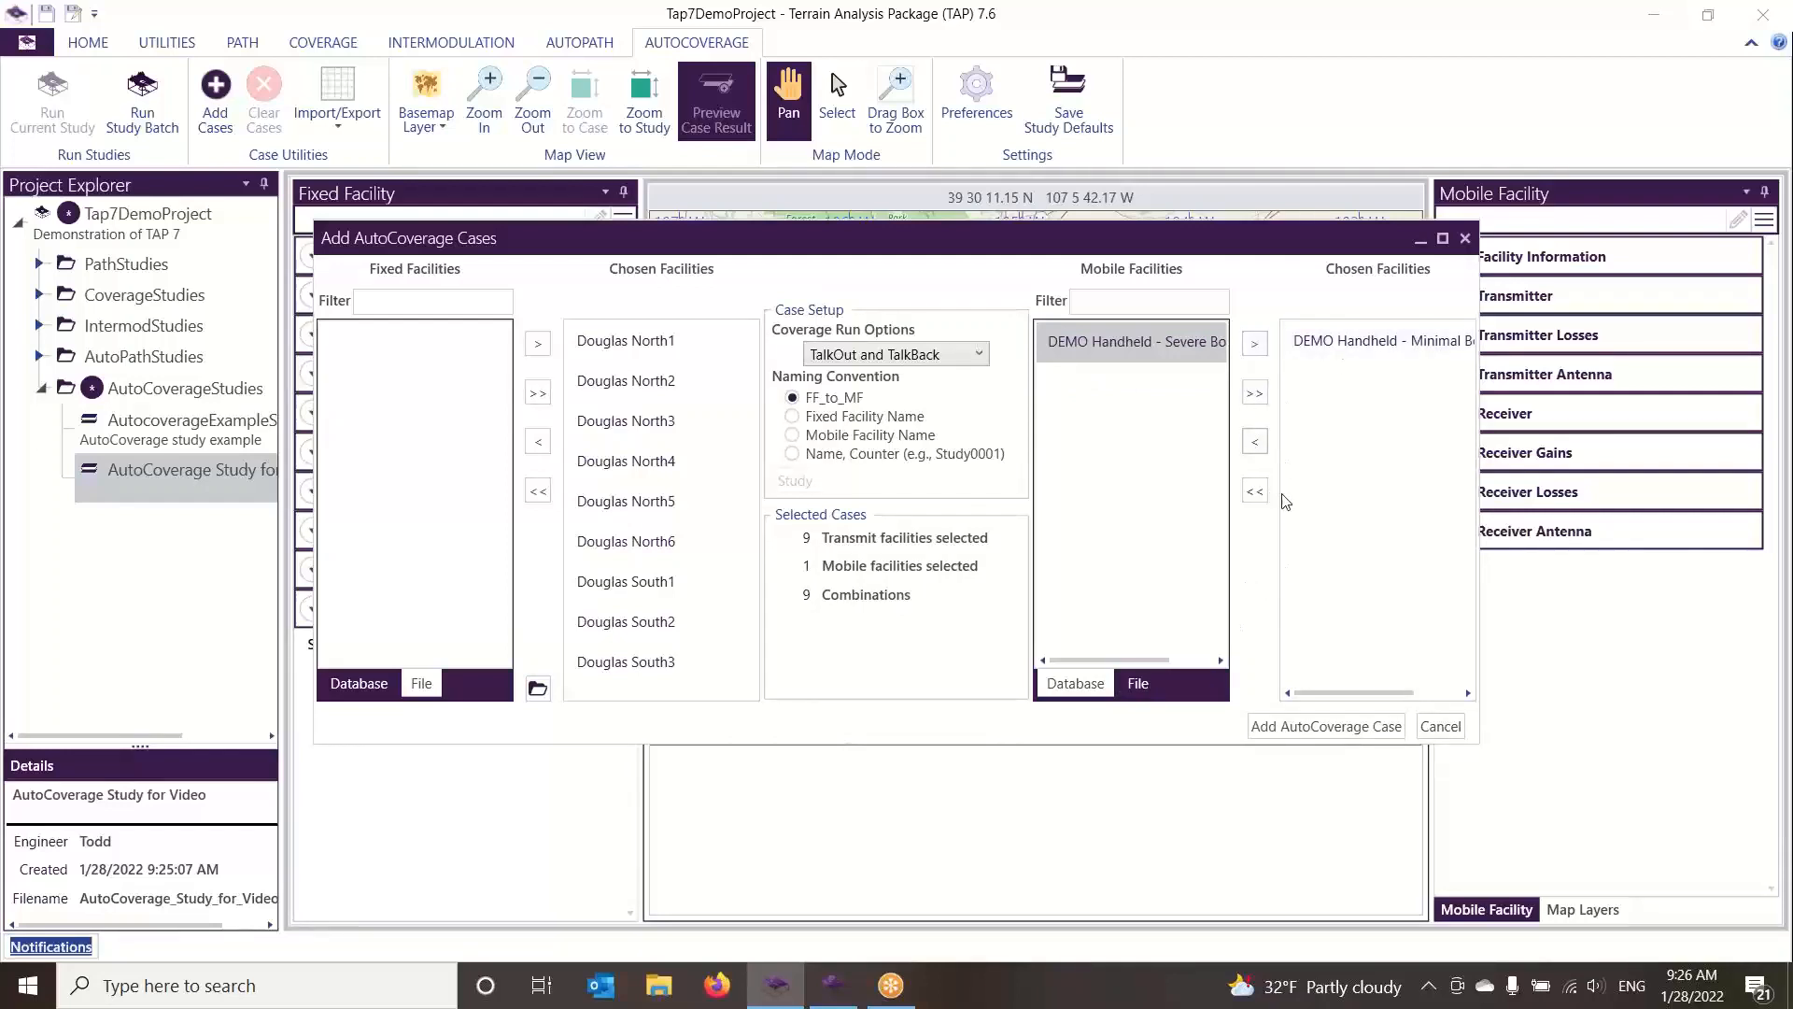
{"action": "left_click", "coordinate": [1255, 491]}
{"action": "left_click", "coordinate": [1149, 688]}
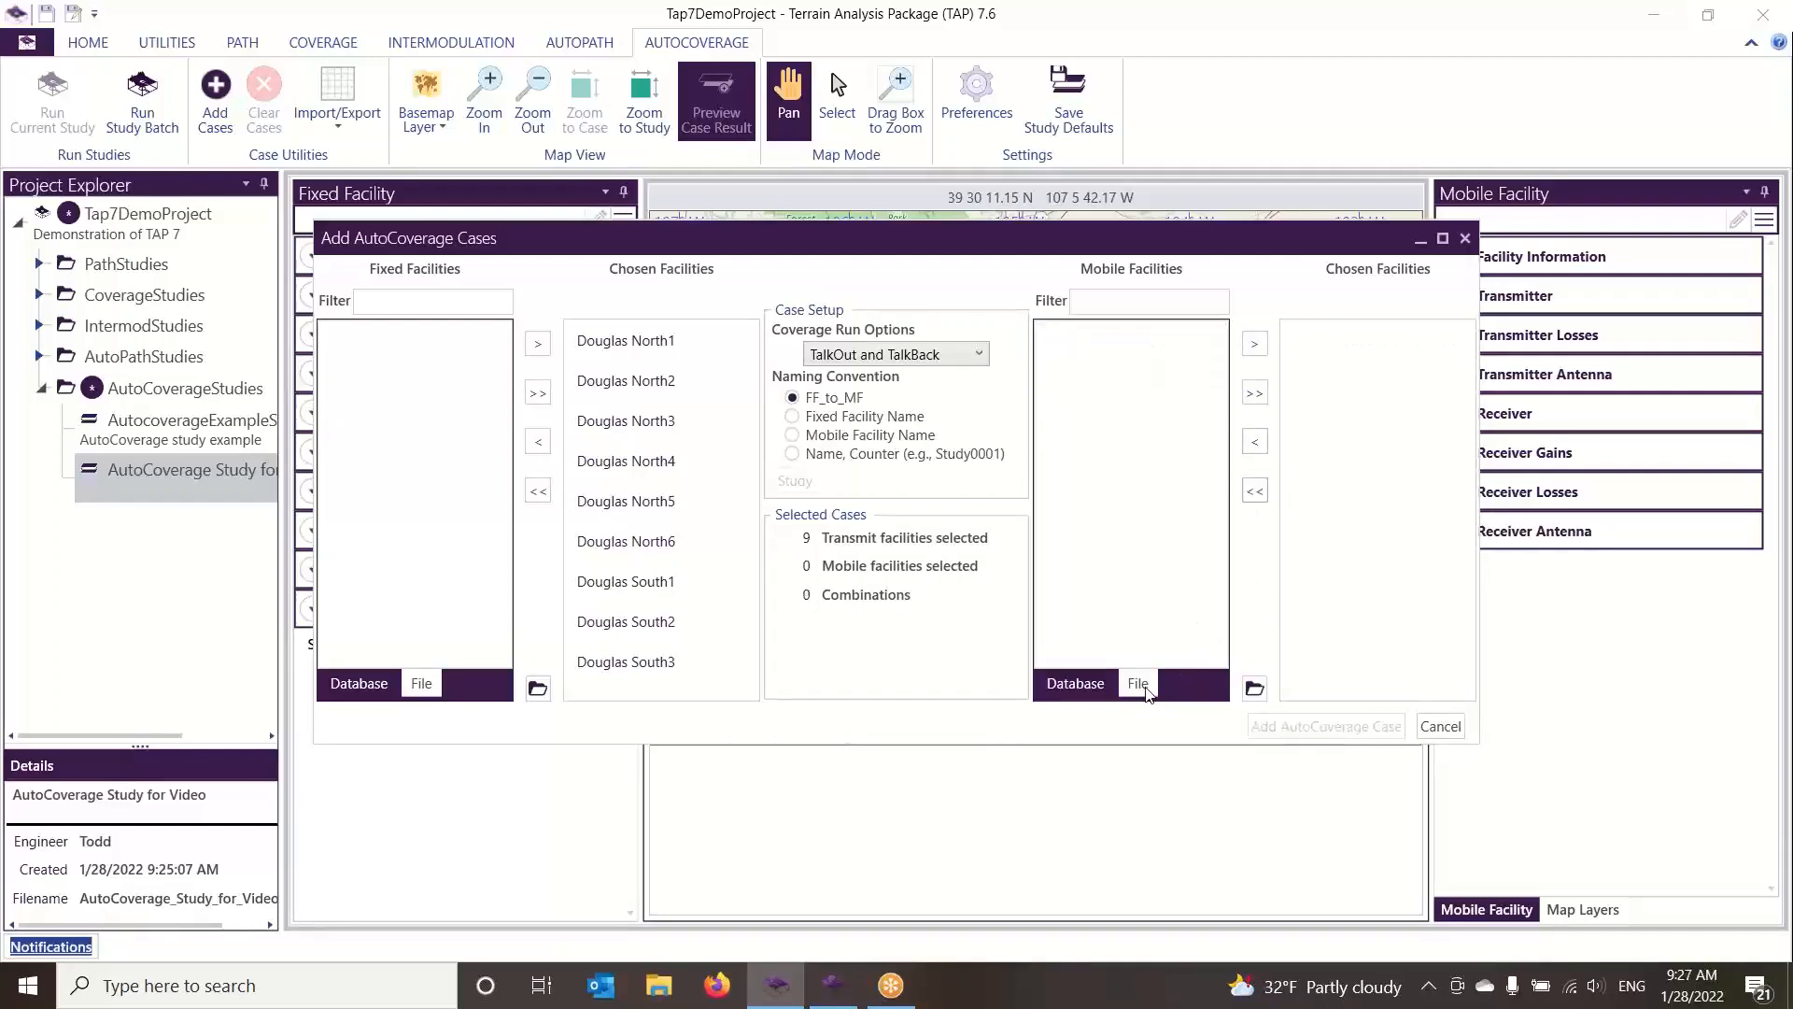
{"action": "left_click", "coordinate": [1254, 688]}
{"action": "left_click", "coordinate": [675, 441]}
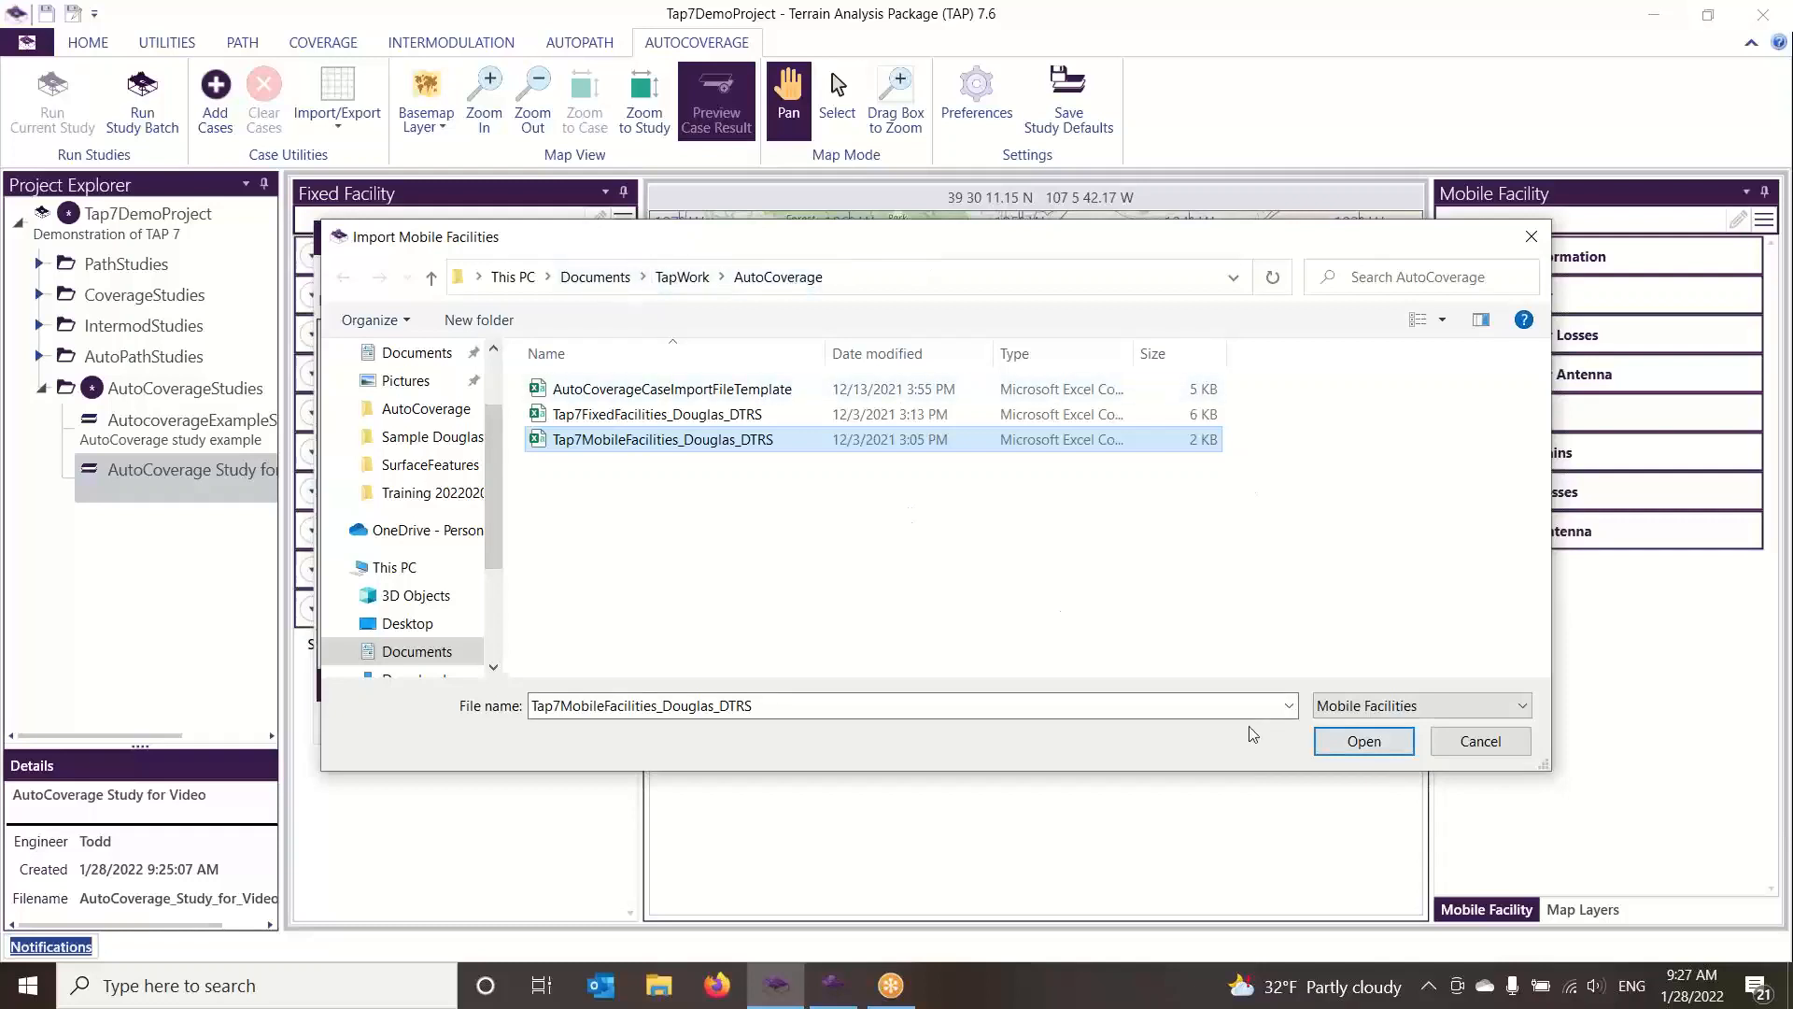
{"action": "left_click", "coordinate": [1379, 742]}
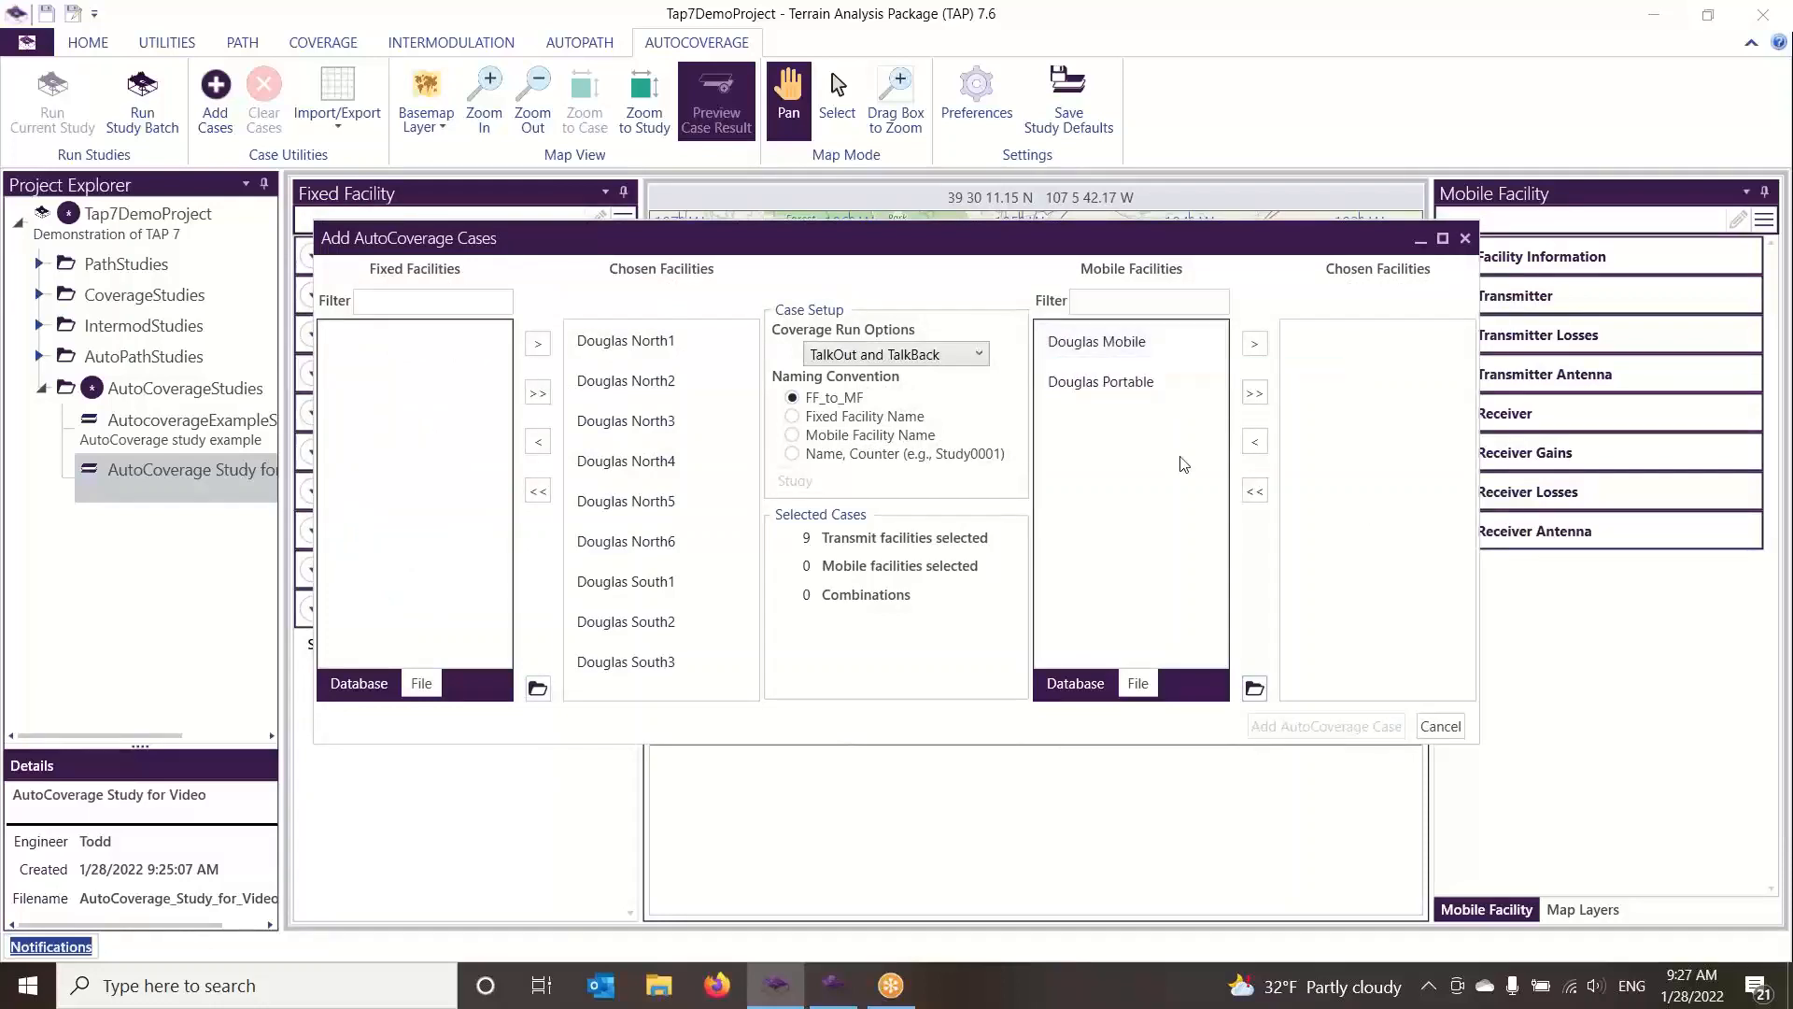
{"action": "left_click", "coordinate": [1255, 394]}
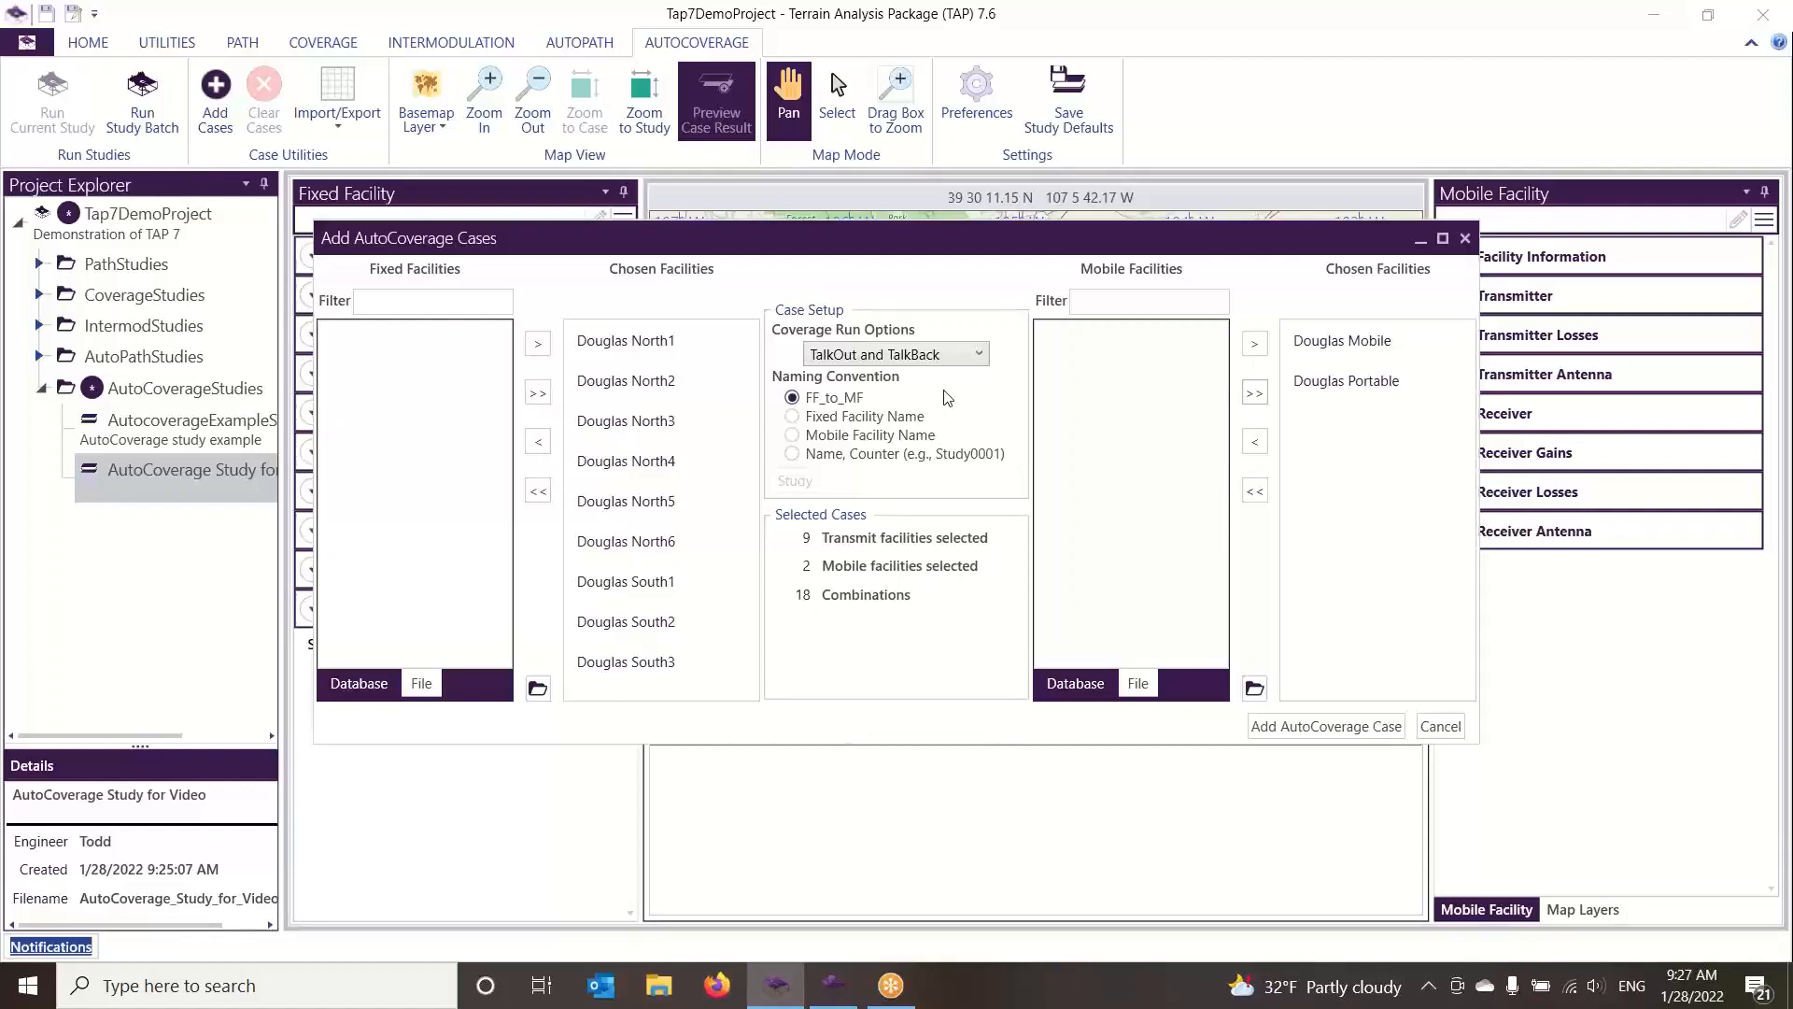
Set the coverage run option to TalkOut and TalkBack and the case naming convention to Mobile Facility Name
{"action": "left_click", "coordinate": [906, 355]}
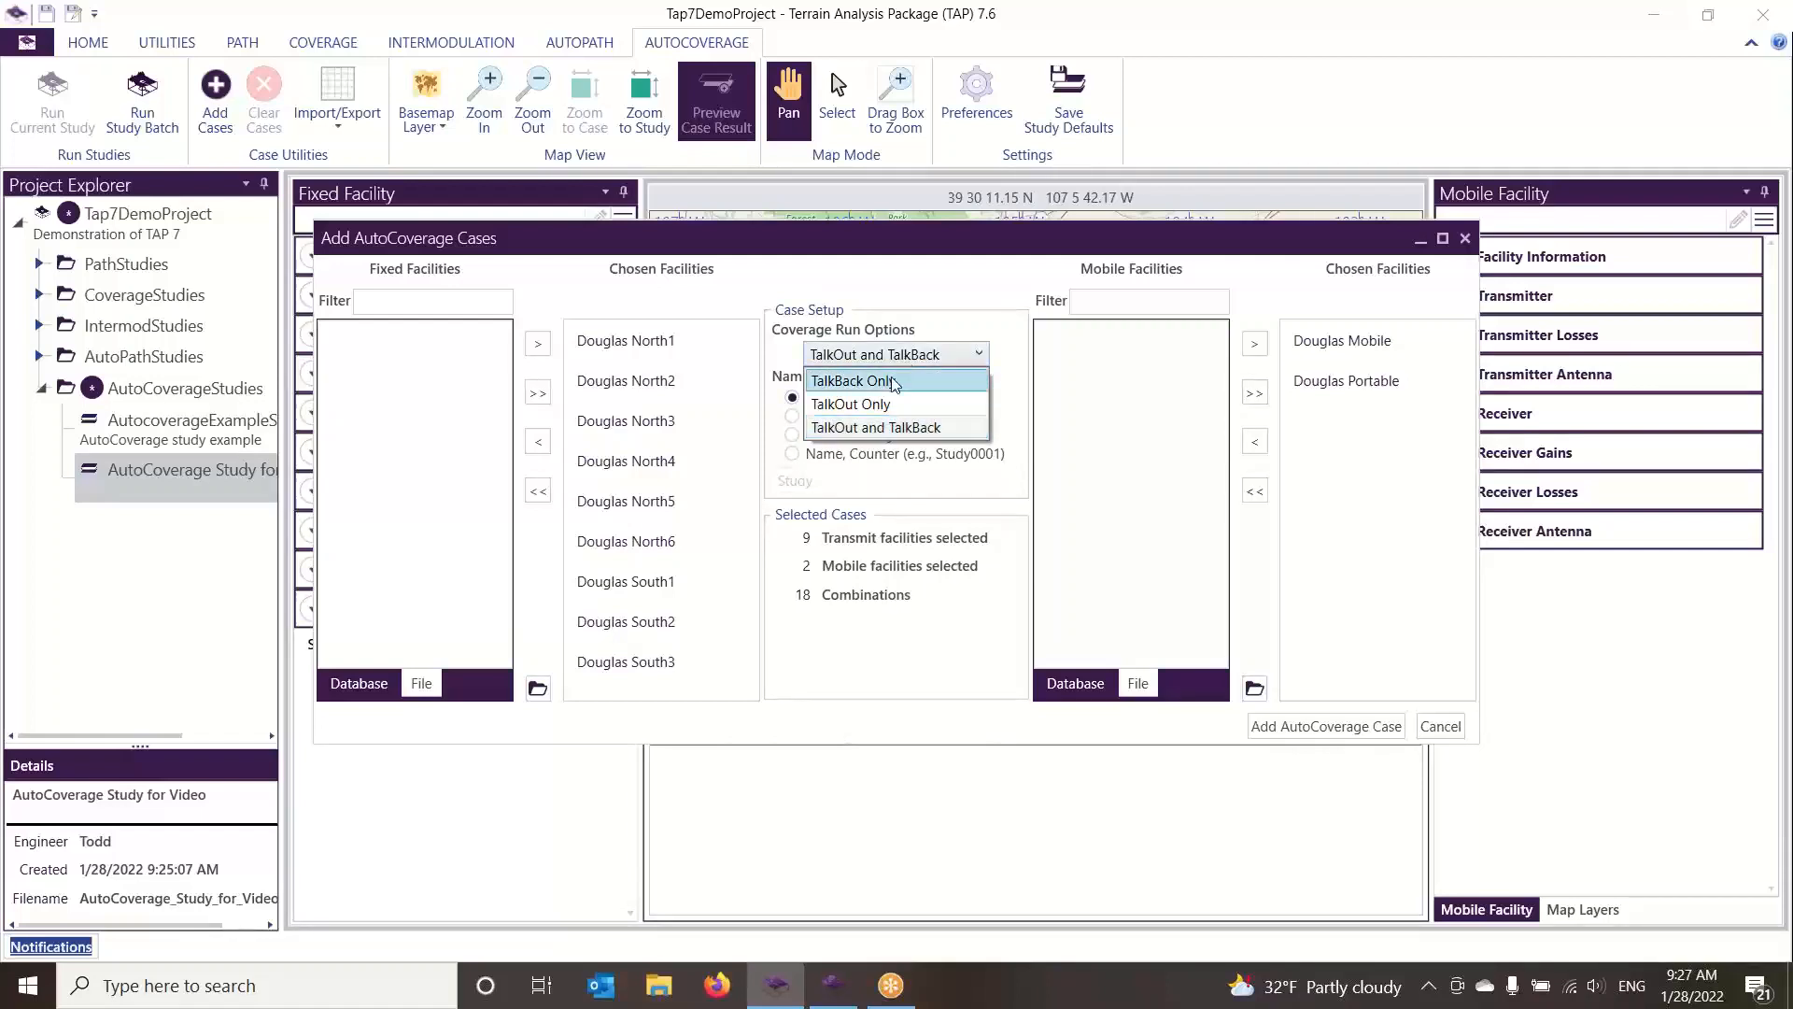
{"action": "left_click", "coordinate": [904, 430]}
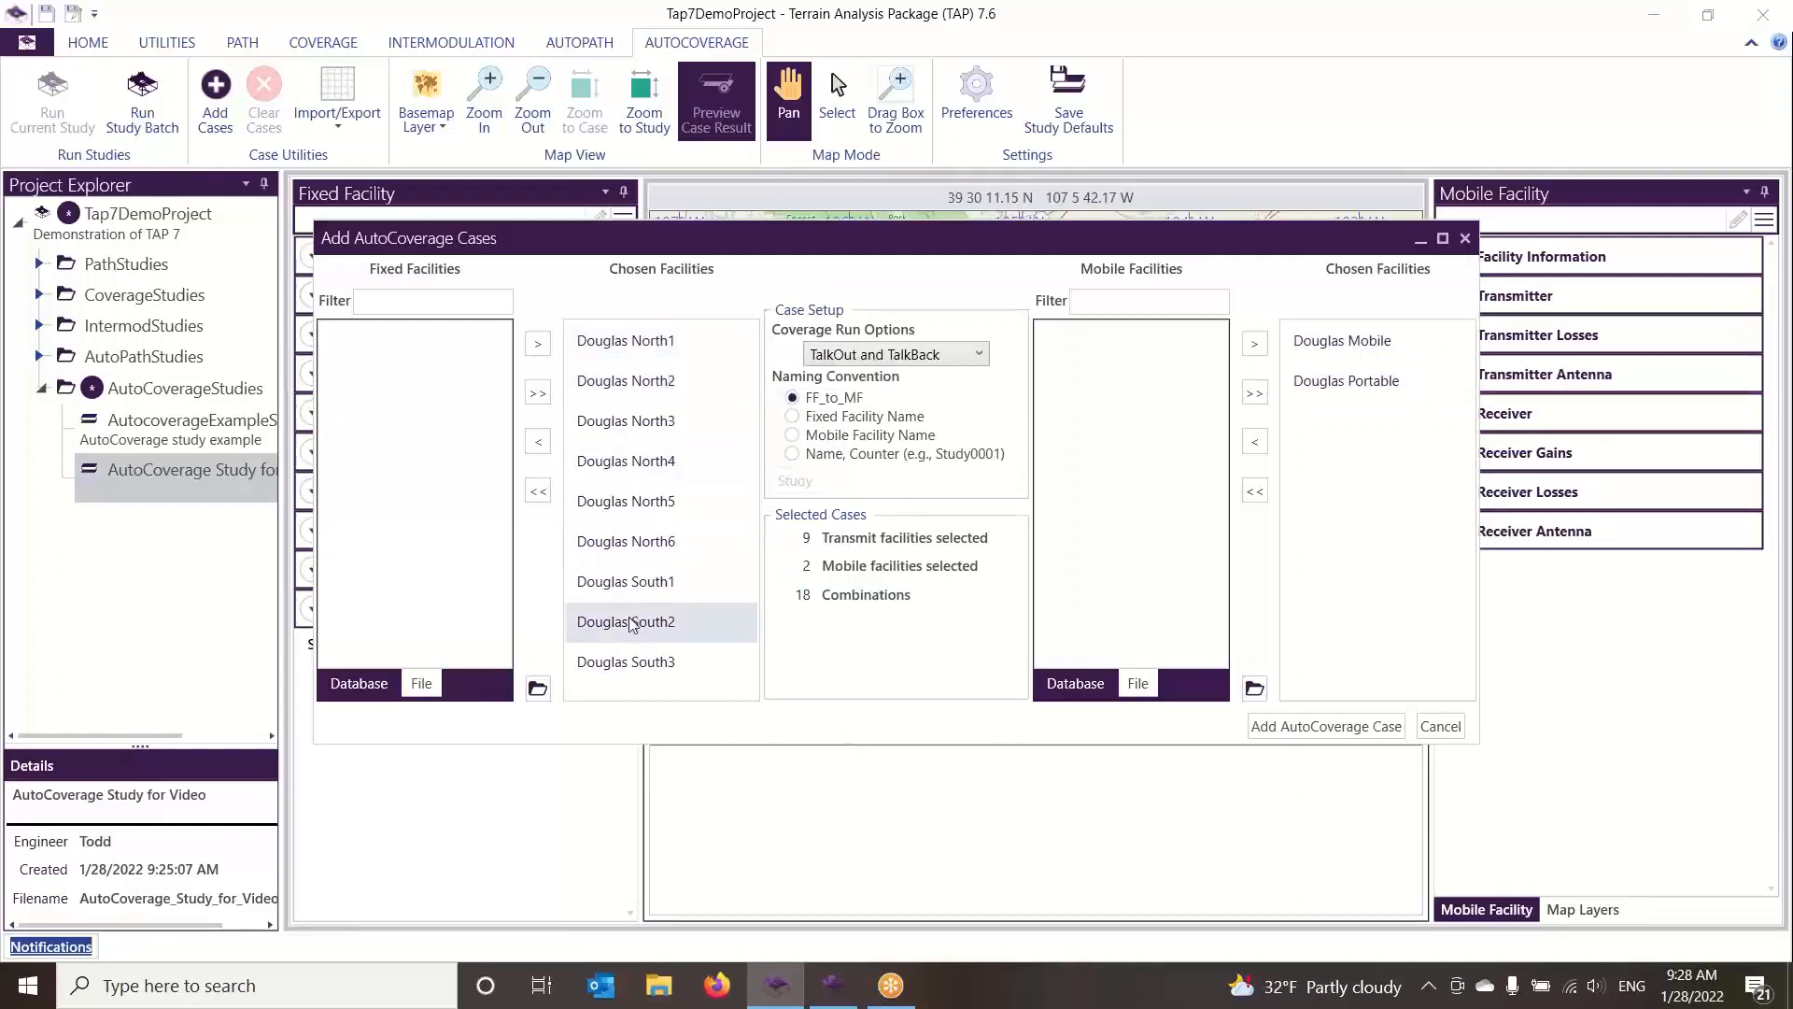
{"action": "left_click", "coordinate": [792, 416]}
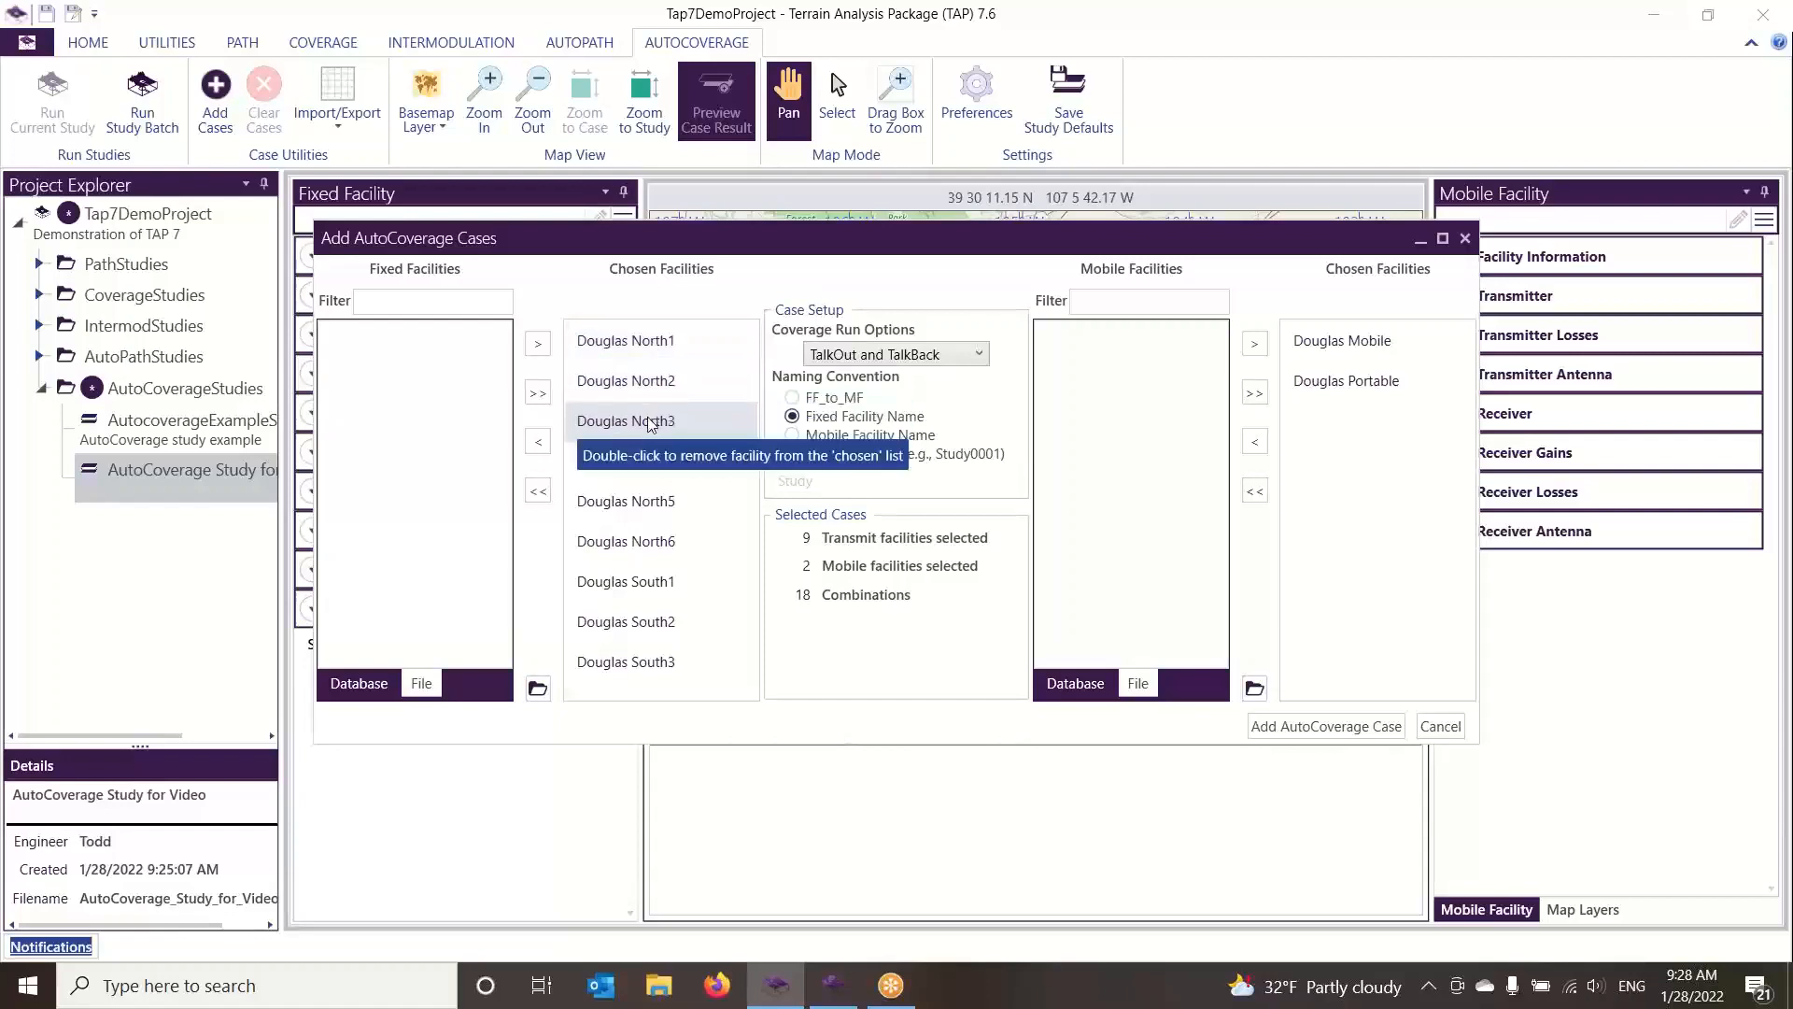
{"action": "left_click", "coordinate": [792, 435]}
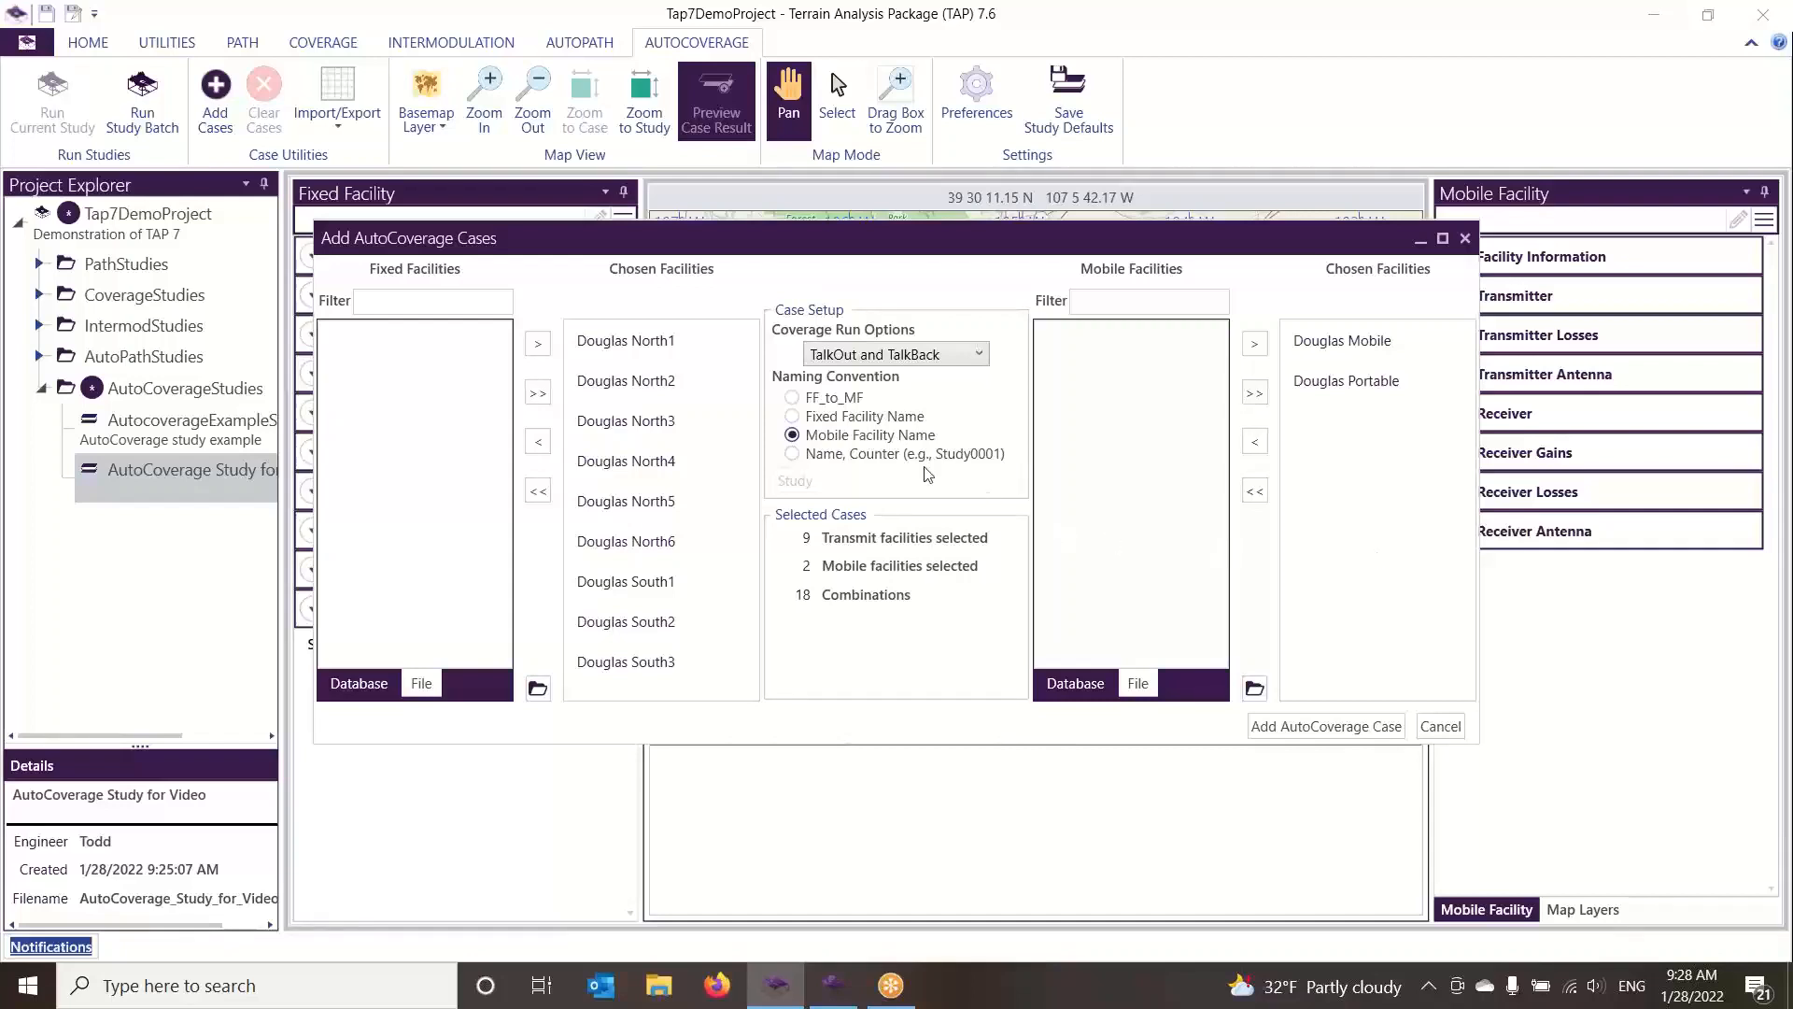
Try the Name, Counter naming convention with MyRuns as the base name
{"action": "left_click", "coordinate": [793, 457]}
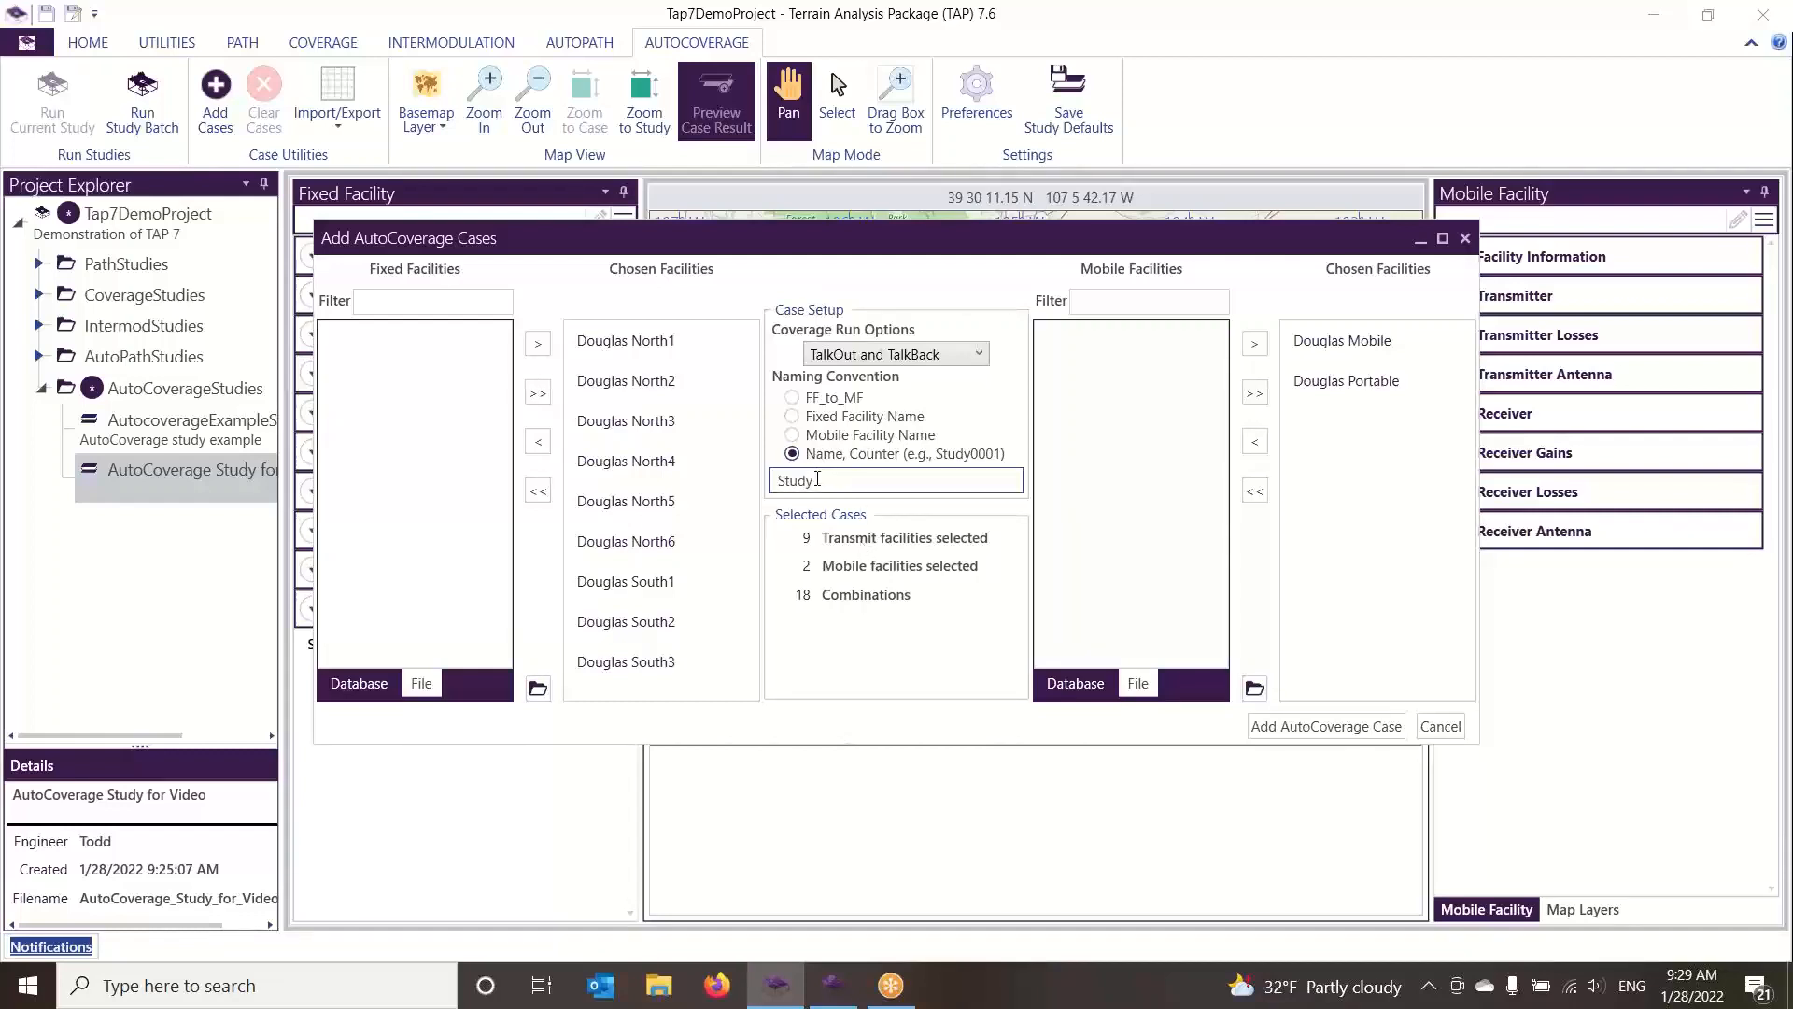
{"action": "left_click_drag", "start_coordinate": [817, 480], "coordinate": [772, 489]}
{"action": "type", "text": "My"}
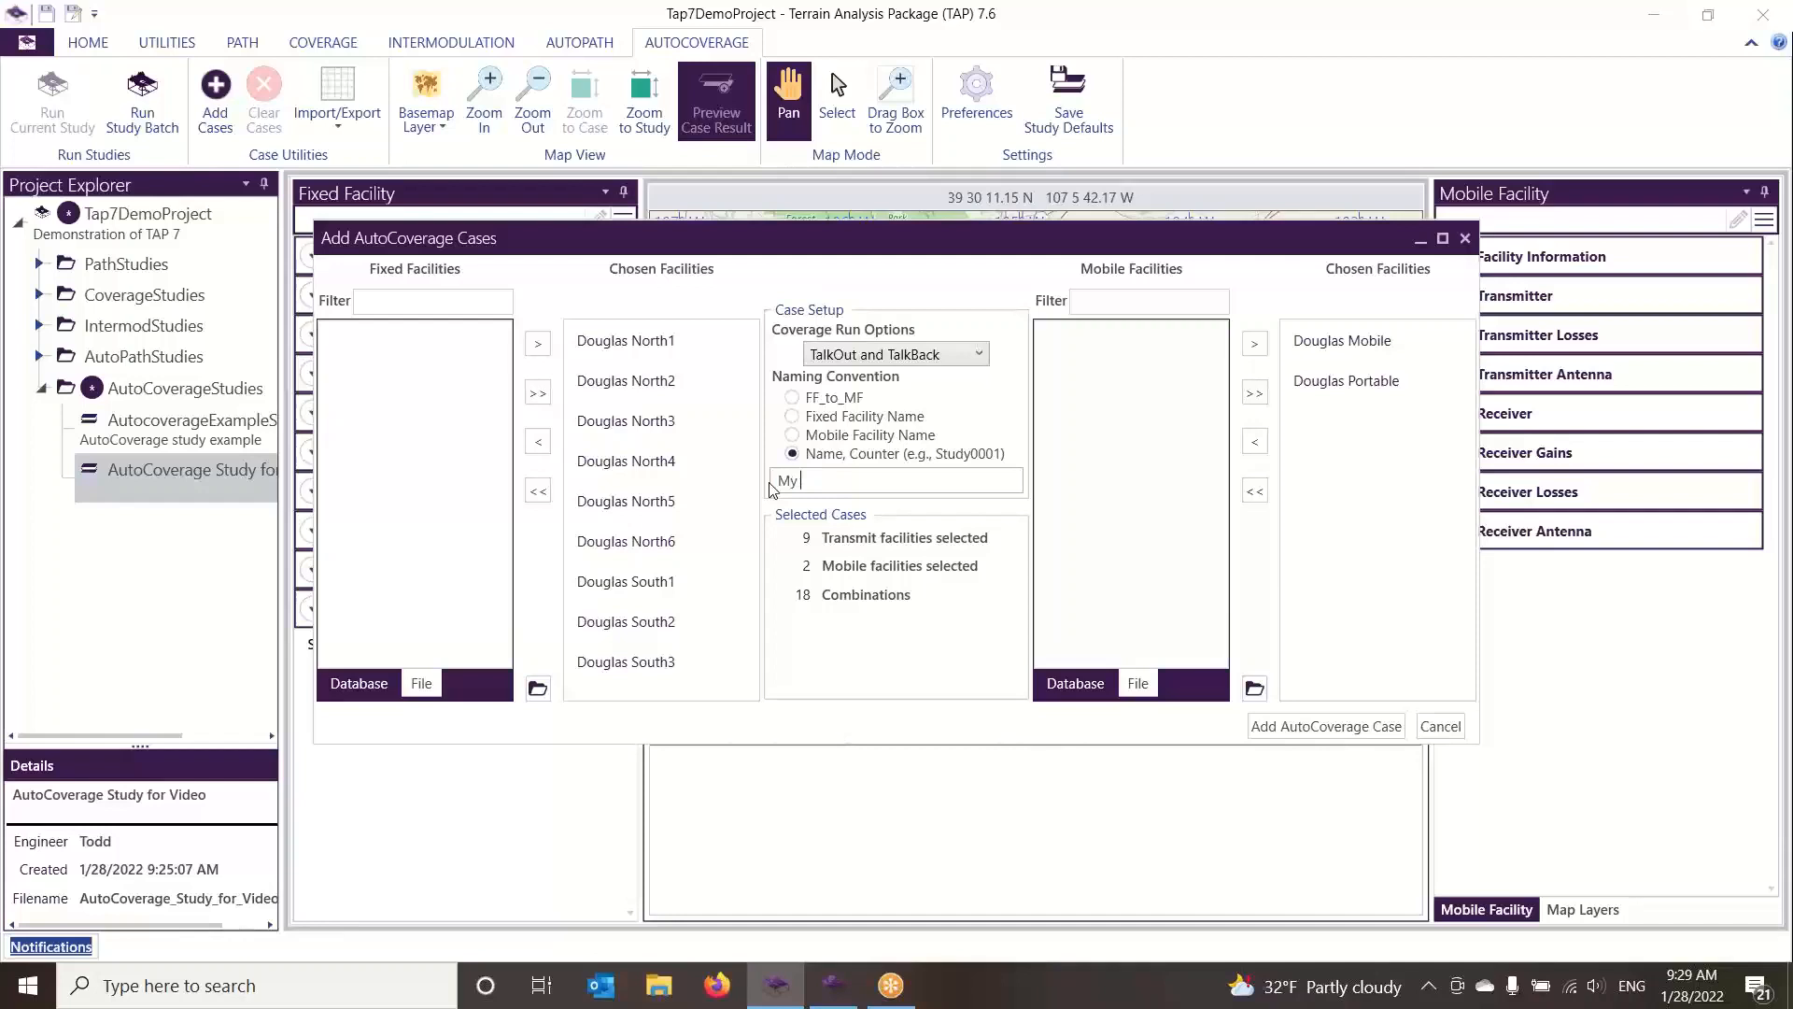
{"action": "type", "text": " Runs"}
{"action": "left_click", "coordinate": [800, 481]}
{"action": "key", "text": "BackSpace"}
Set the case naming convention to FF_to_MF and add the AutoCoverage cases to the study
{"action": "left_click", "coordinate": [792, 397]}
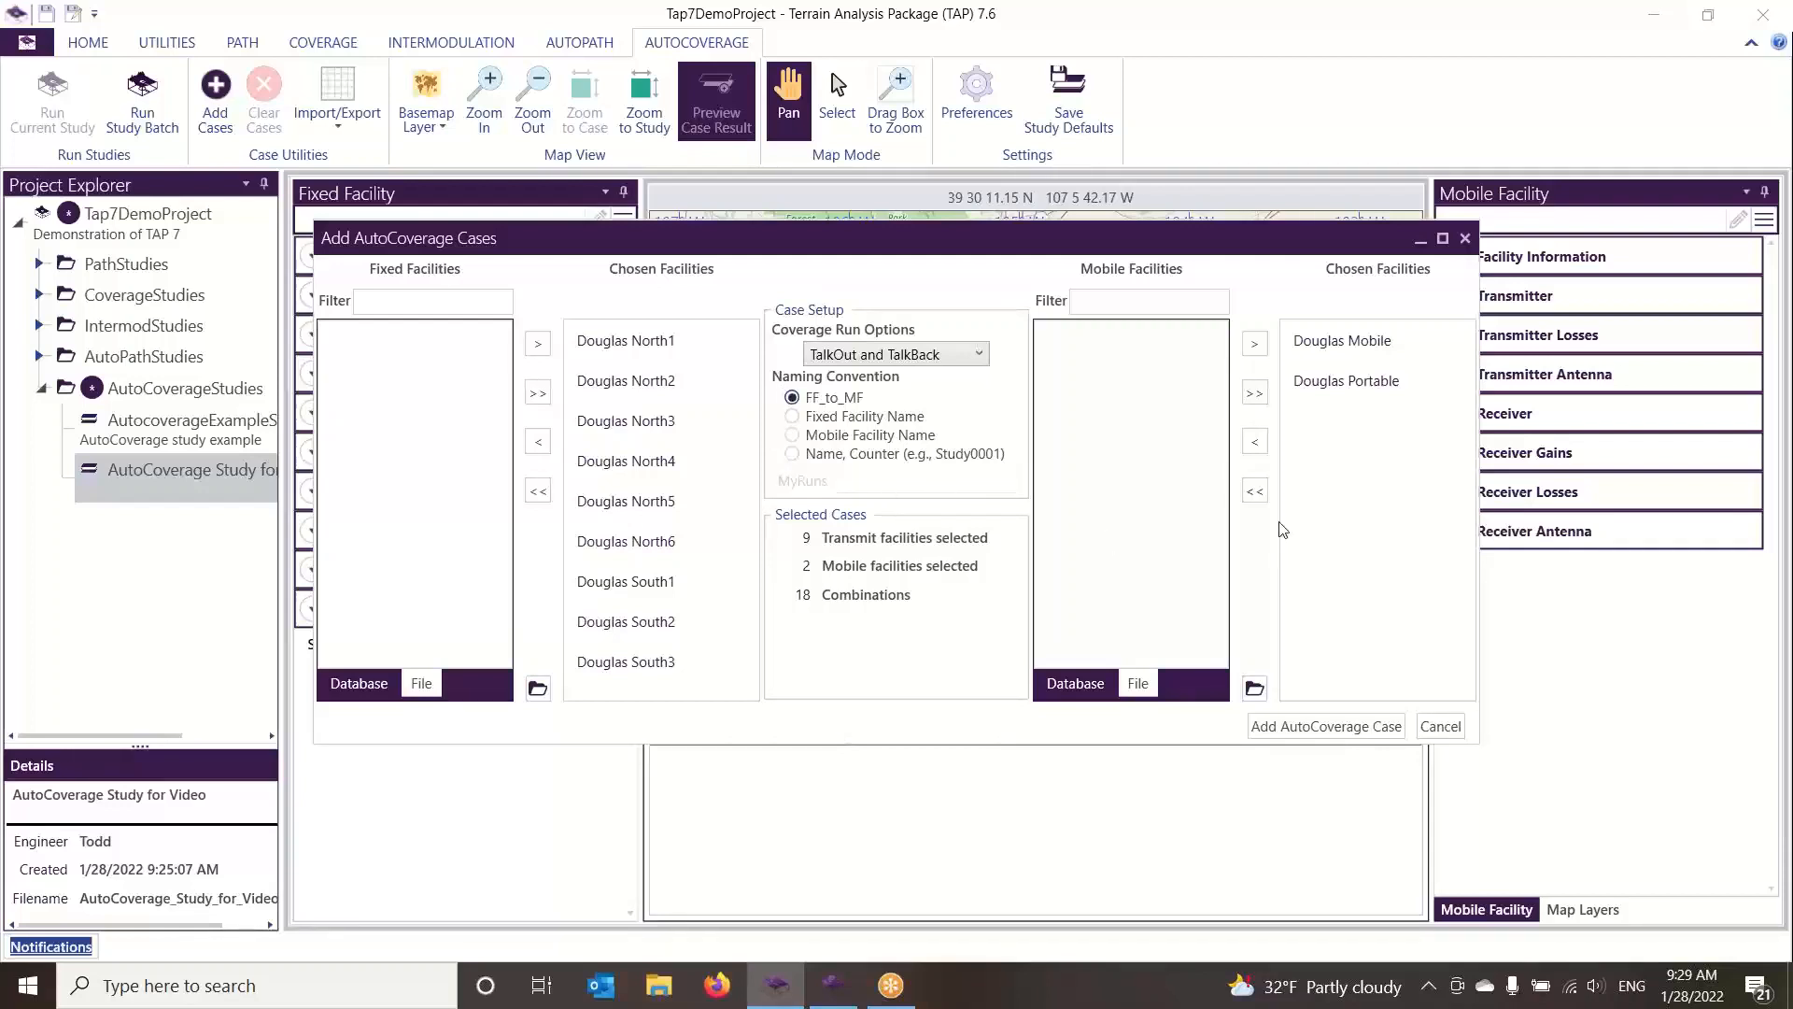
{"action": "left_click", "coordinate": [1370, 730]}
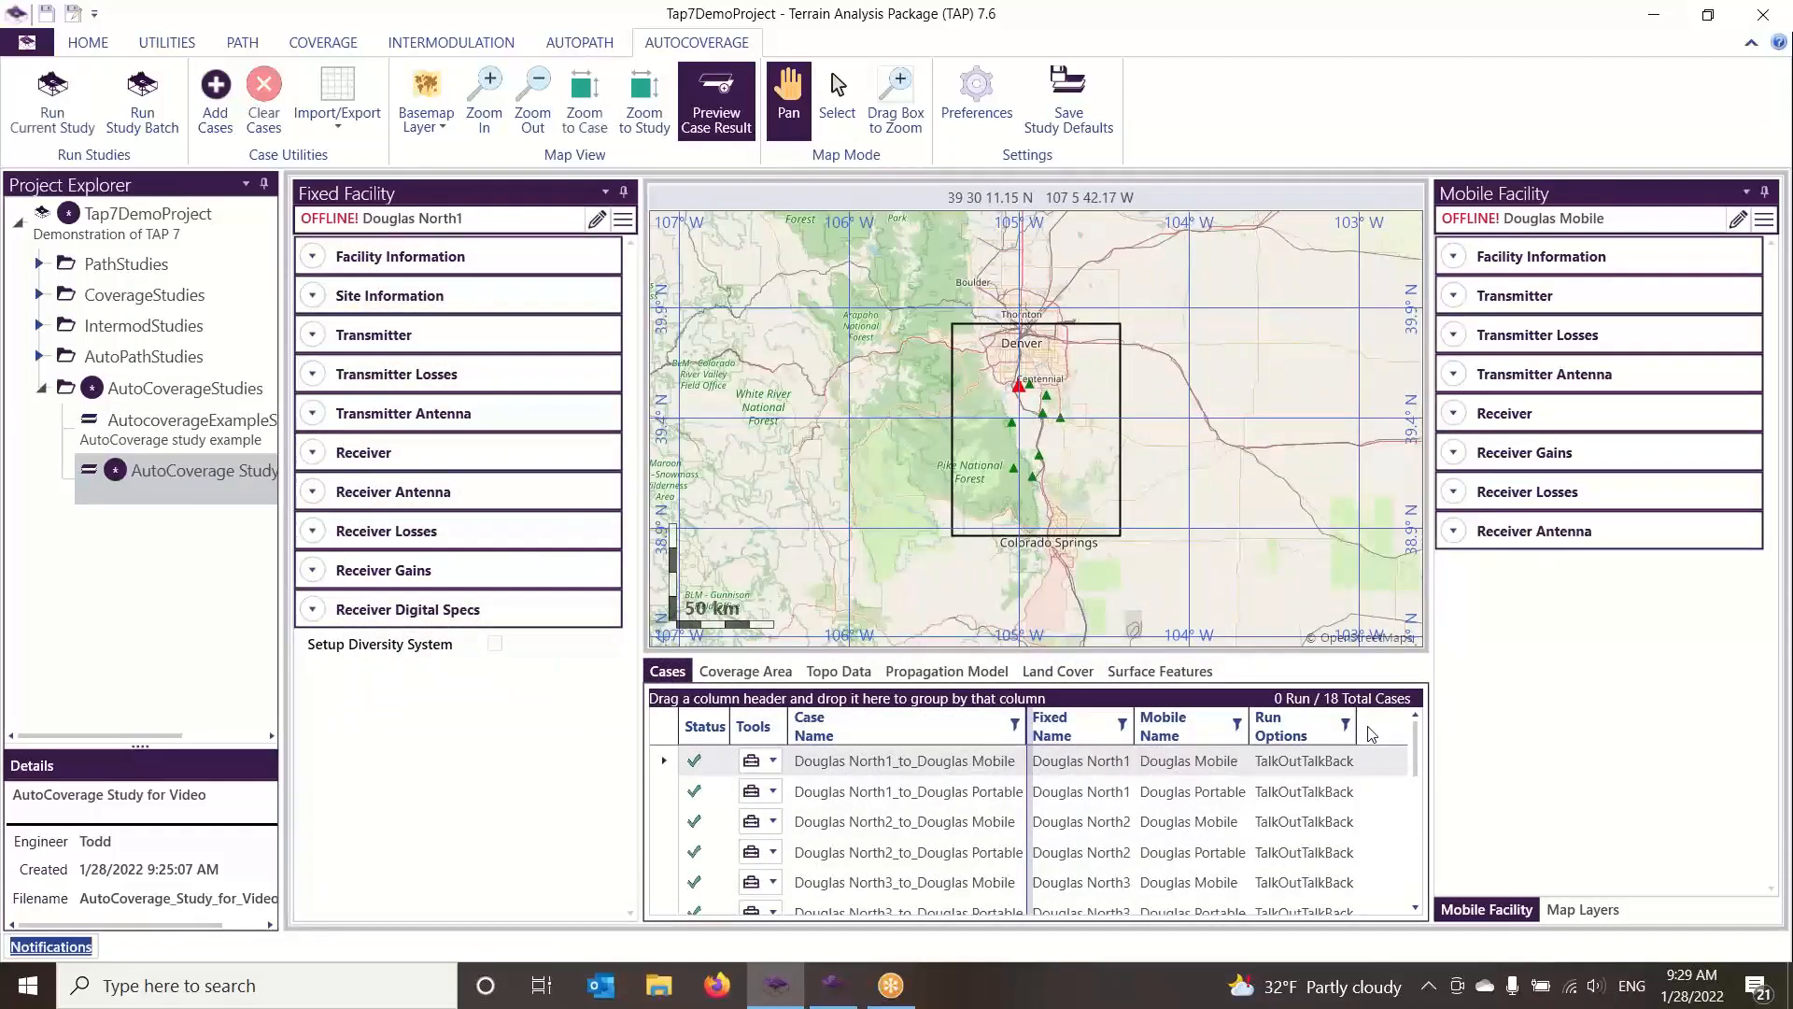
Go through the first Douglas North1 and North2 cases to compare their facilities and transmitter locations on the map
{"action": "left_click", "coordinate": [902, 793]}
{"action": "left_click", "coordinate": [916, 829]}
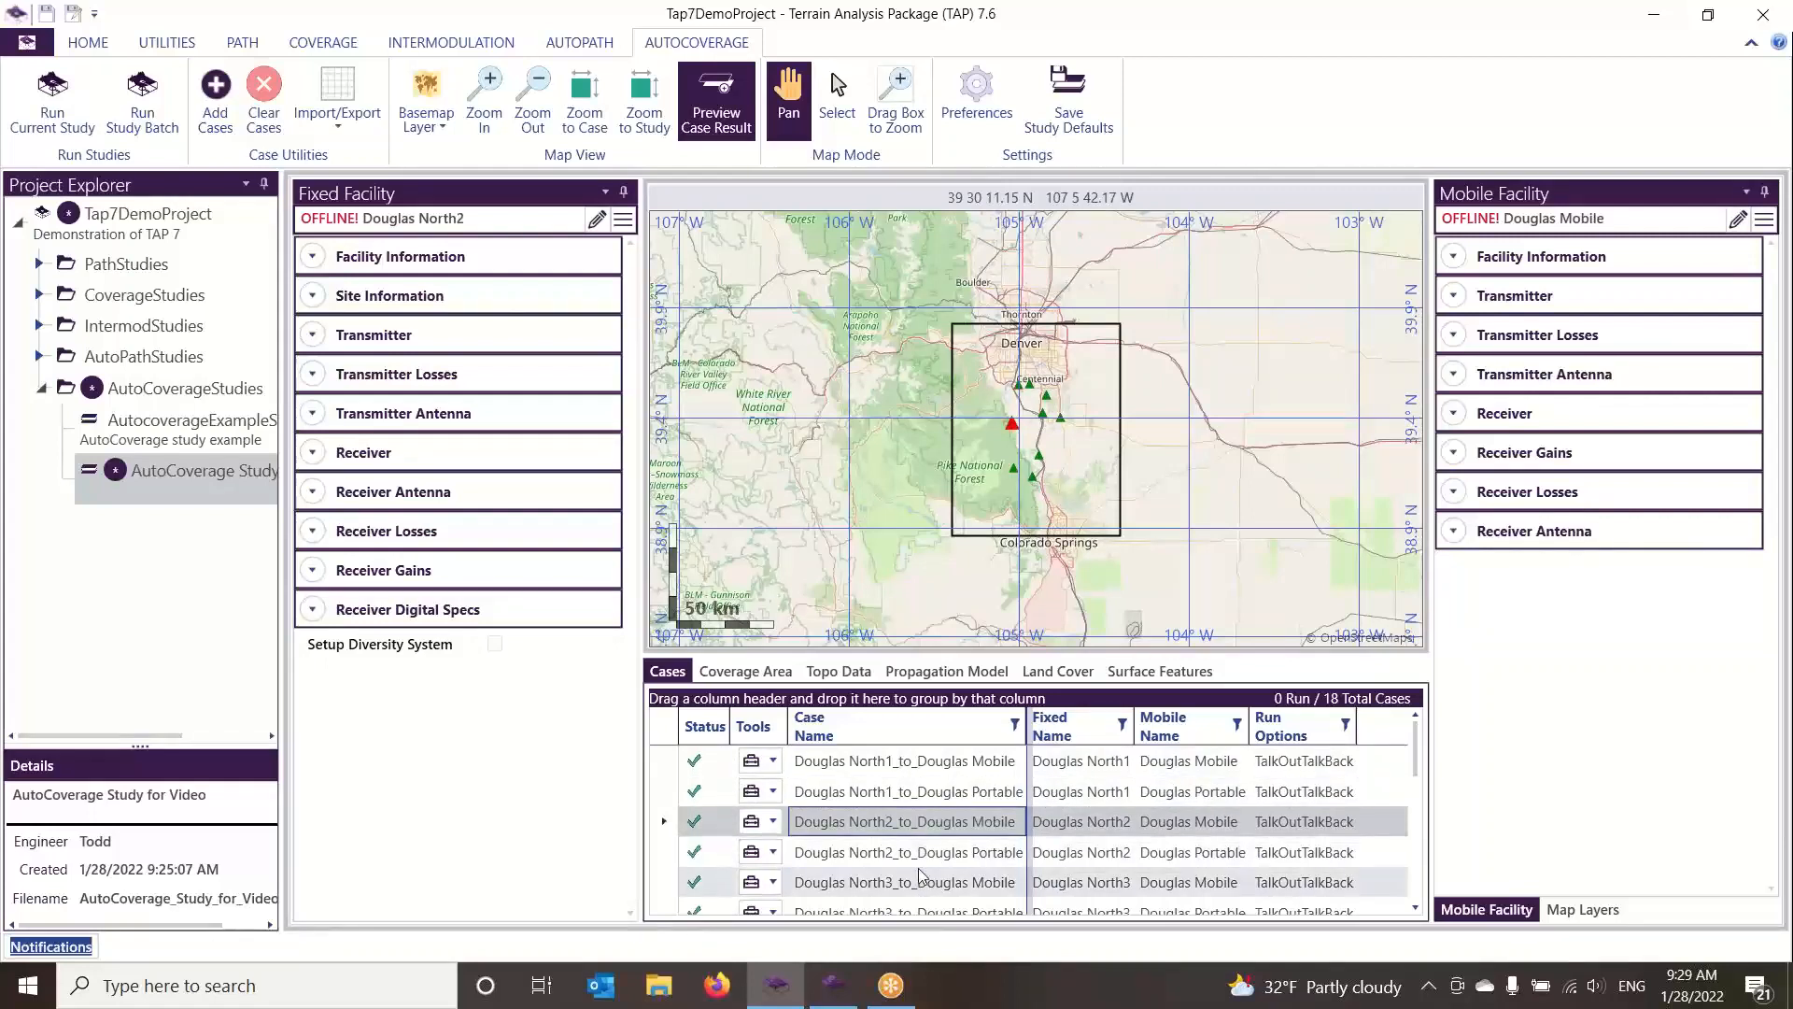
{"action": "left_click", "coordinate": [929, 854]}
{"action": "key", "text": "Up"}
{"action": "key", "text": "Up"}
{"action": "key", "text": "Up"}
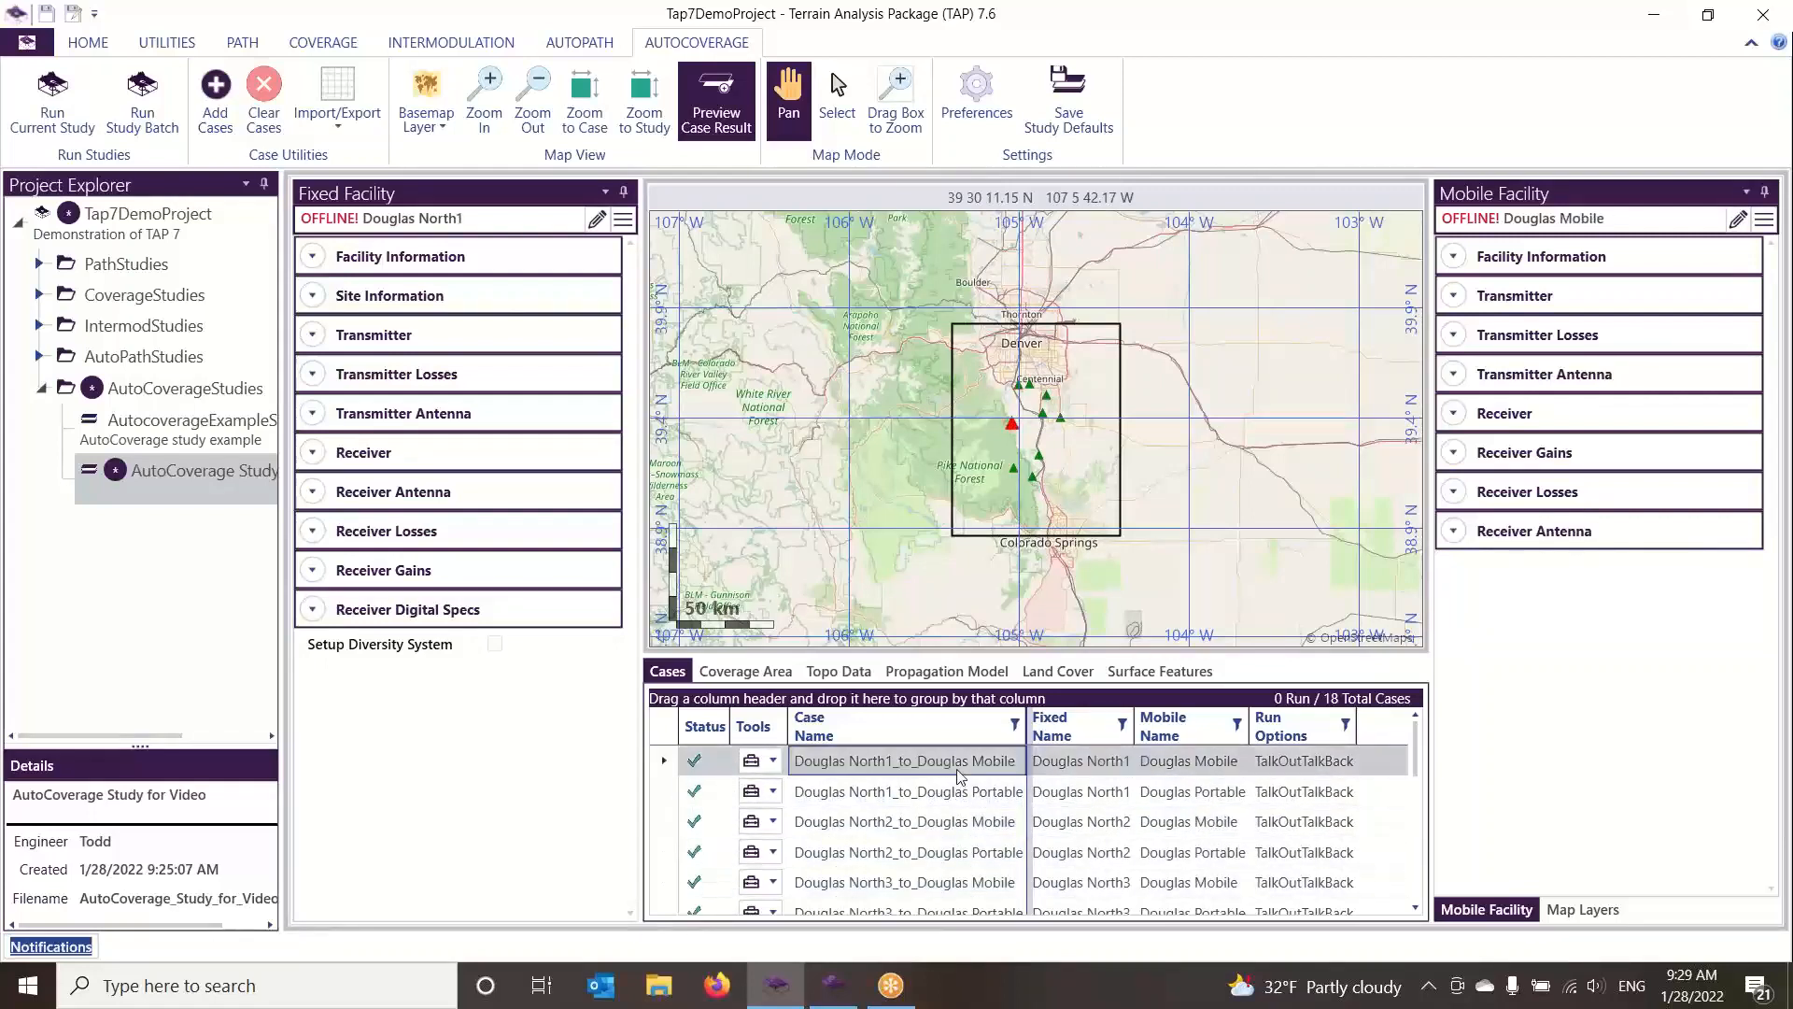
Set the coverage area limits to 30 km from the transmitter sites and show the range limit on the map
{"action": "left_click", "coordinate": [742, 673]}
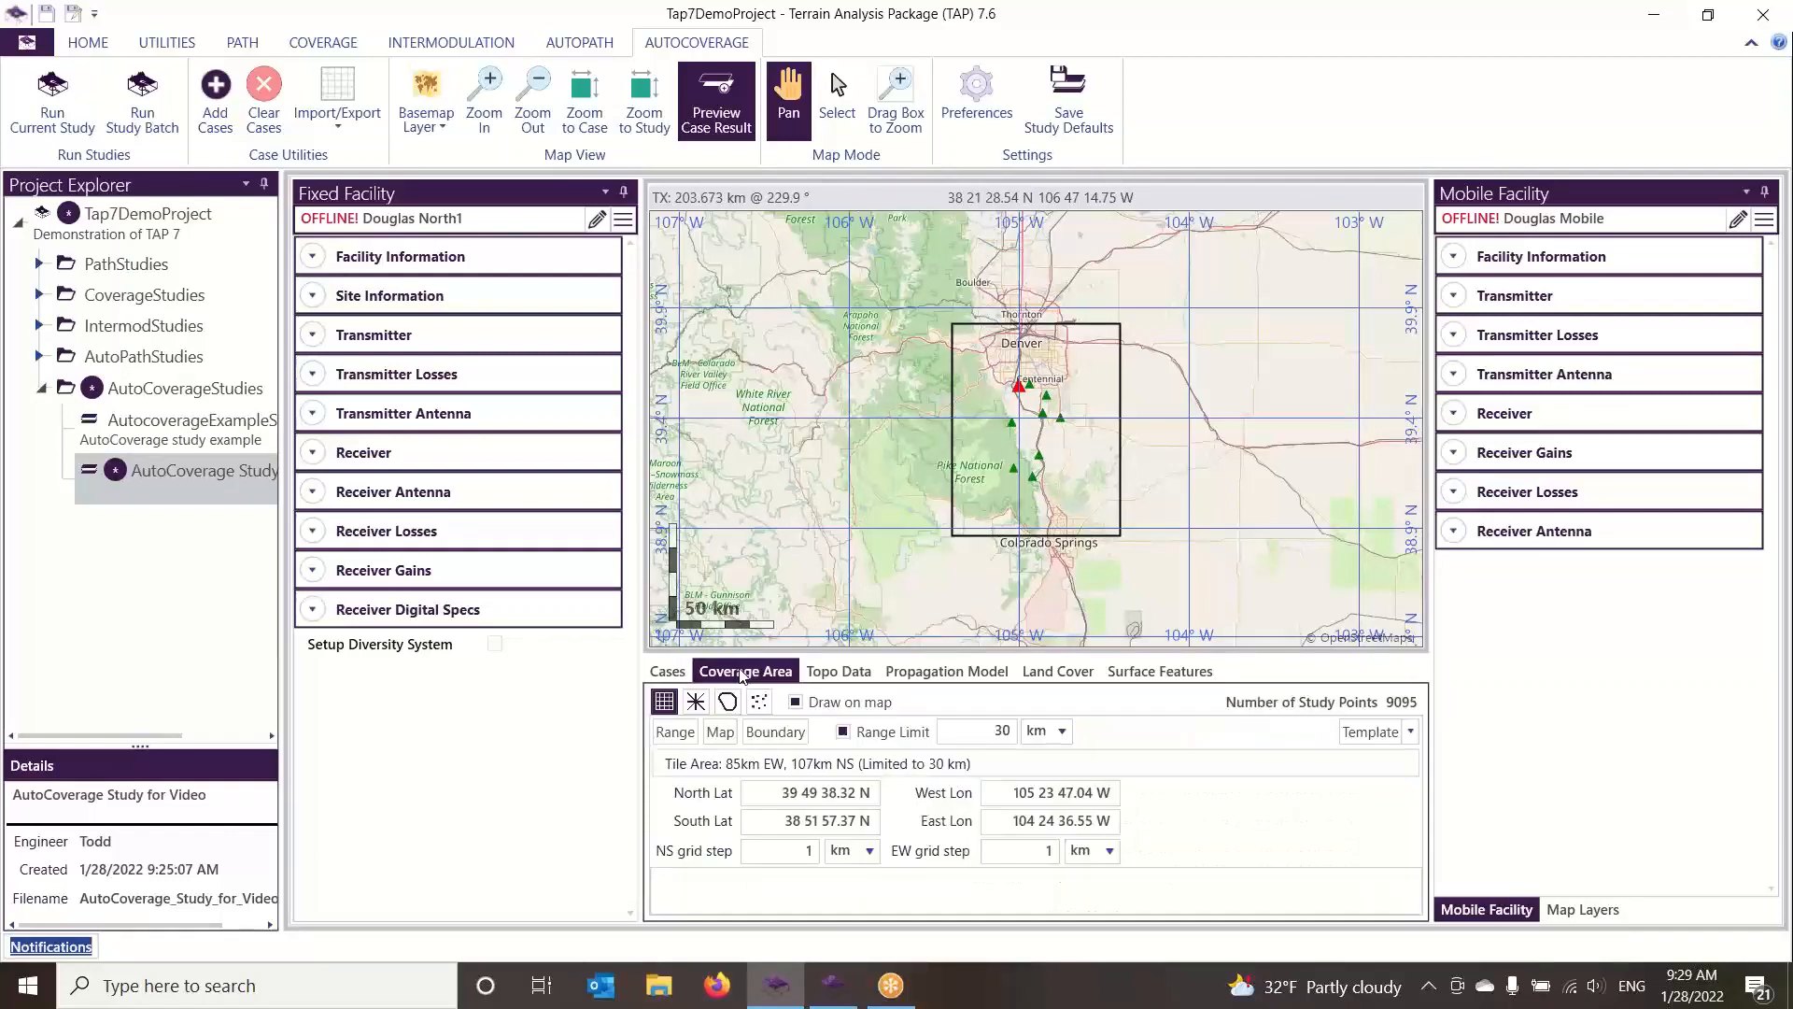
{"action": "left_click", "coordinate": [675, 733]}
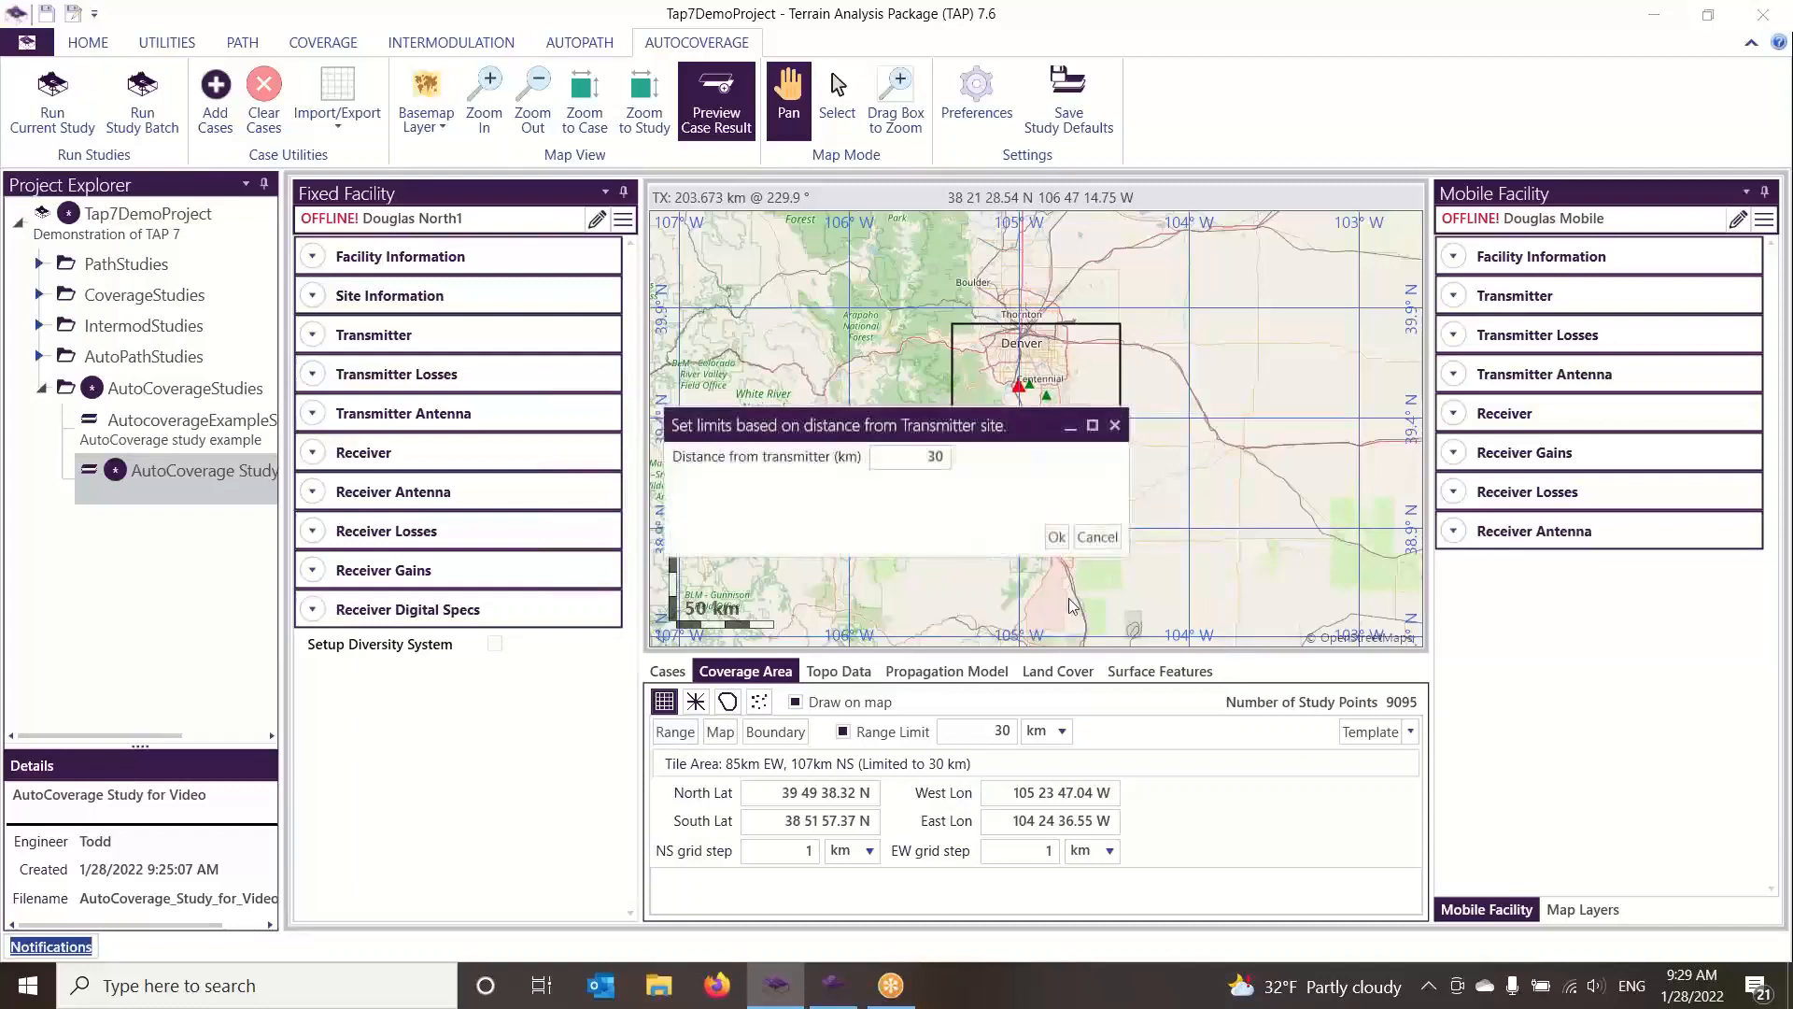
{"action": "left_click", "coordinate": [1058, 539]}
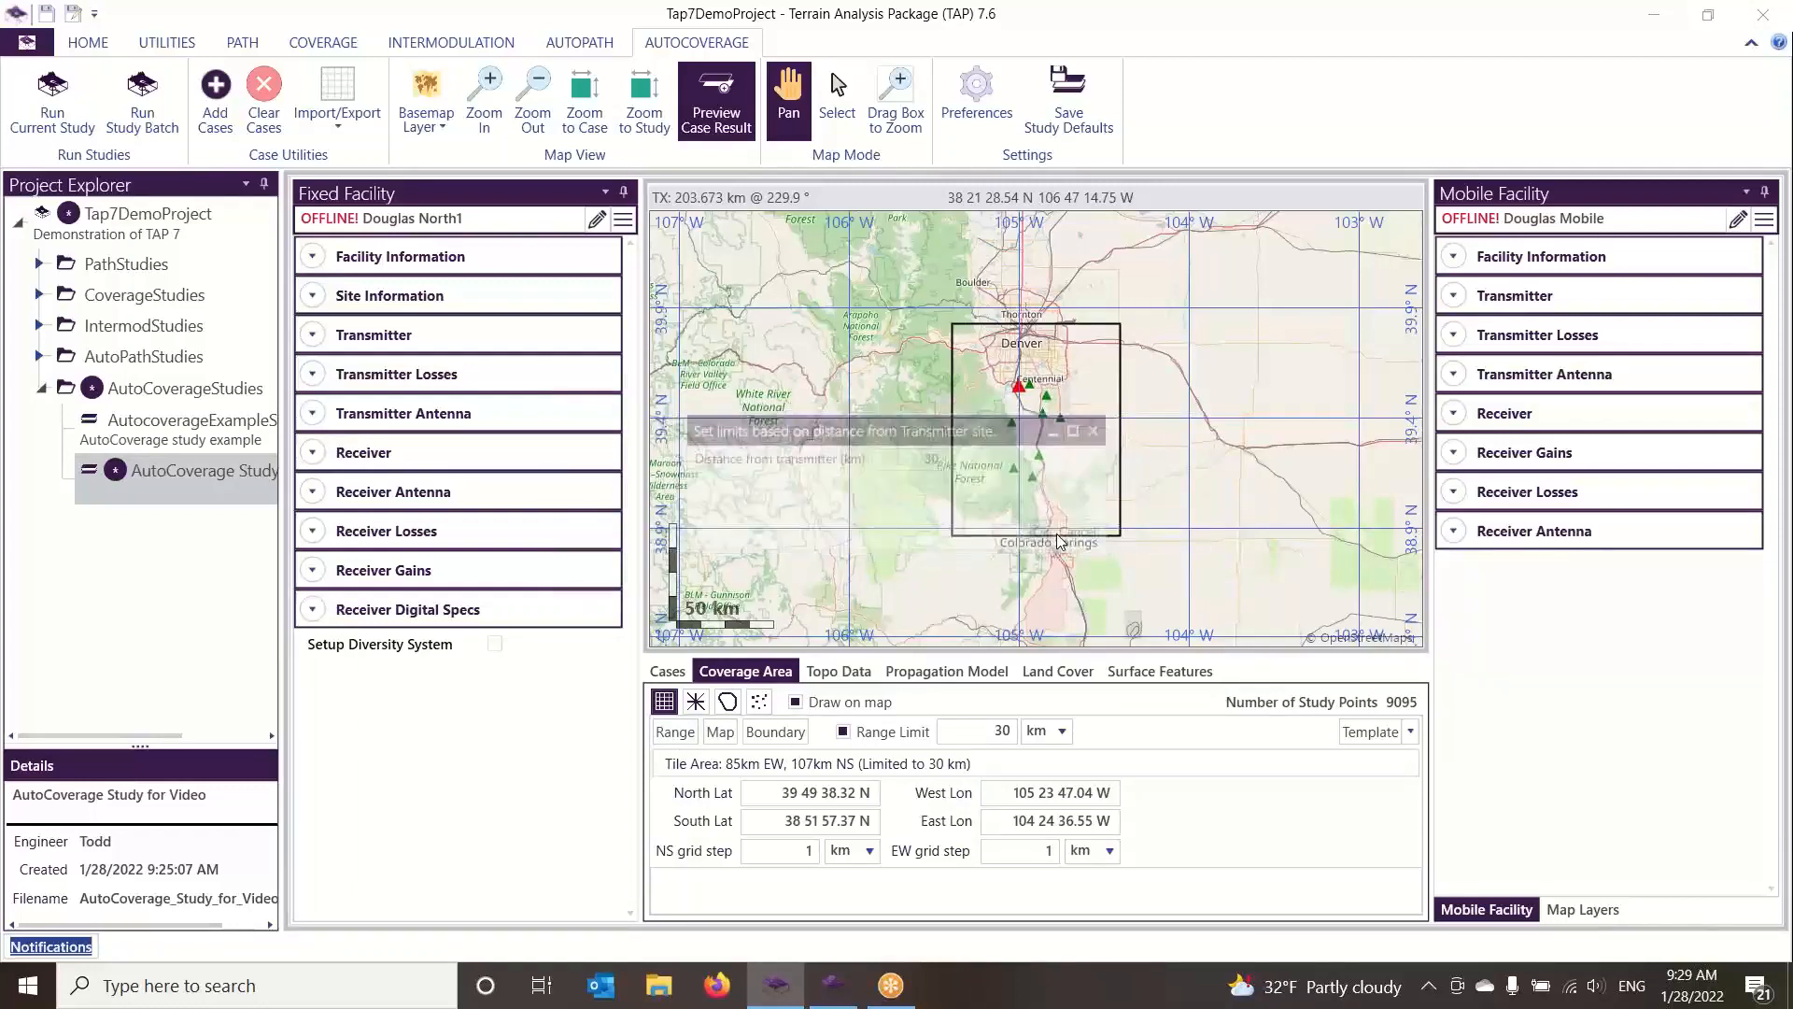
{"action": "left_click", "coordinate": [843, 733]}
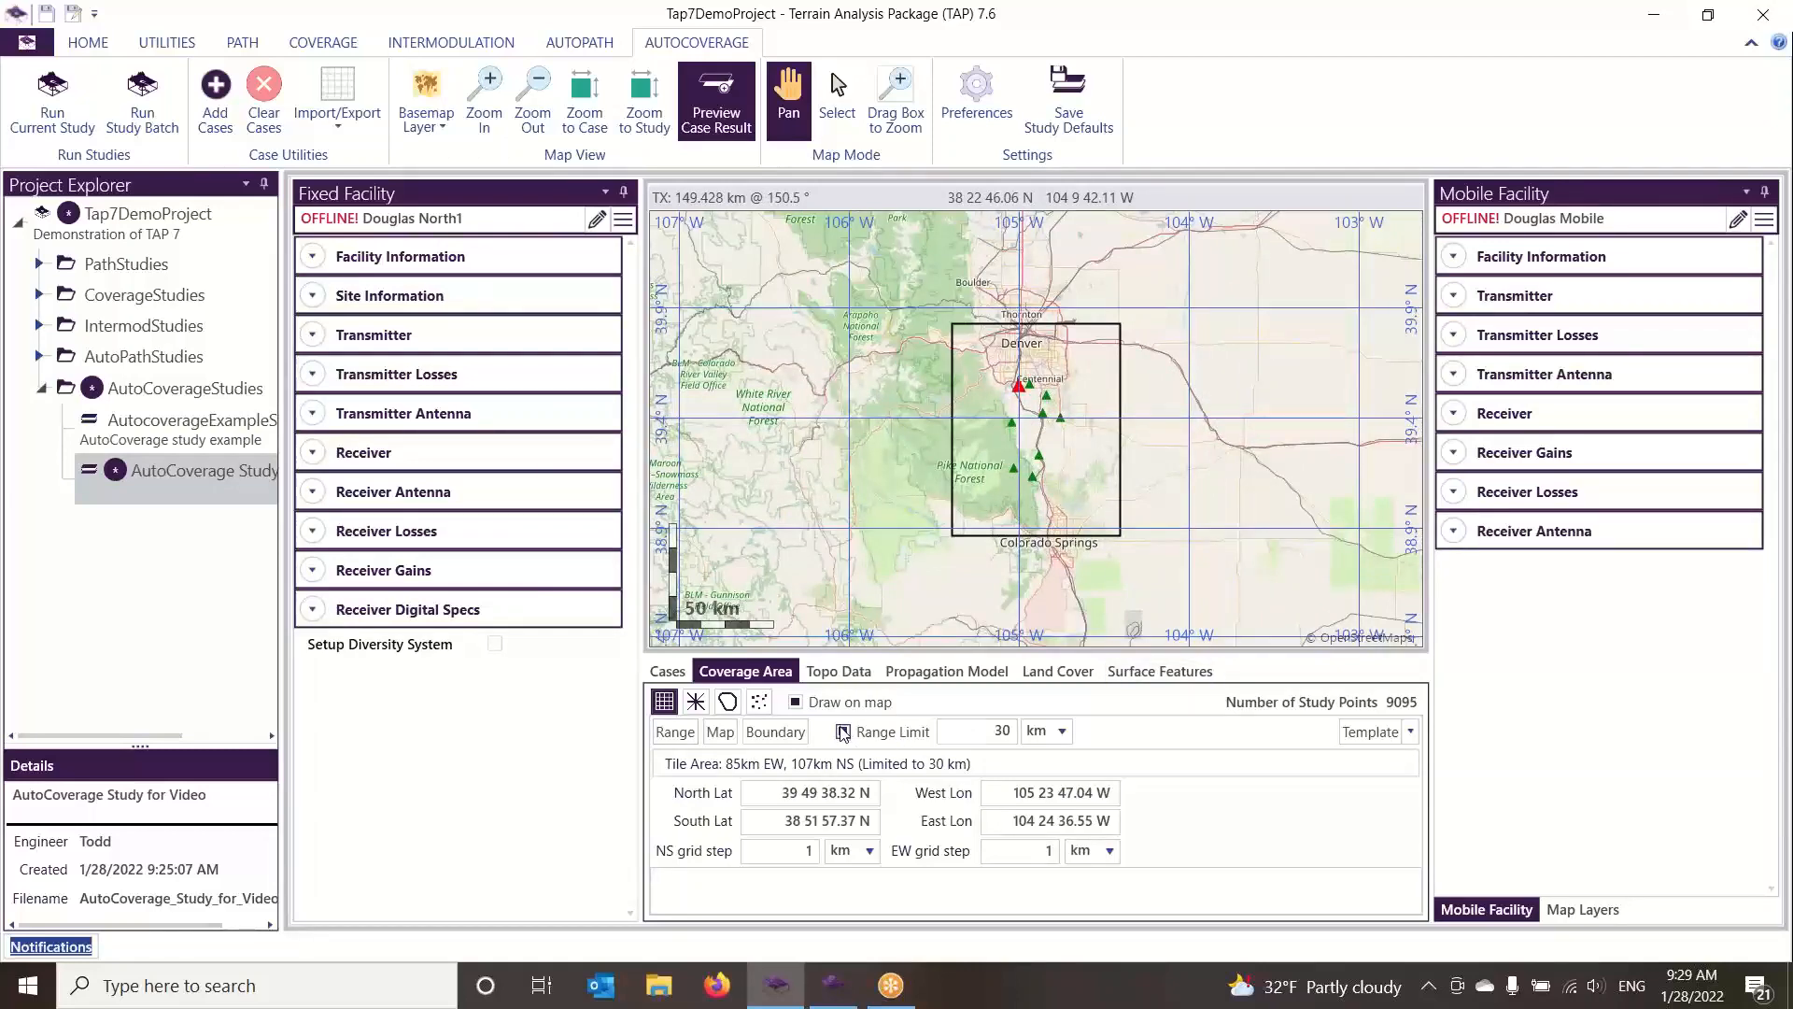
Go through the Douglas North1 to North3 cases to view each transmitter's range limit circle on the map
{"action": "left_click", "coordinate": [666, 672]}
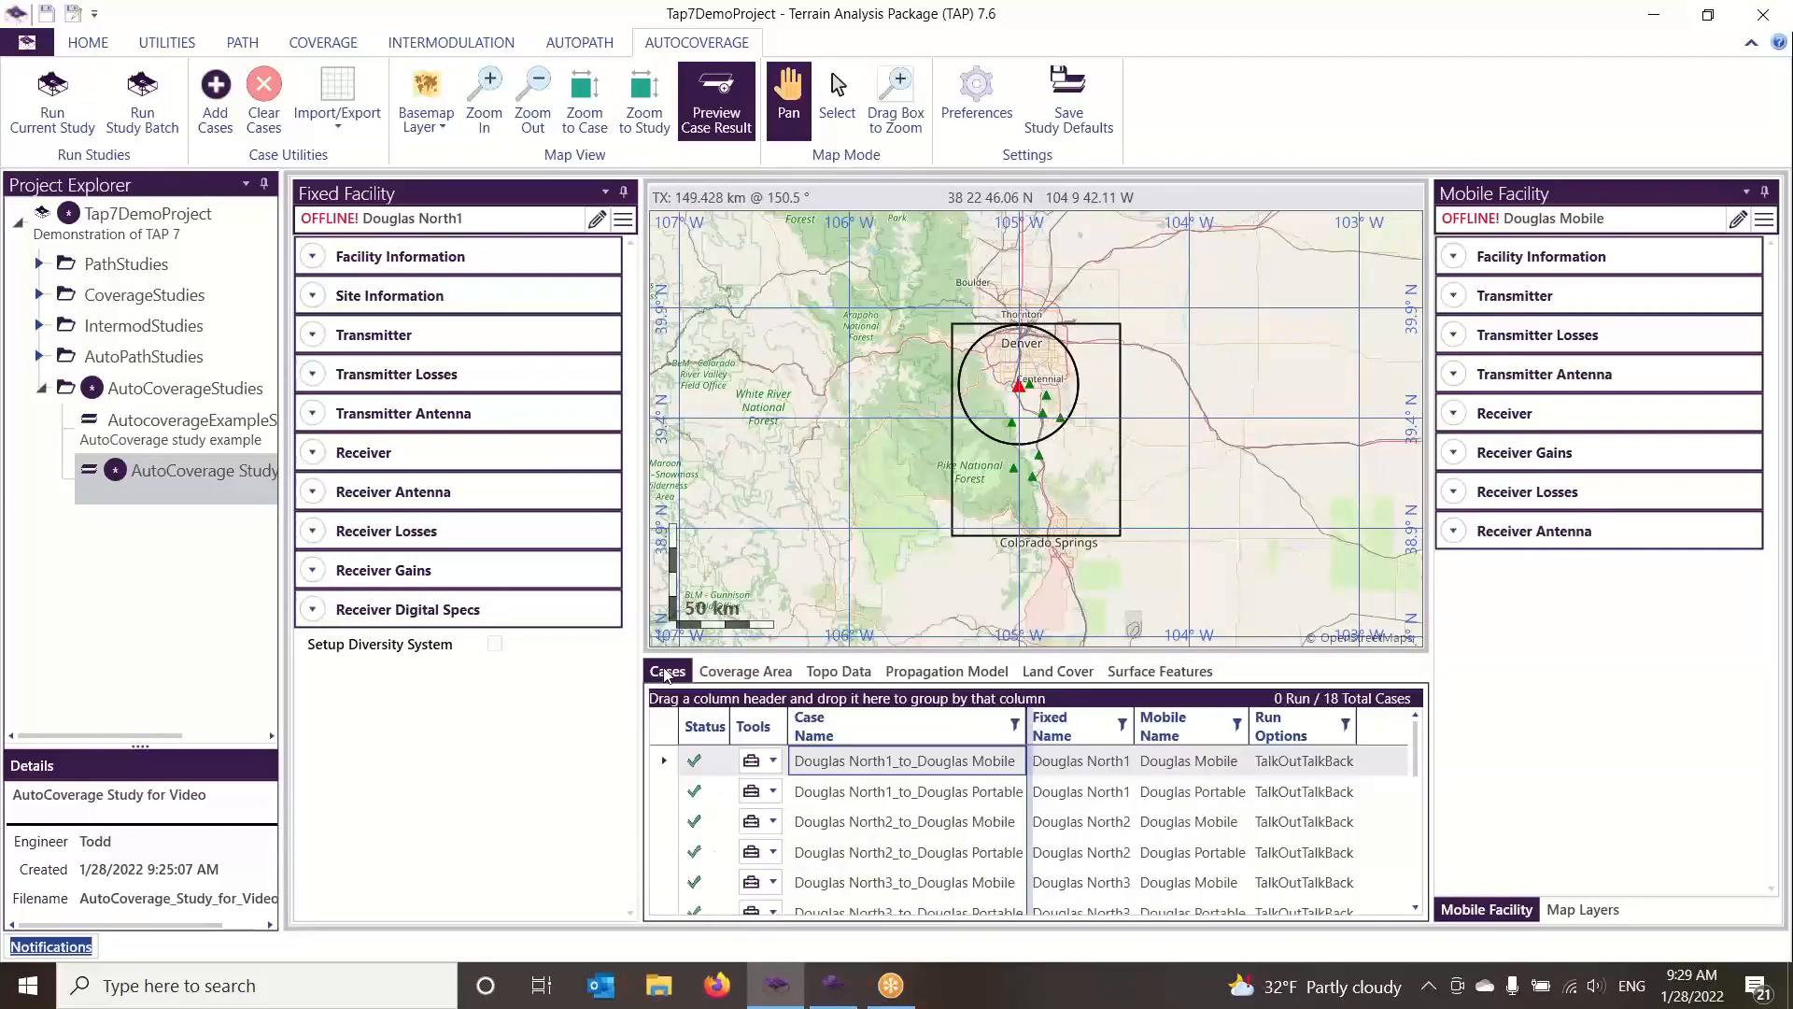
{"action": "left_click", "coordinate": [839, 764]}
{"action": "left_click", "coordinate": [871, 792]}
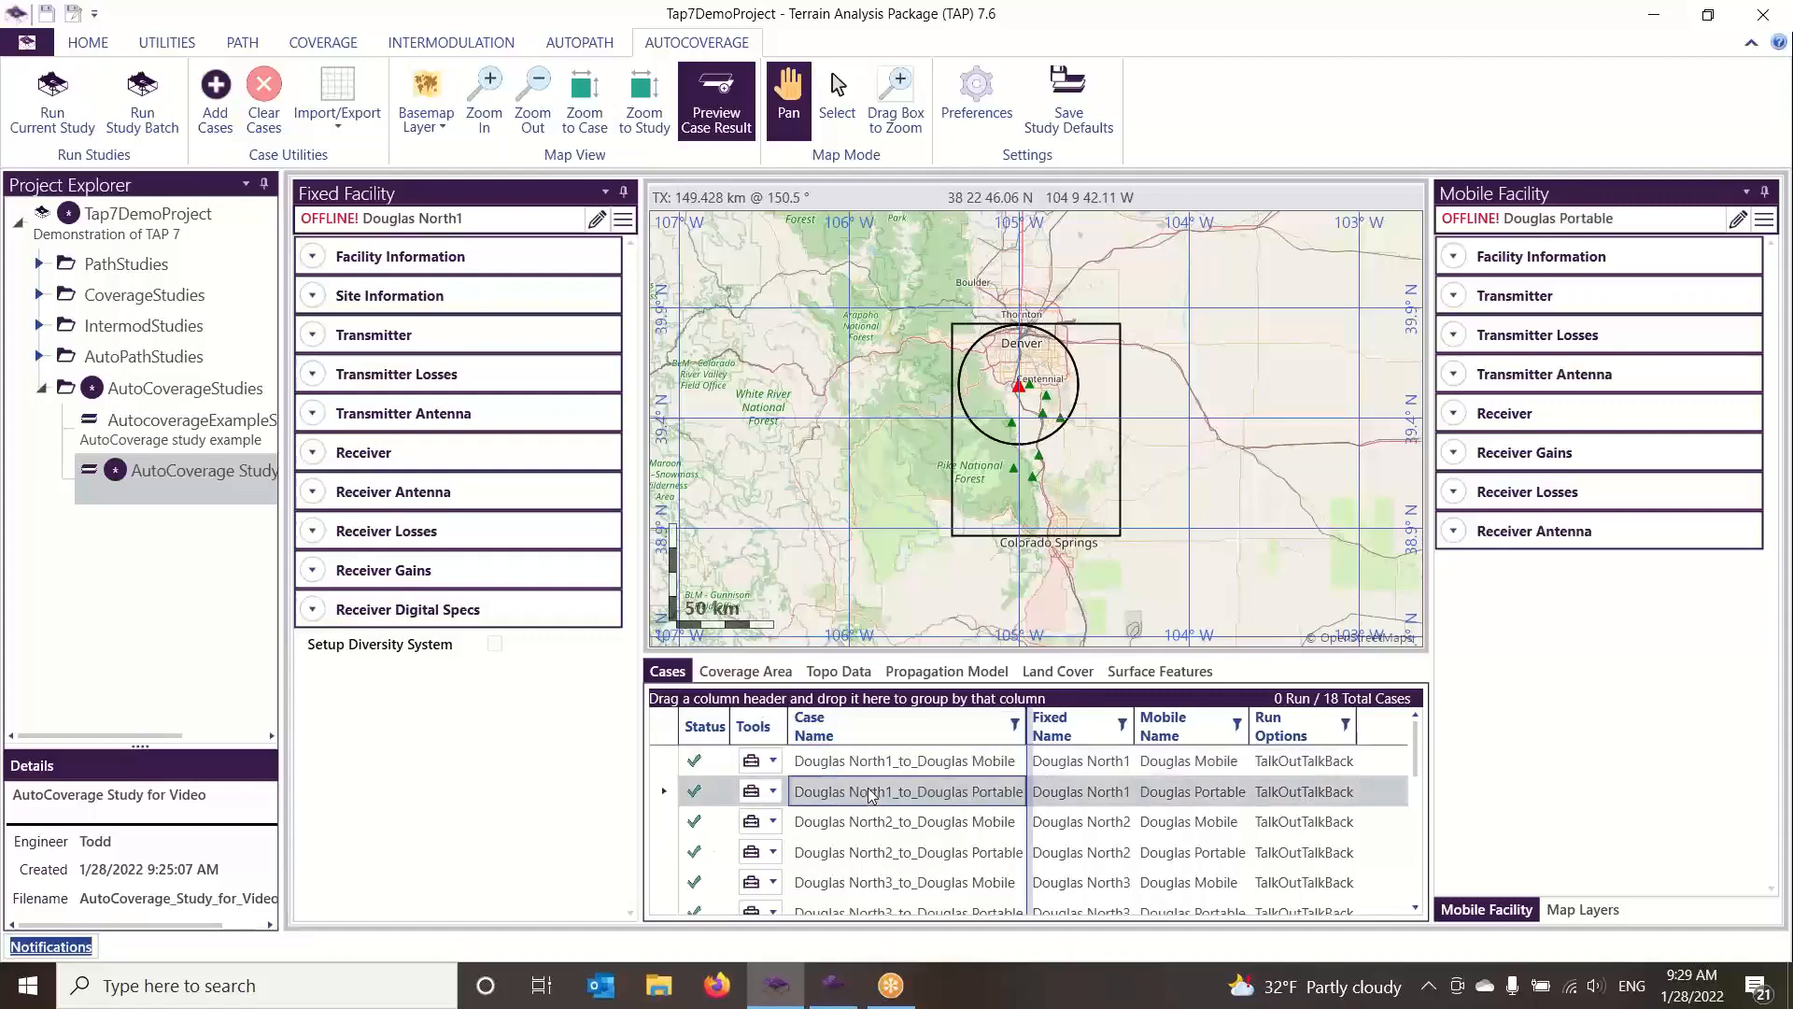
{"action": "left_click", "coordinate": [880, 823]}
{"action": "left_click", "coordinate": [884, 852]}
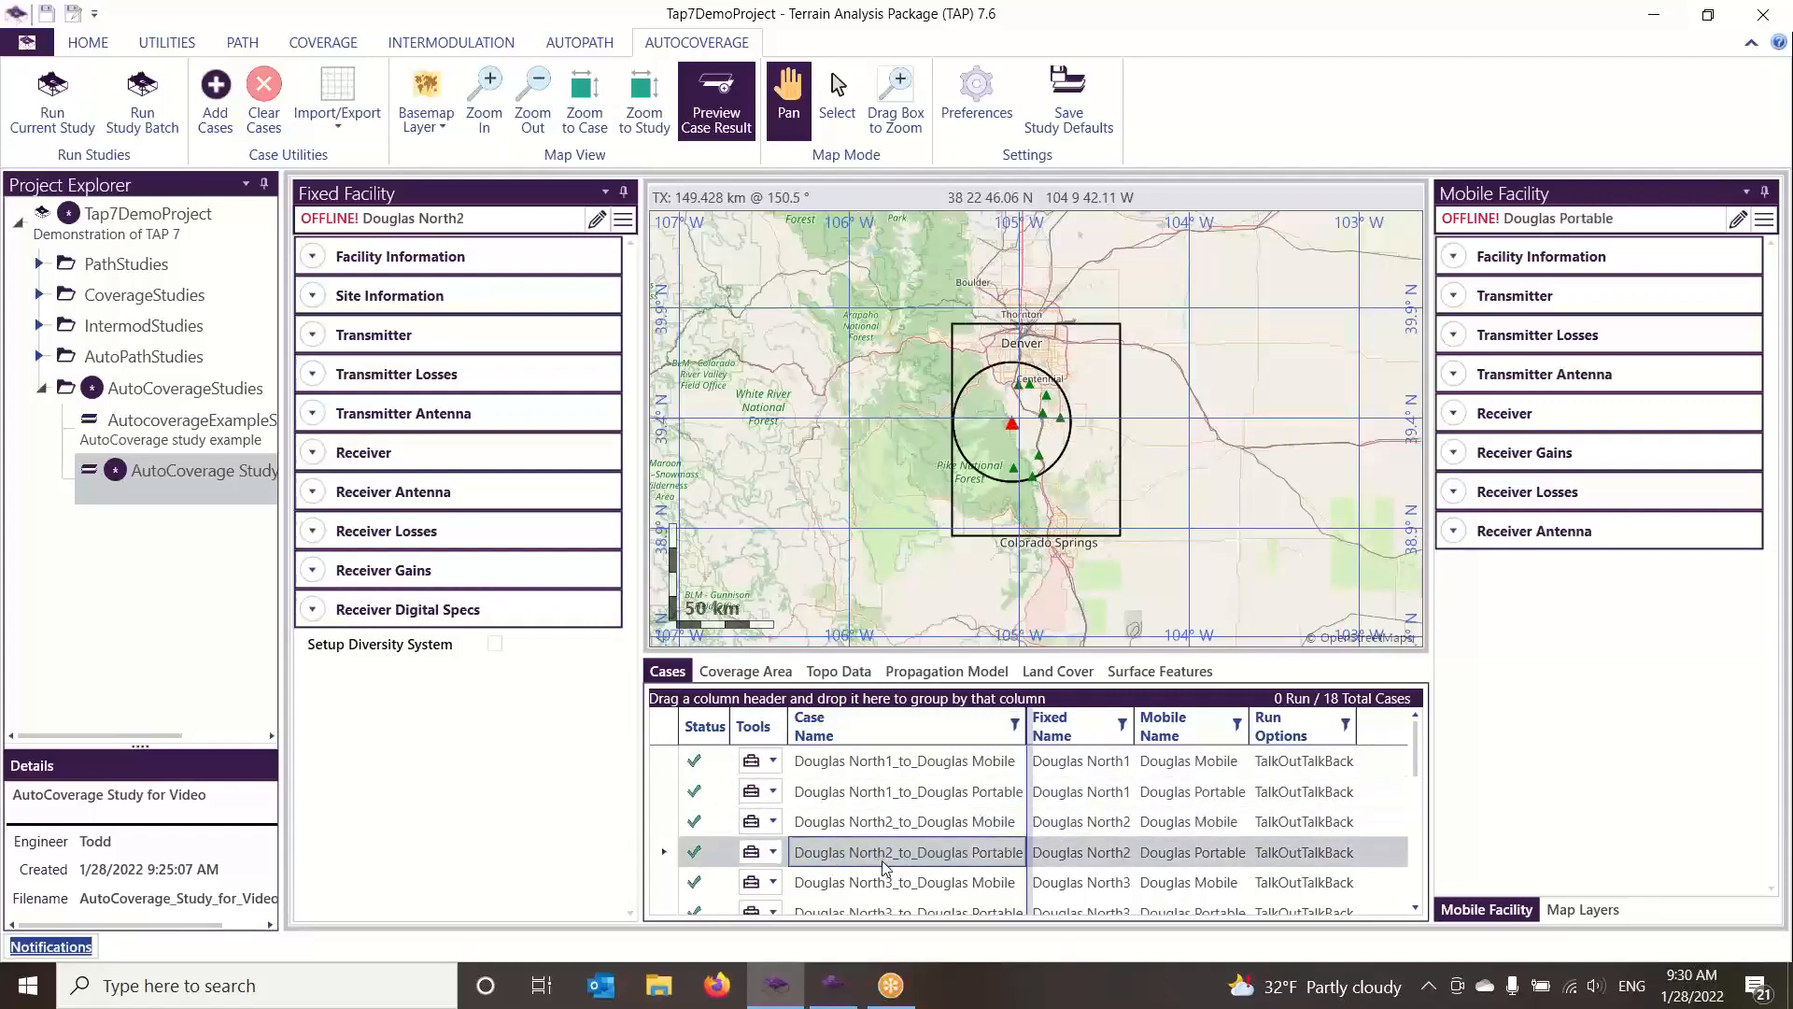
{"action": "left_click", "coordinate": [903, 882]}
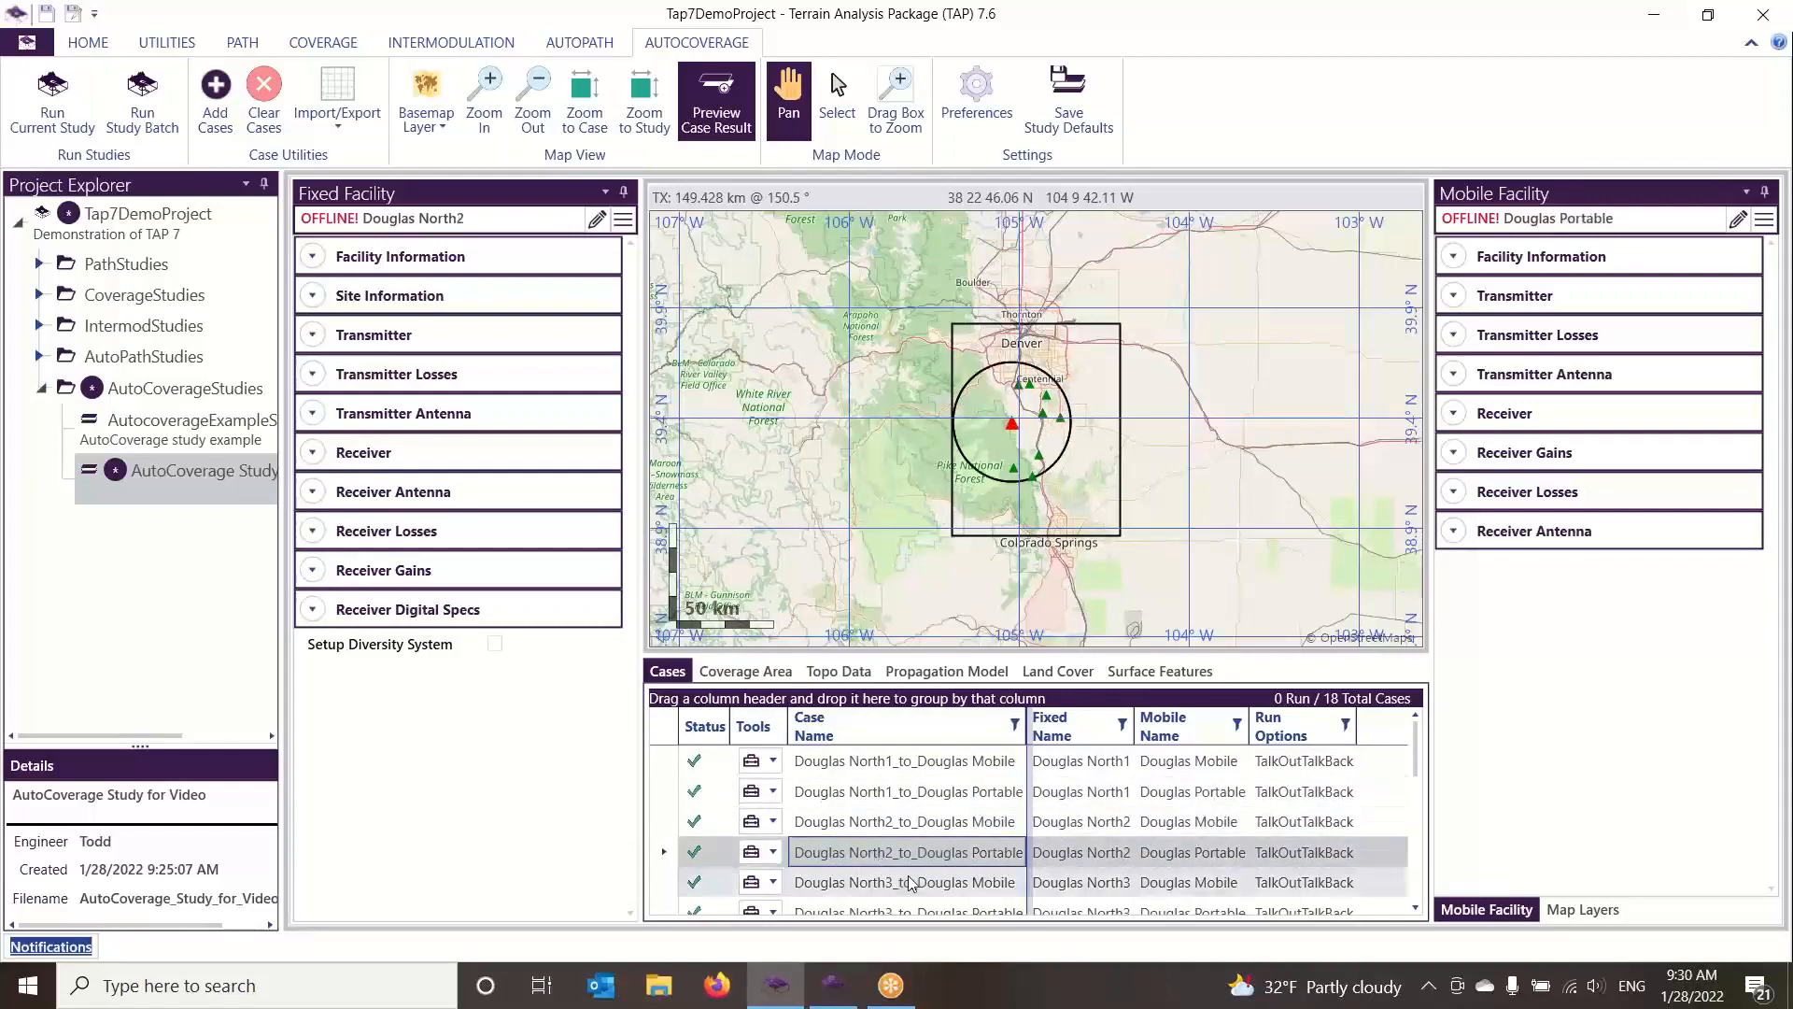
{"action": "left_click", "coordinate": [884, 759]}
Check the coverage area's grid step settings and return to the case list
{"action": "left_click", "coordinate": [748, 670]}
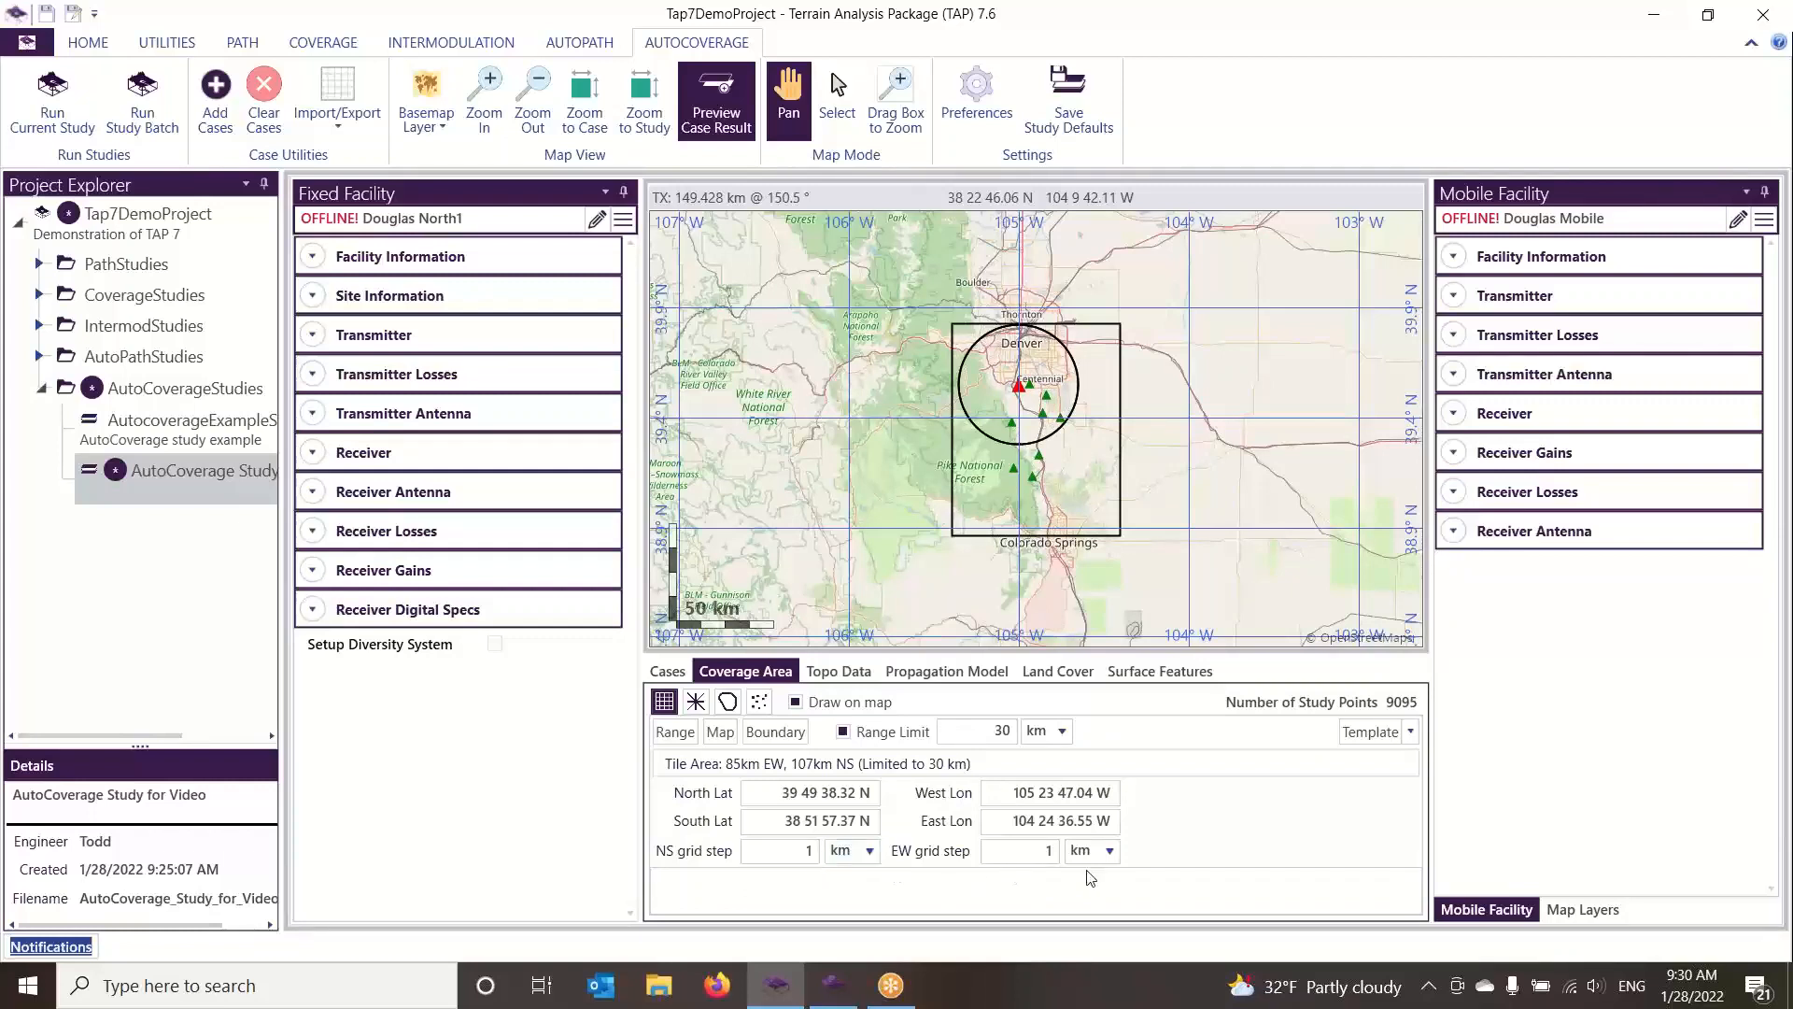
{"action": "left_click", "coordinate": [1061, 861]}
{"action": "left_click", "coordinate": [667, 671]}
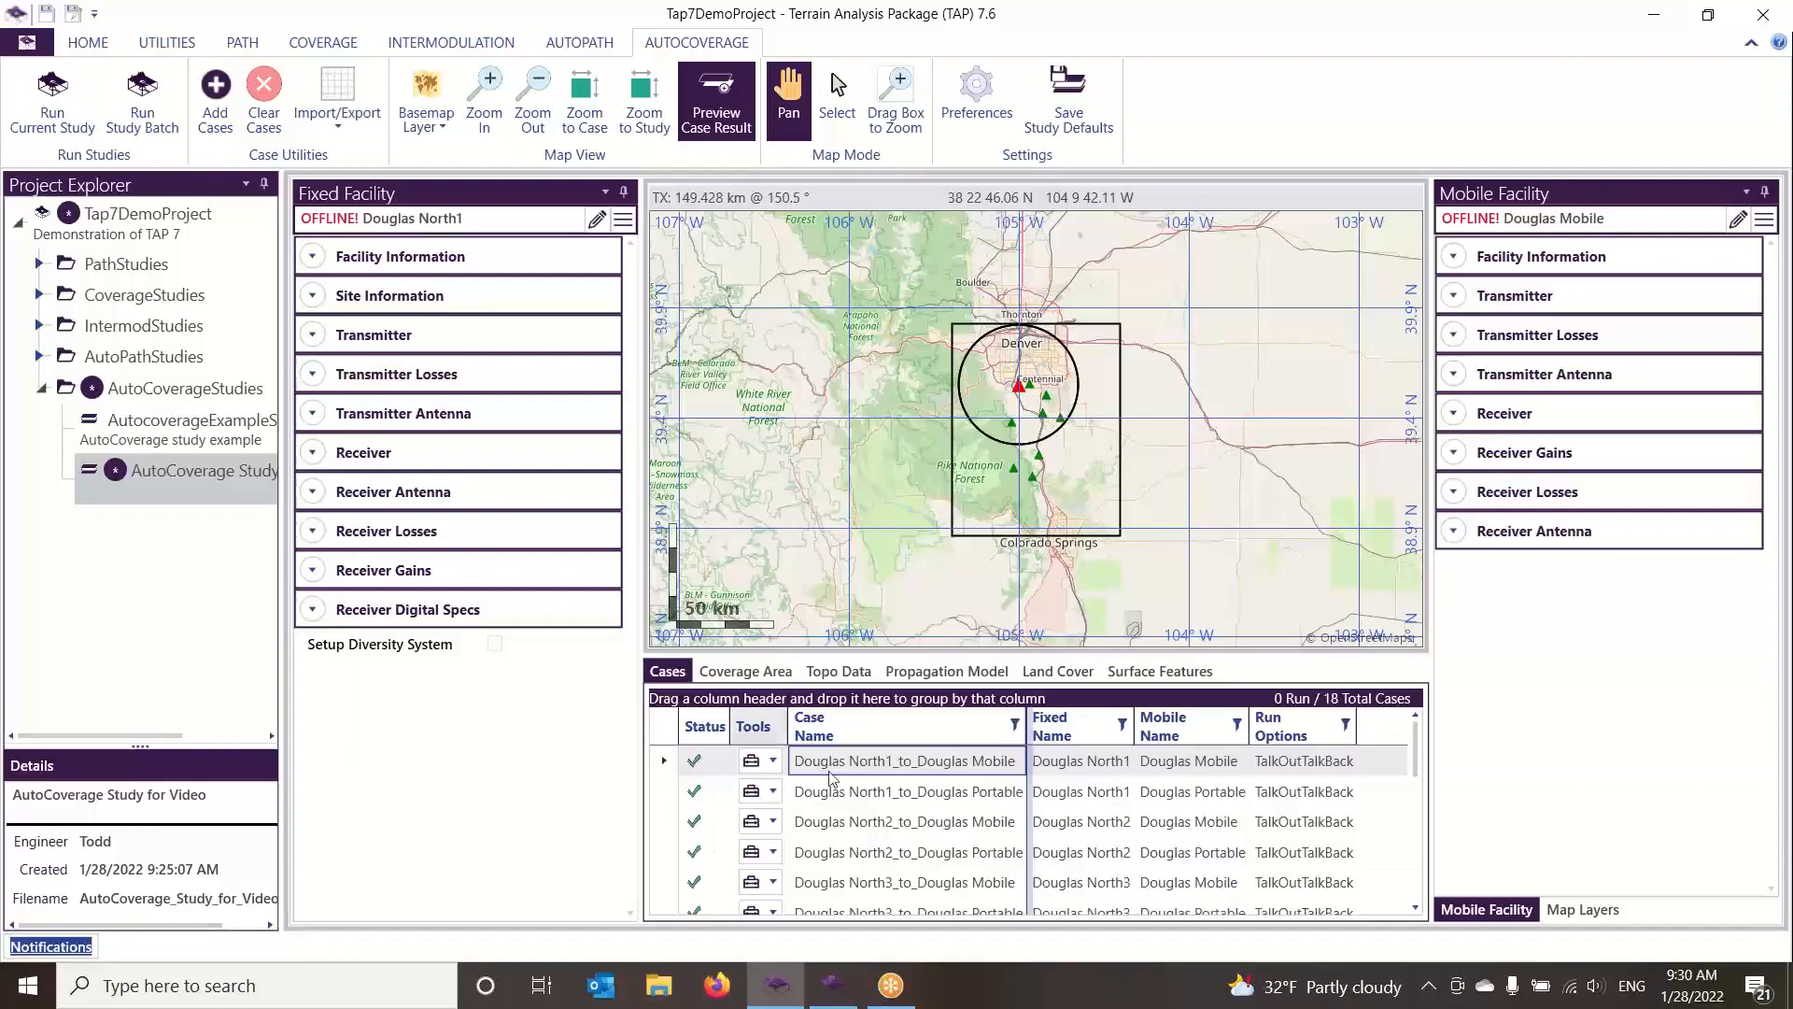
Run only the Douglas North1_to_Douglas Mobile case
{"action": "left_click", "coordinate": [915, 772]}
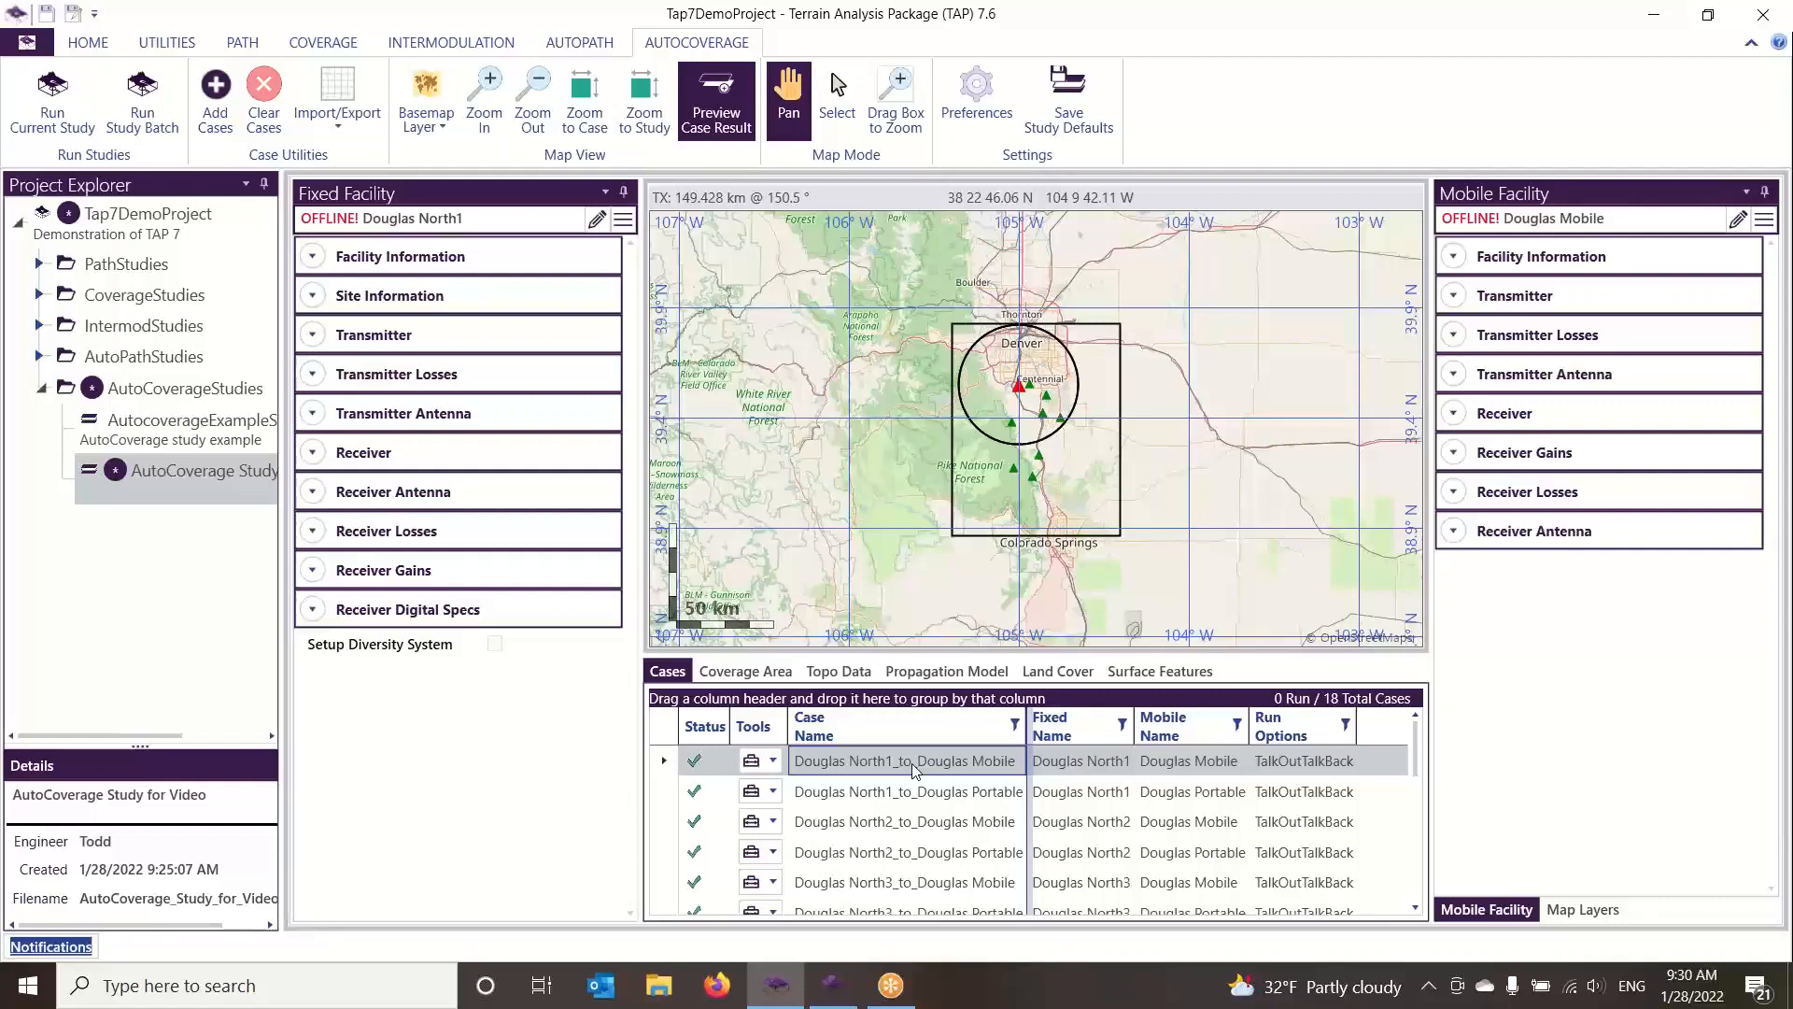
{"action": "left_click", "coordinate": [772, 760]}
{"action": "left_click", "coordinate": [790, 790]}
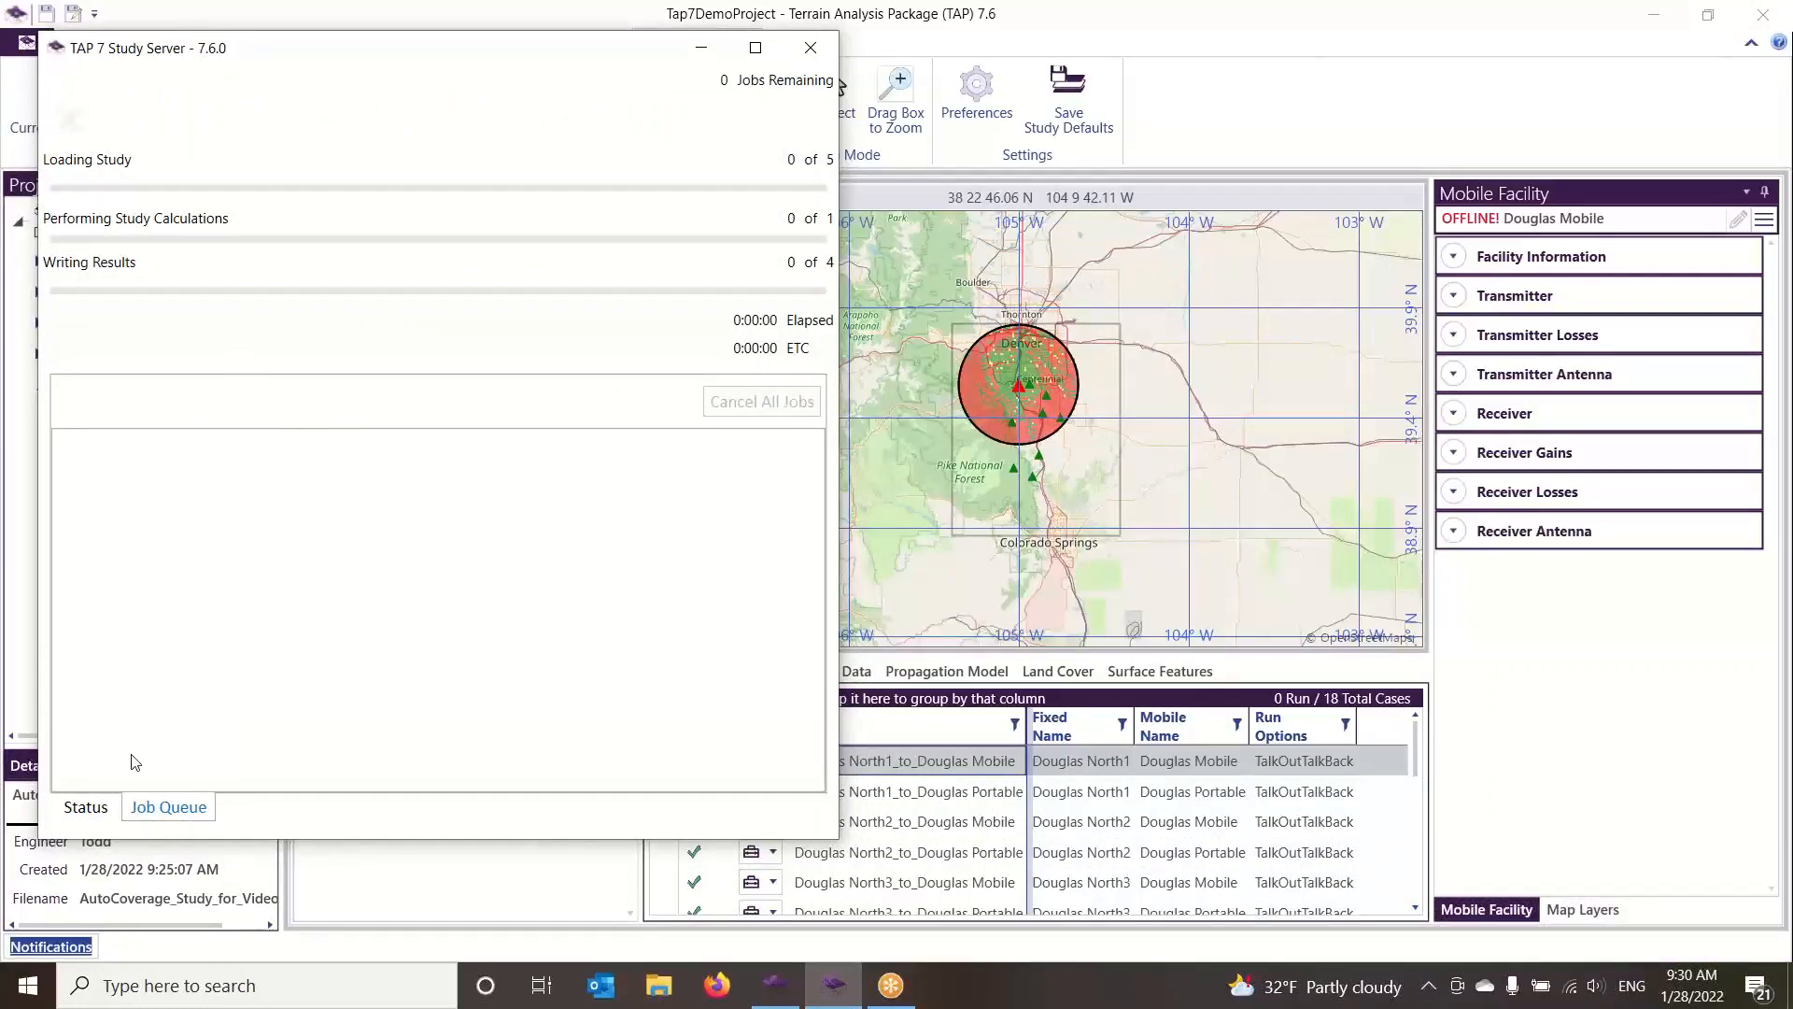
Read through the Study Server's status log and clear its messages
{"action": "left_click", "coordinate": [90, 806]}
{"action": "scroll", "coordinate": [524, 521], "scroll_direction": "down", "scroll_amount": 2}
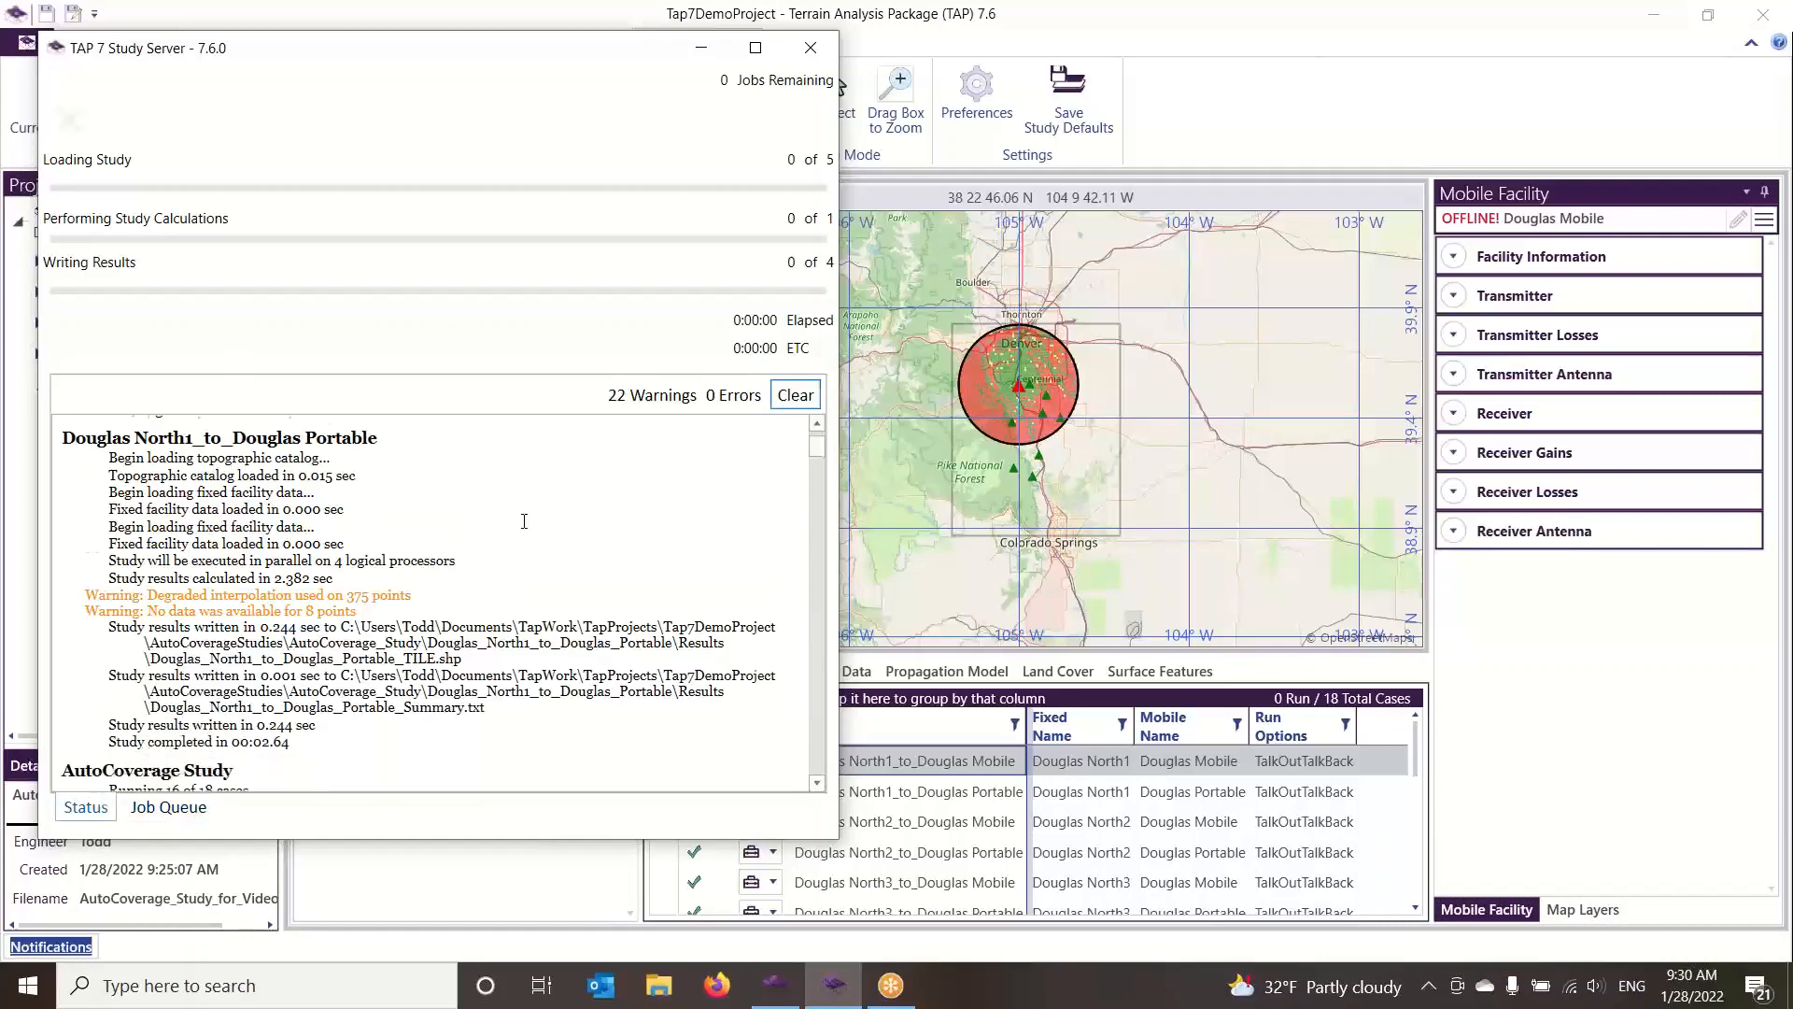
{"action": "scroll", "coordinate": [524, 522], "scroll_direction": "down", "scroll_amount": 3}
{"action": "left_click", "coordinate": [795, 395]}
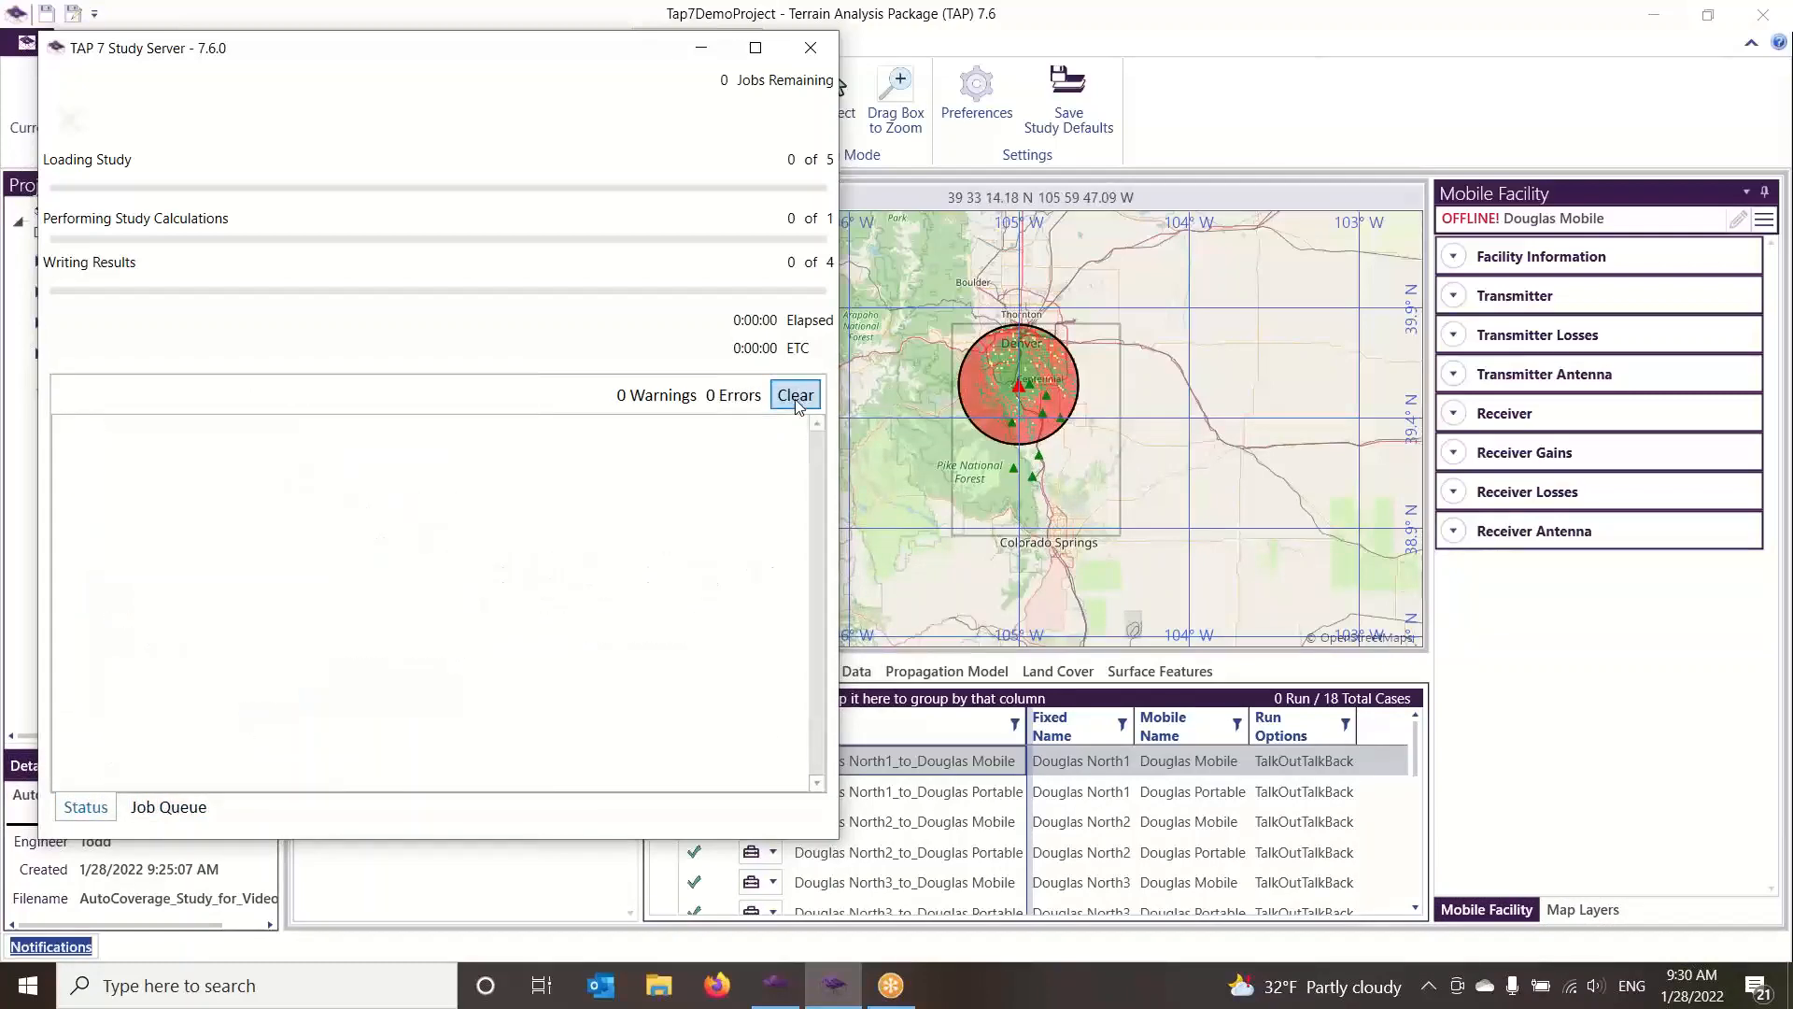
Return to the TAP main window and examine the Douglas North1_to_Douglas Mobile coverage result on the map
{"action": "left_click", "coordinate": [1162, 103]}
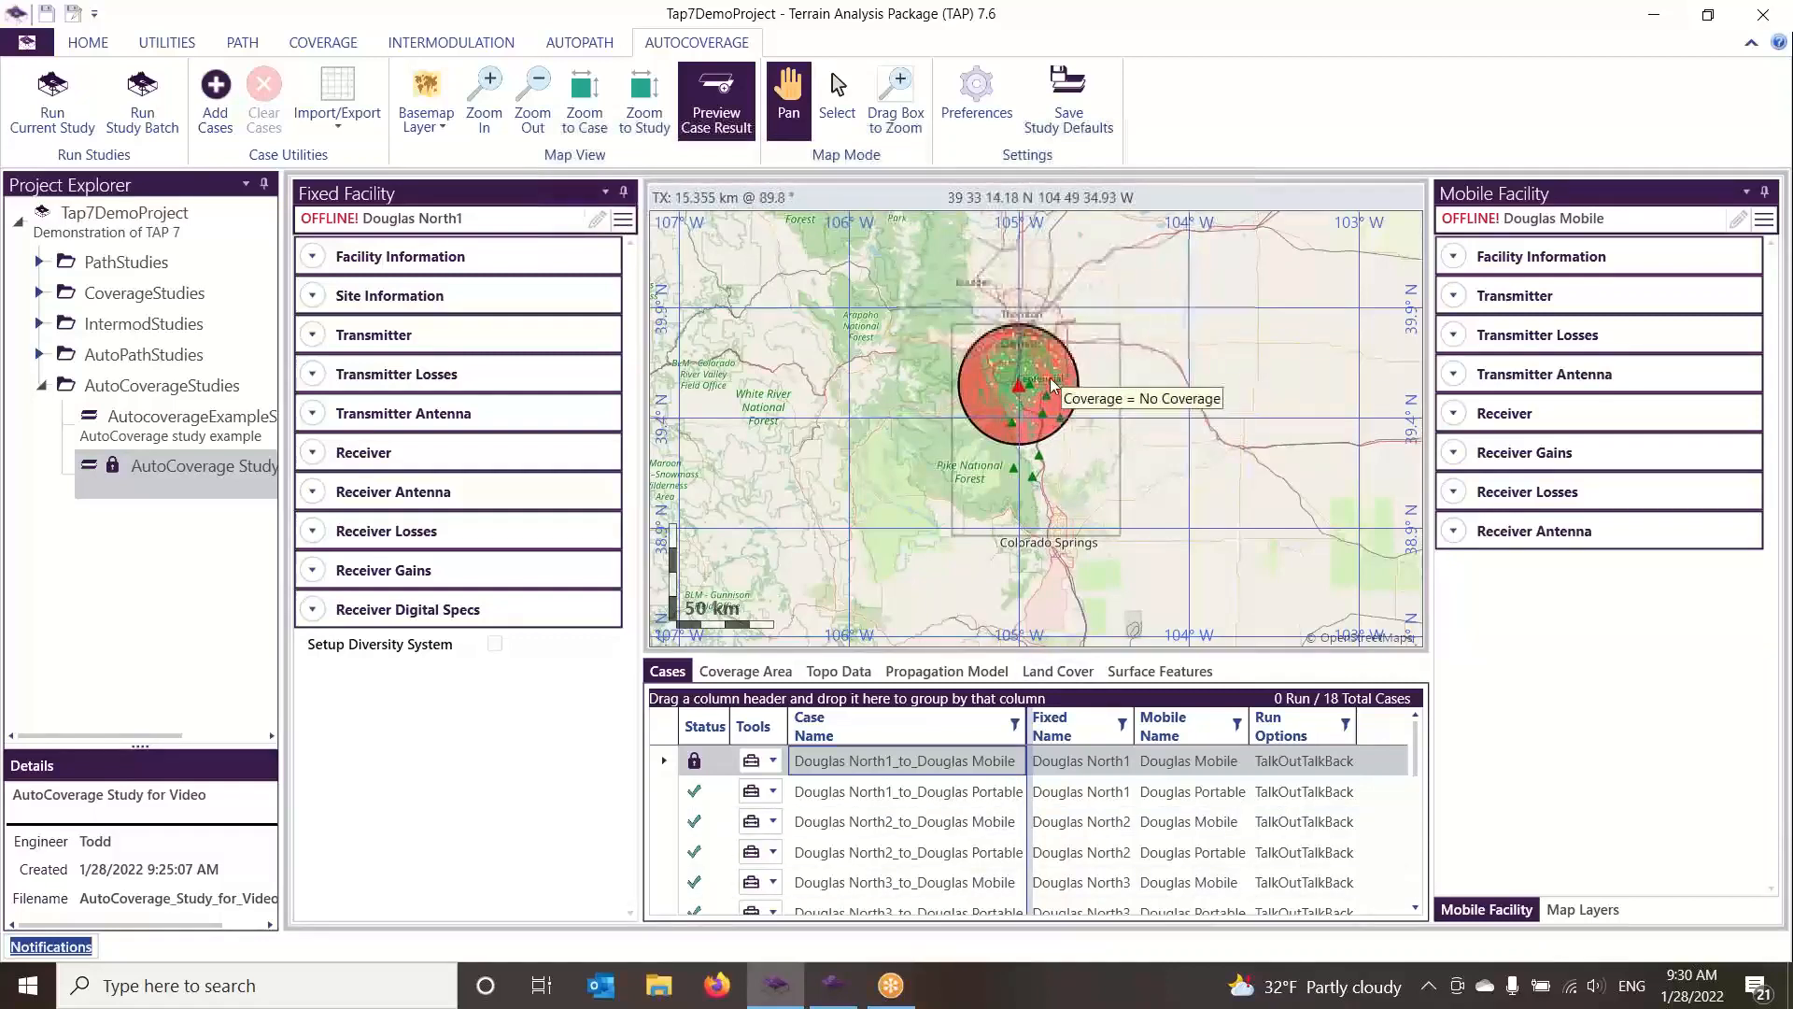
{"action": "scroll", "coordinate": [1033, 389], "scroll_direction": "up", "scroll_amount": 1}
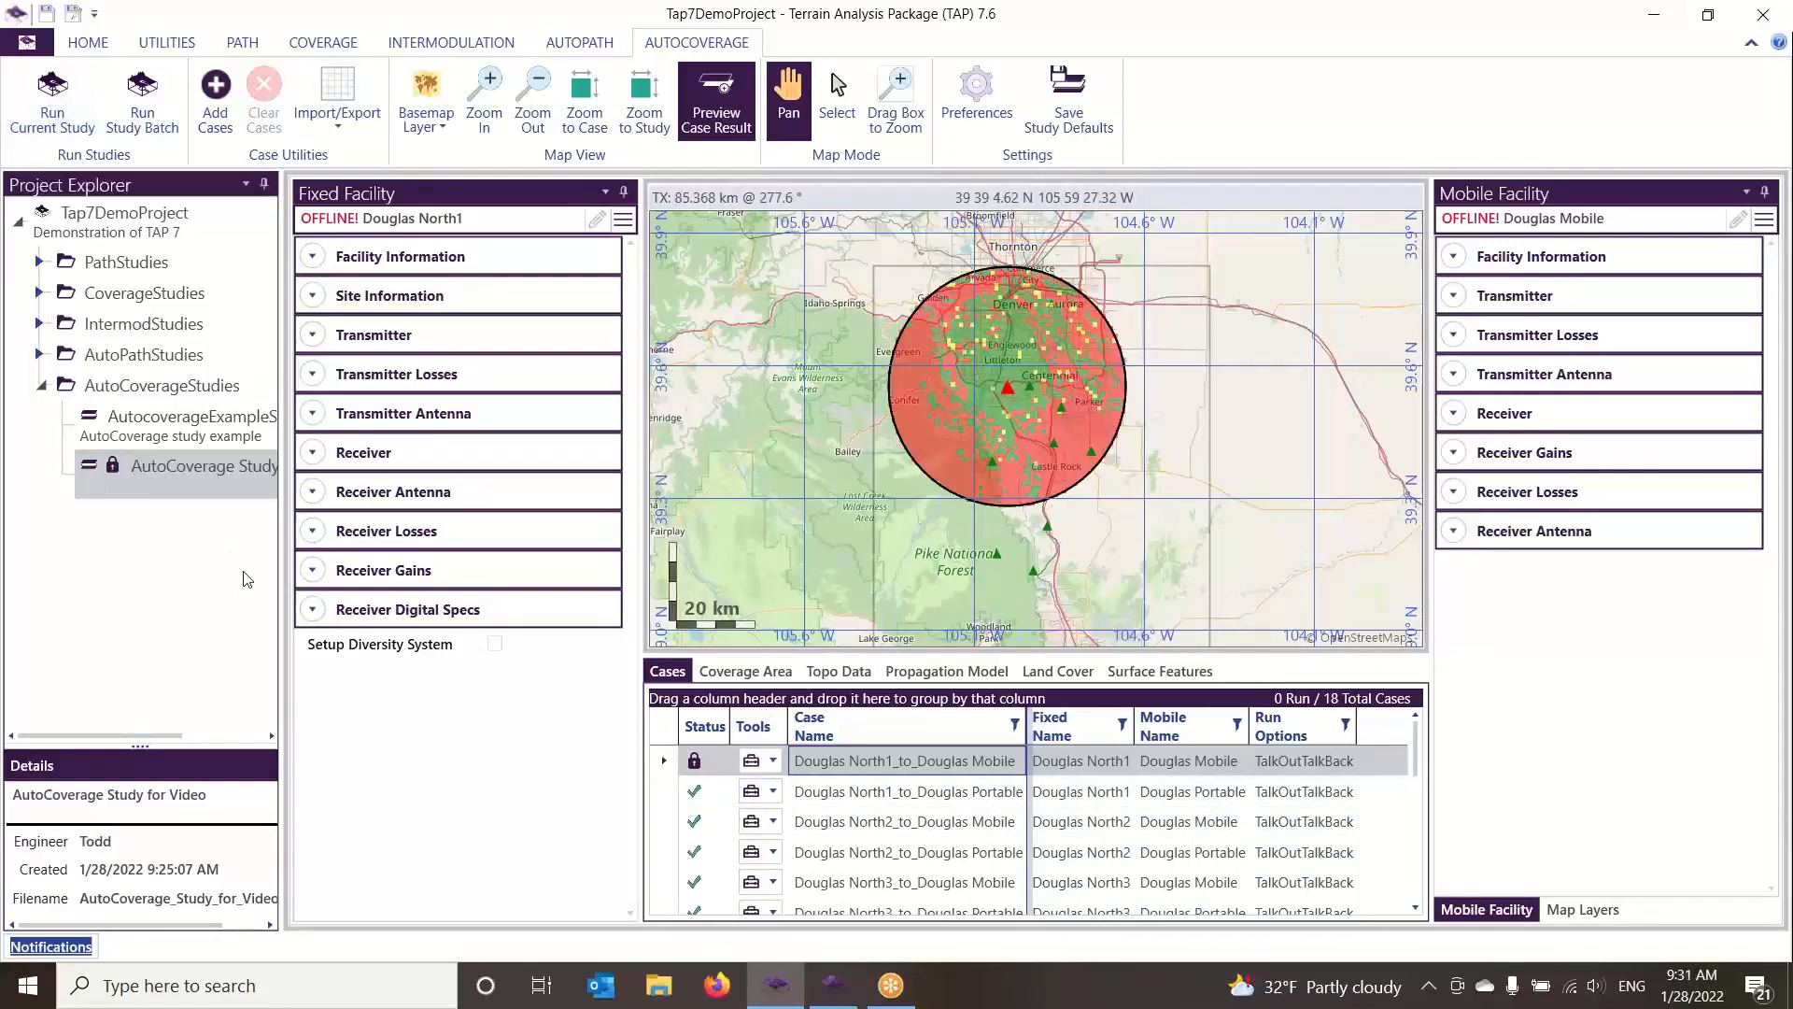
Run the current AutoCoverage study and check its progress and job queue in the Study Server
{"action": "right_click", "coordinate": [212, 470]}
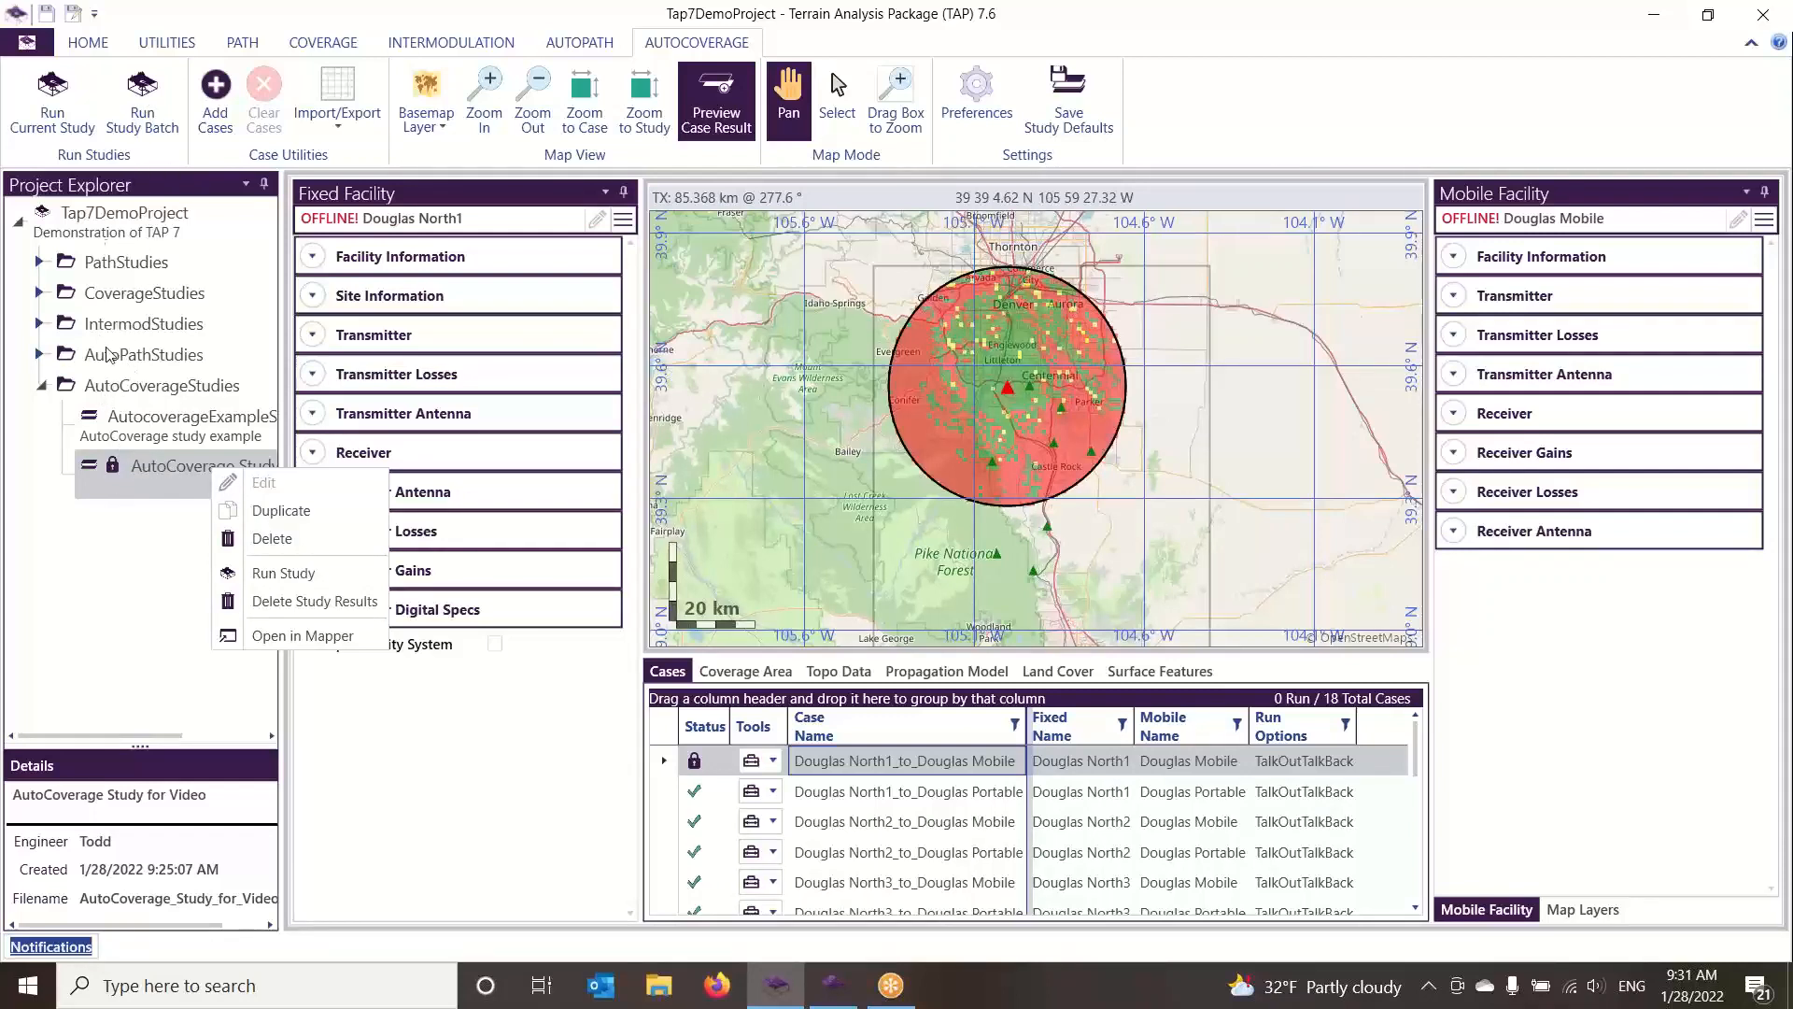
{"action": "left_click", "coordinate": [58, 110]}
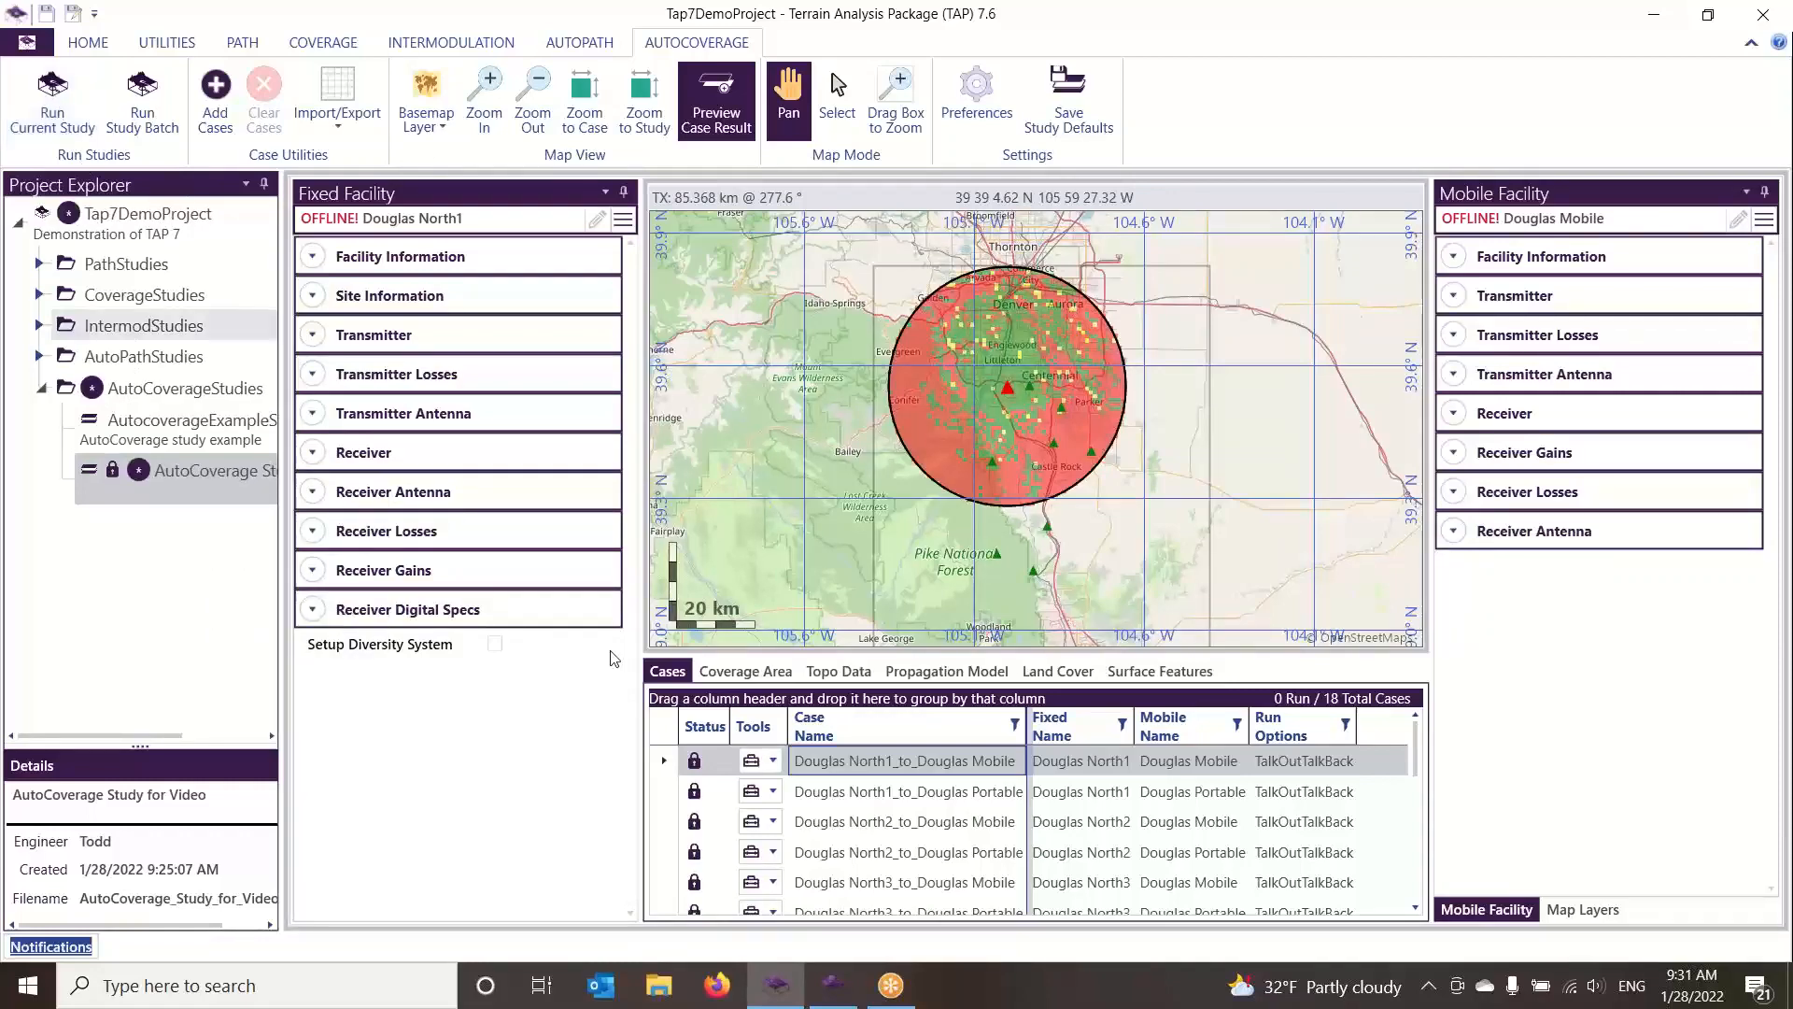
{"action": "left_click", "coordinate": [836, 992]}
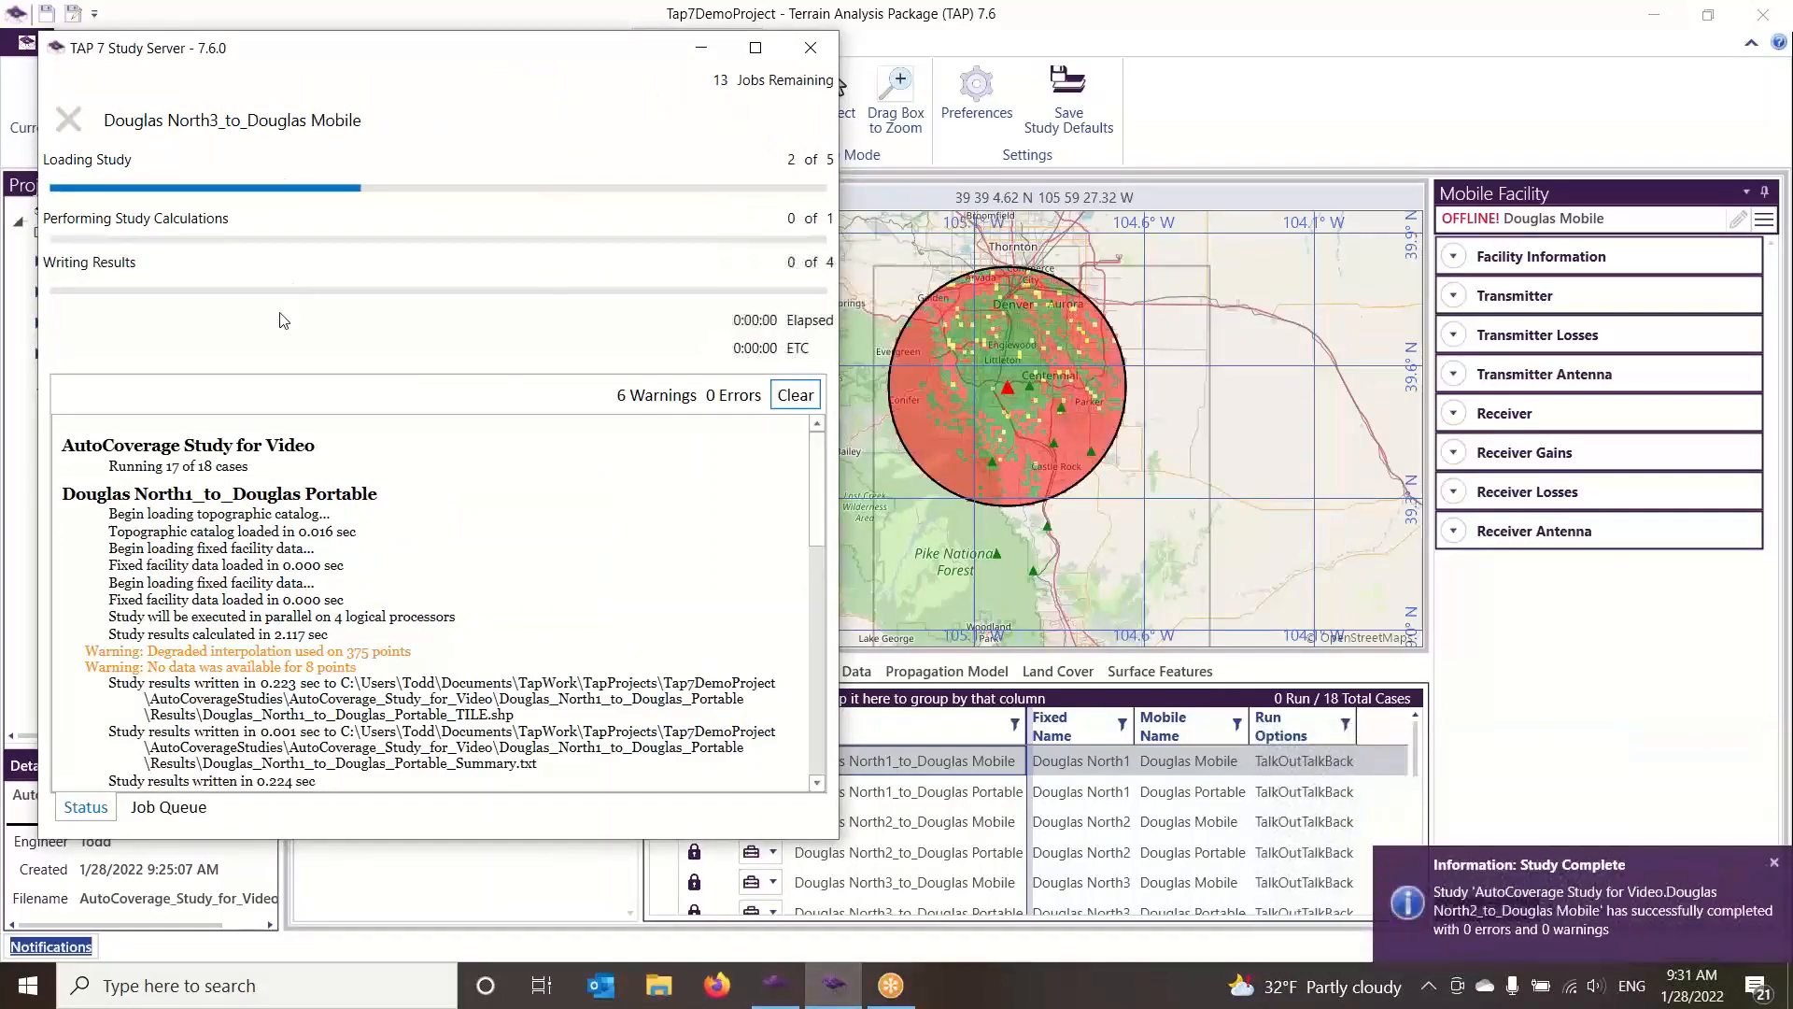
{"action": "left_click", "coordinate": [190, 815]}
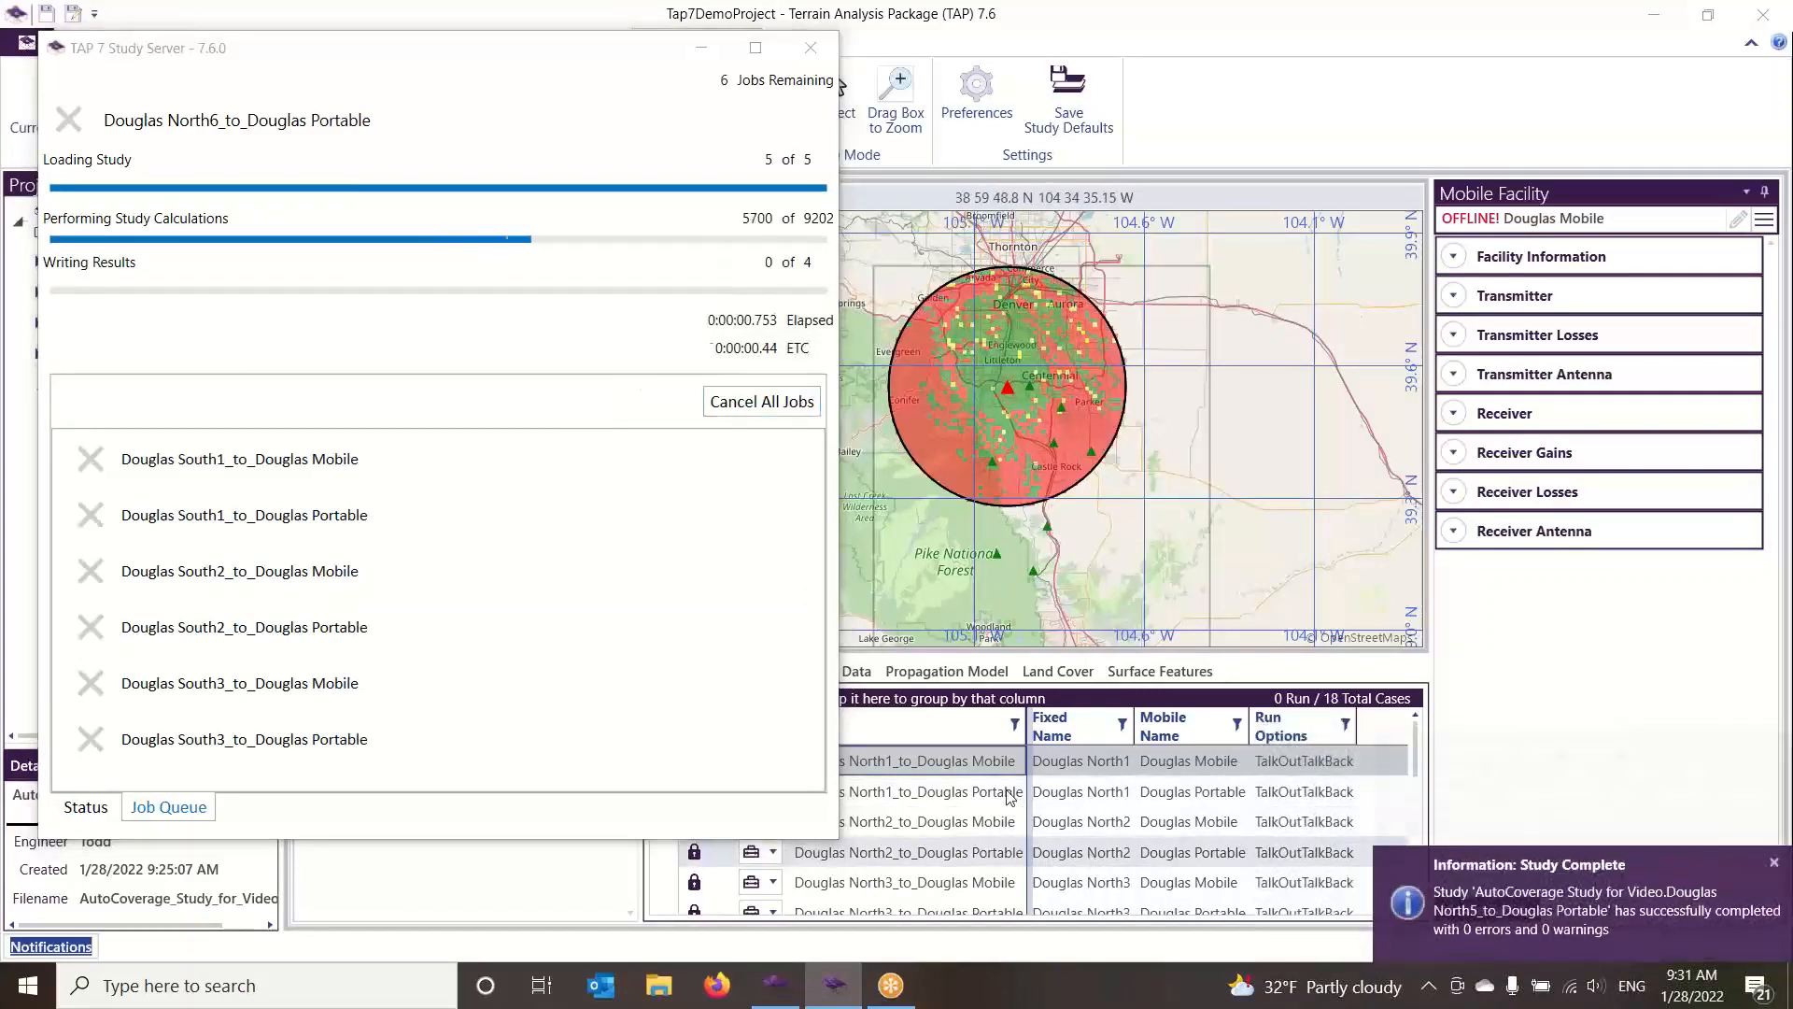
Preview the Douglas North2 mobile and portable and Douglas North3 mobile coverage results, and check the Study Server's job queue
{"action": "left_click", "coordinate": [1007, 821]}
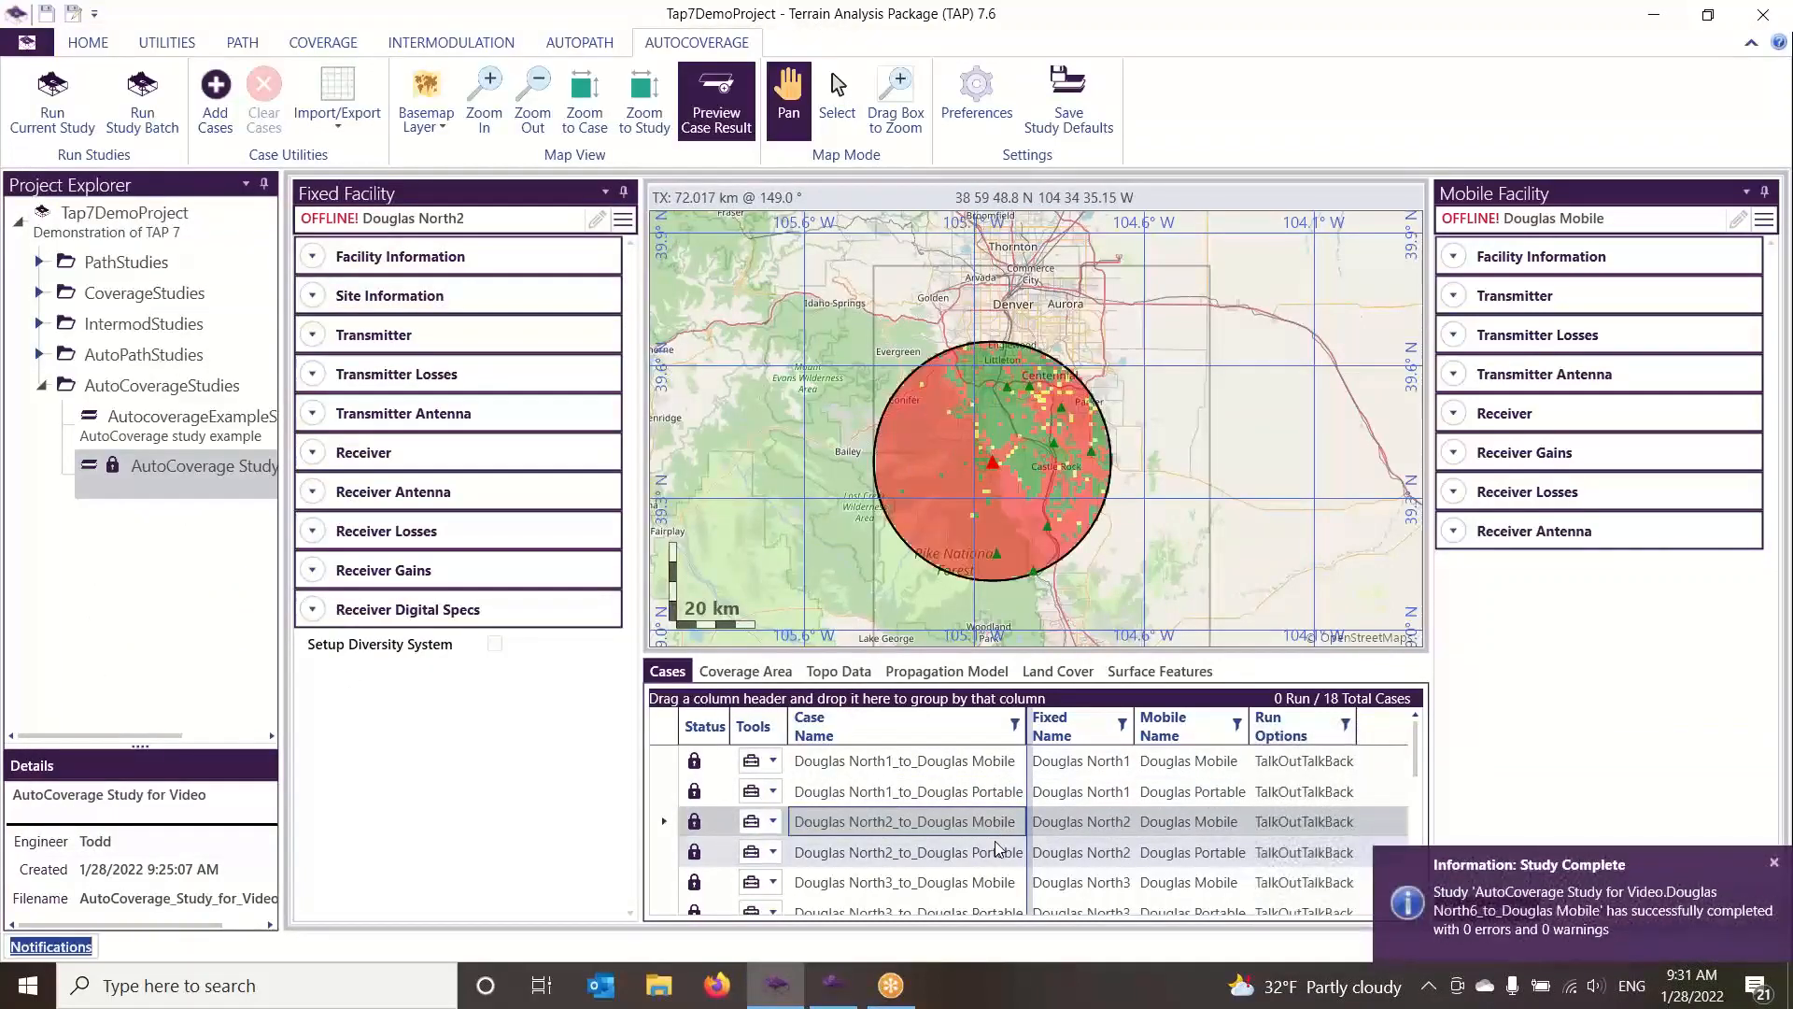
{"action": "left_click", "coordinate": [995, 853]}
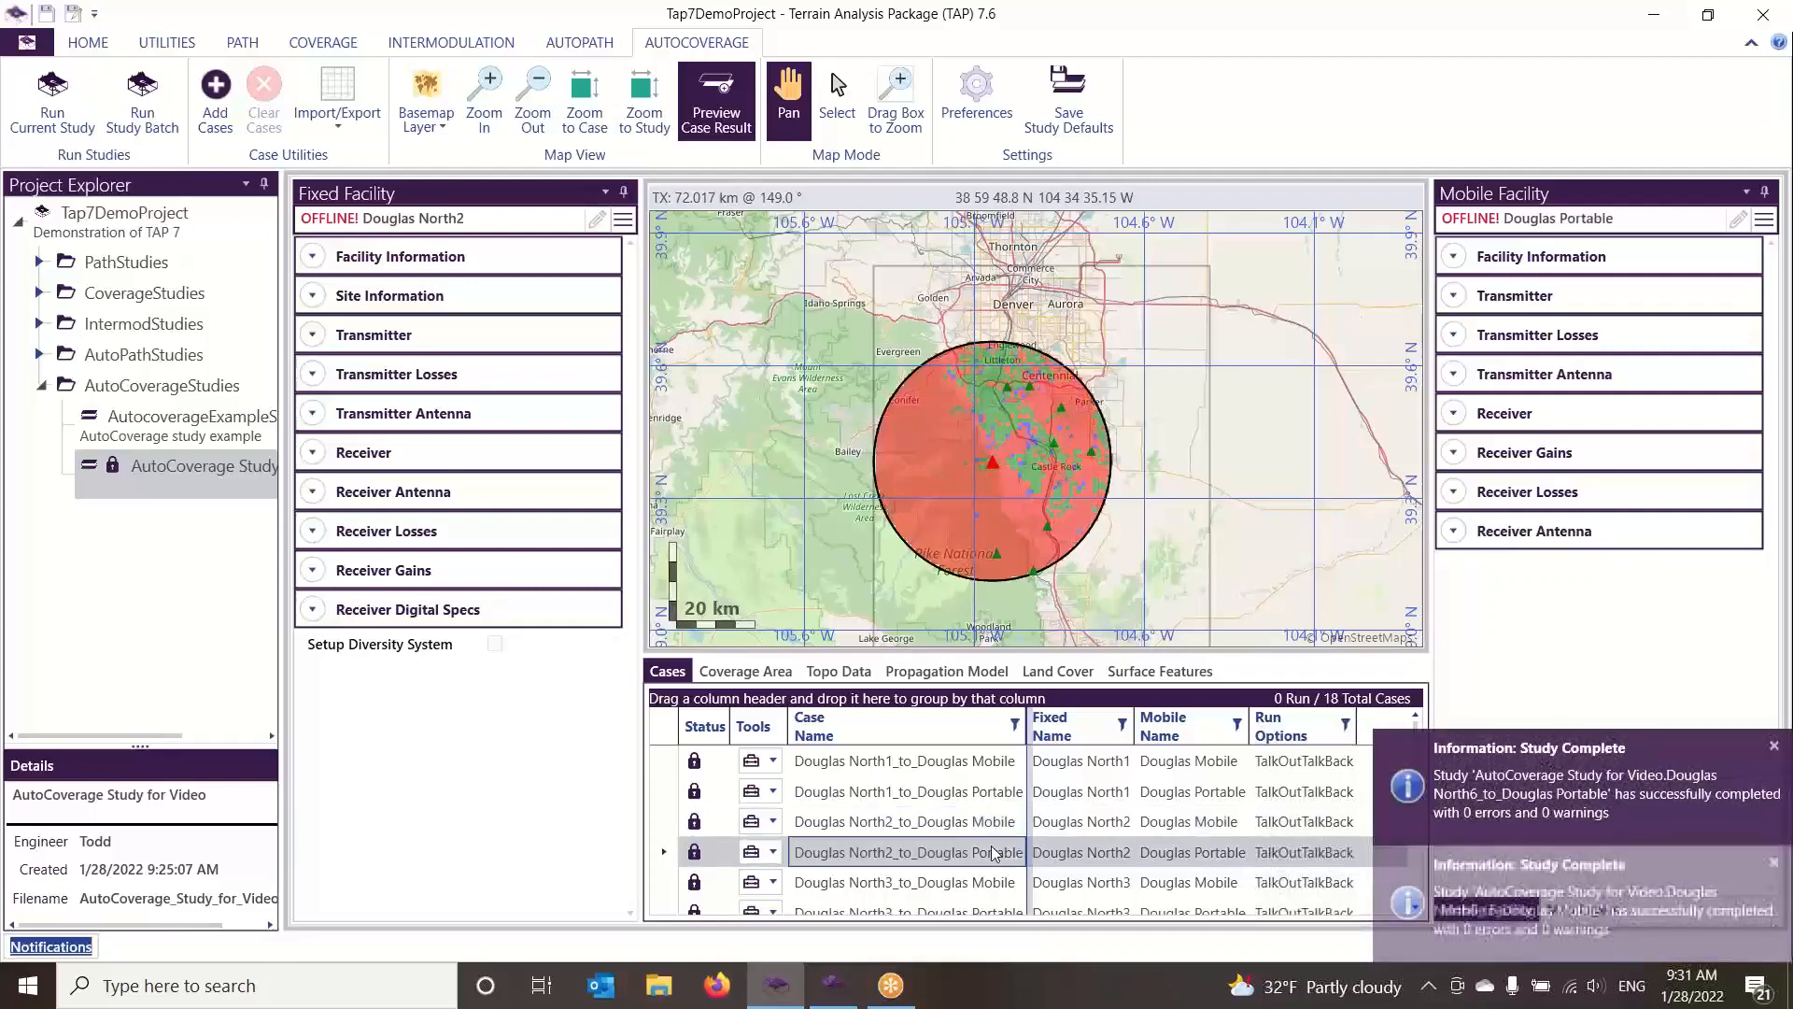
{"action": "left_click", "coordinate": [985, 883]}
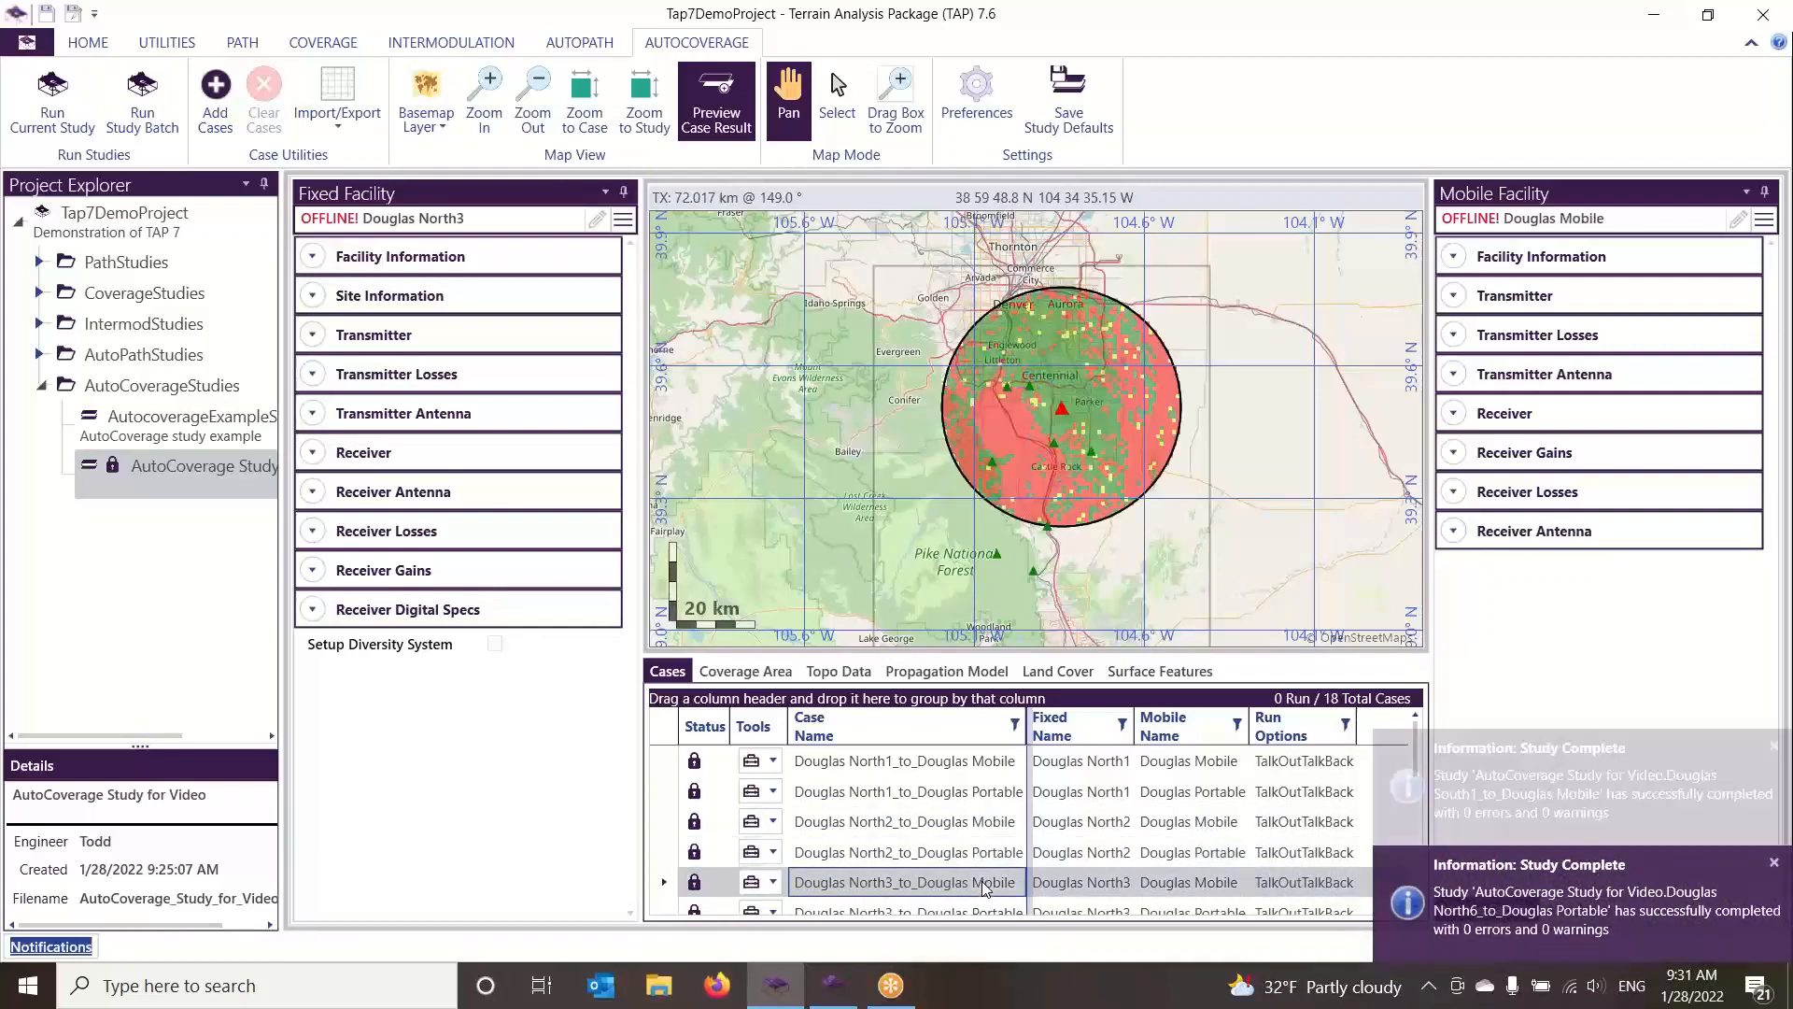
{"action": "left_click", "coordinate": [830, 987]}
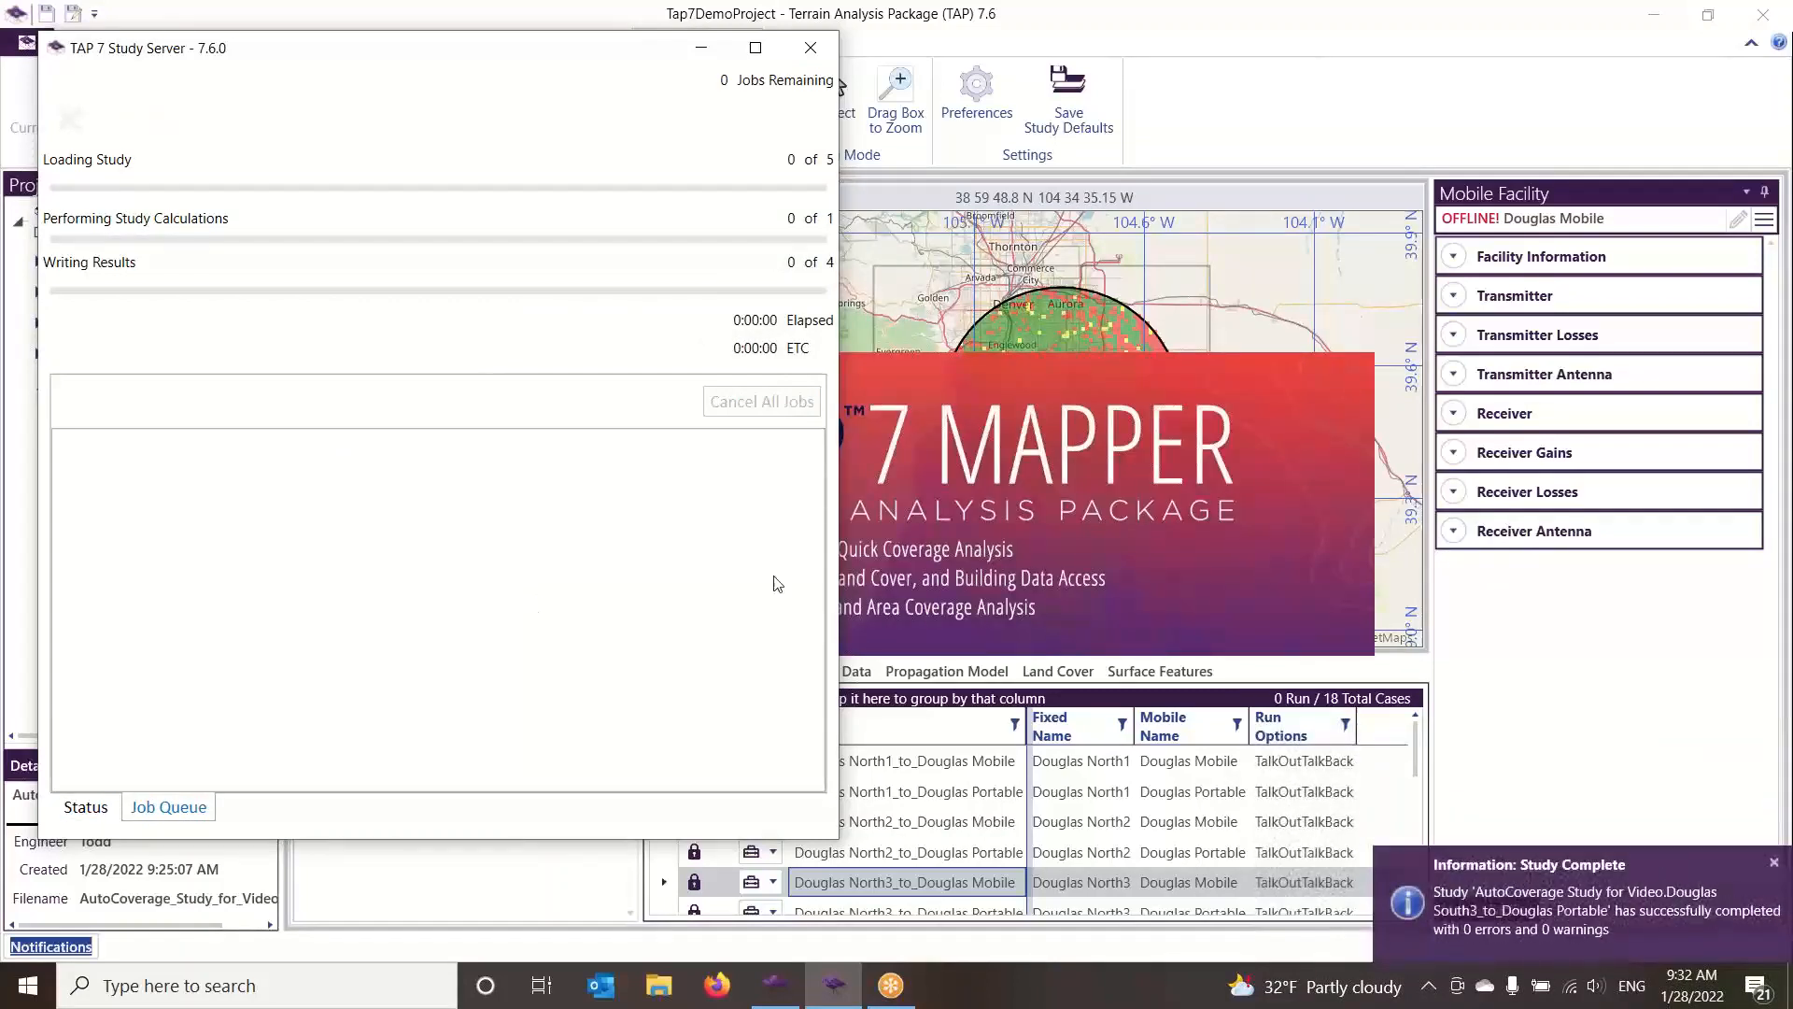
{"action": "left_click", "coordinate": [701, 48]}
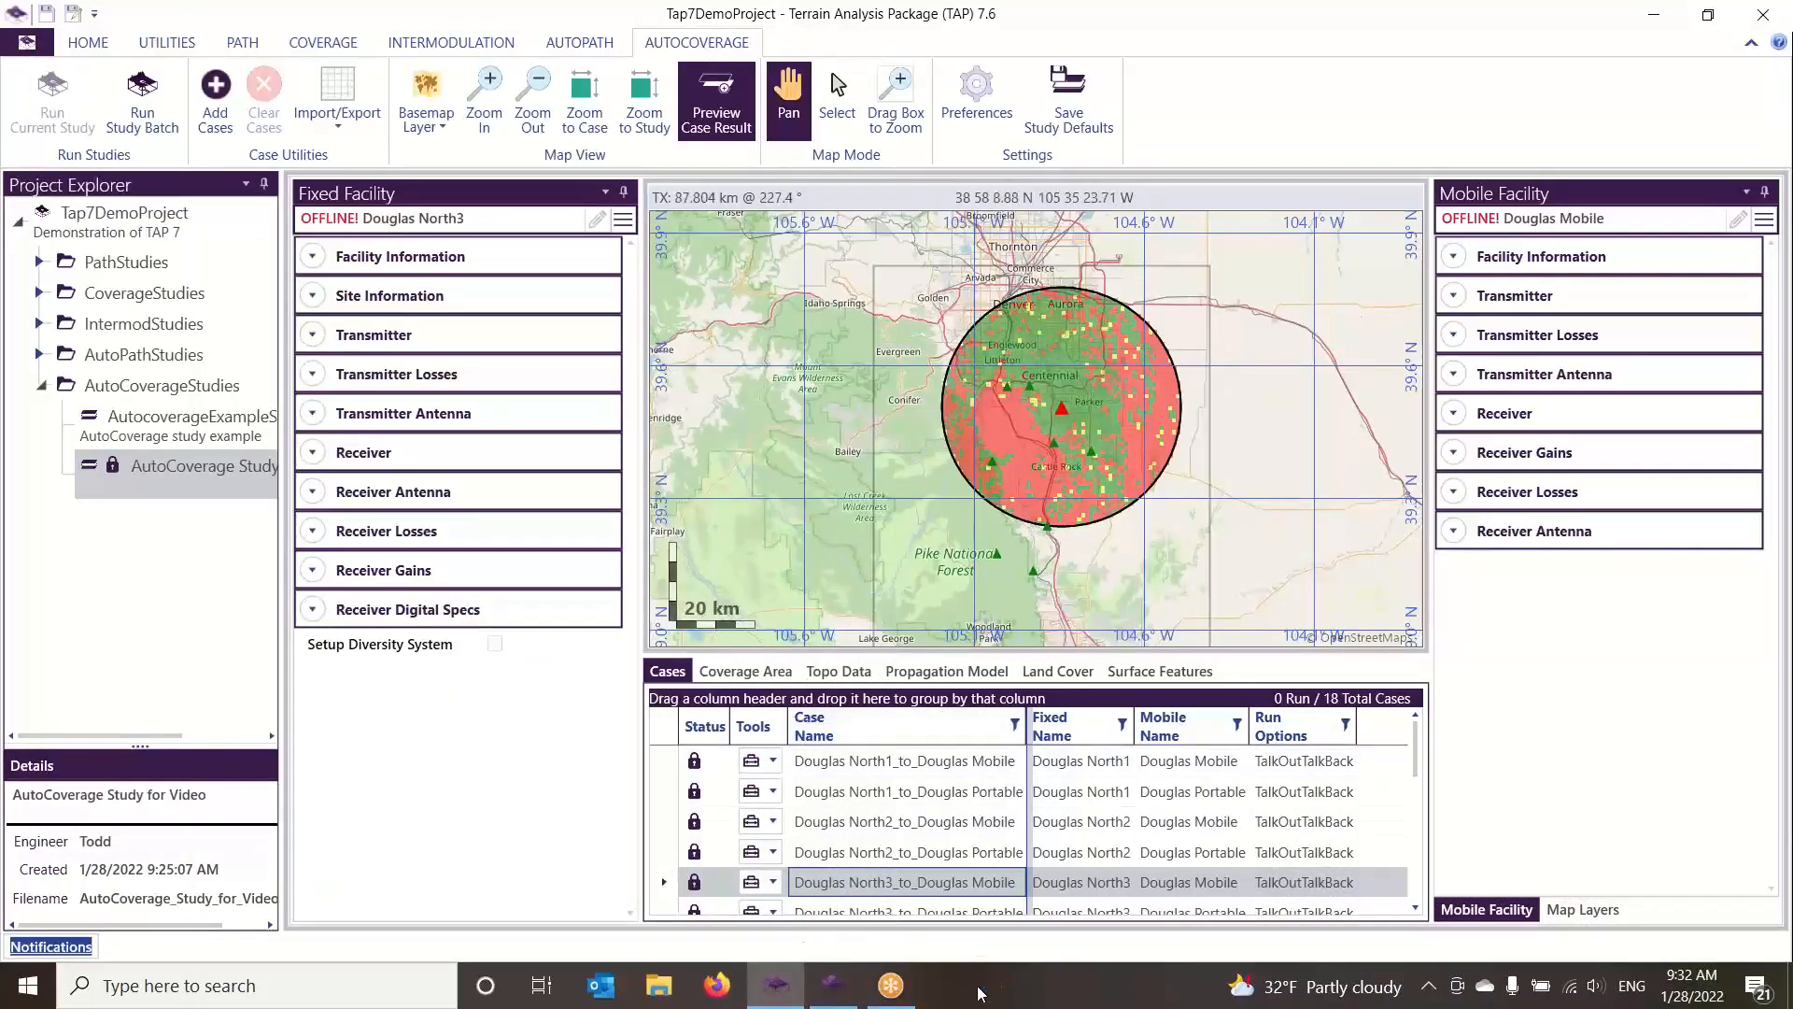
Switch to TAP Mapper with the study's coverage layers and open the Aggregate Coverage tool
{"action": "mouse_move", "coordinate": [978, 993]}
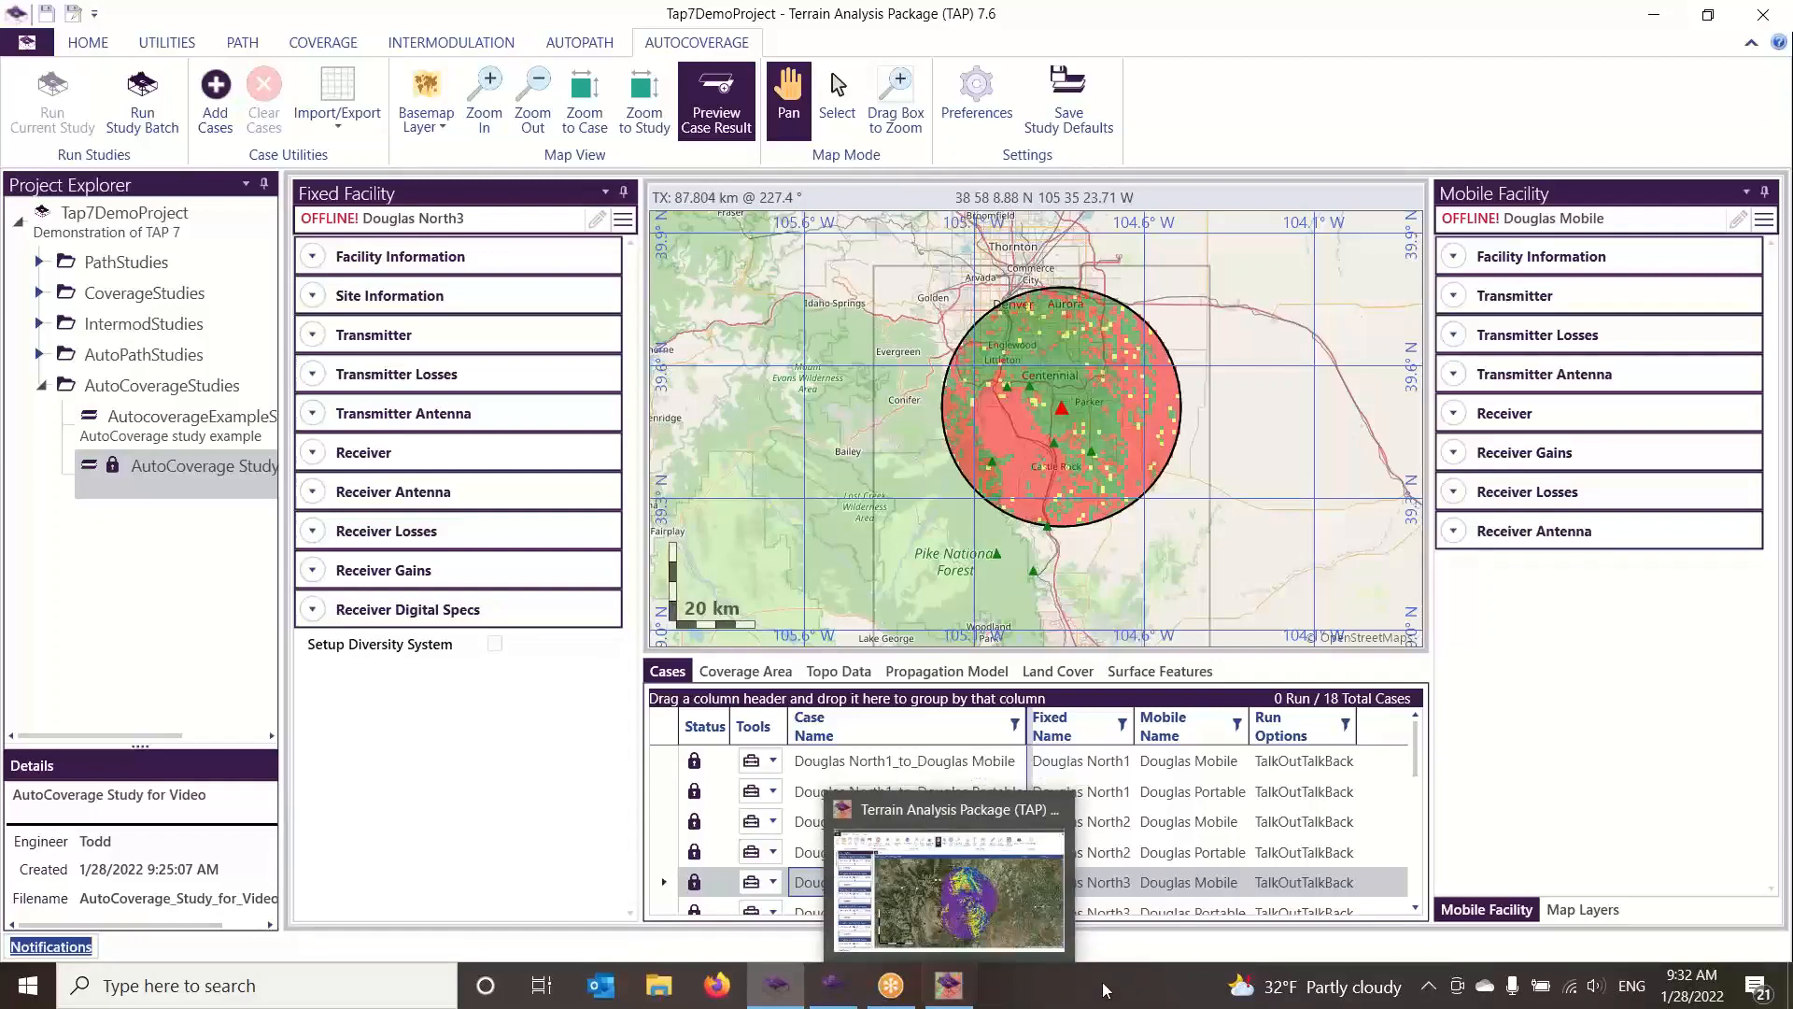
{"action": "left_click", "coordinate": [928, 988]}
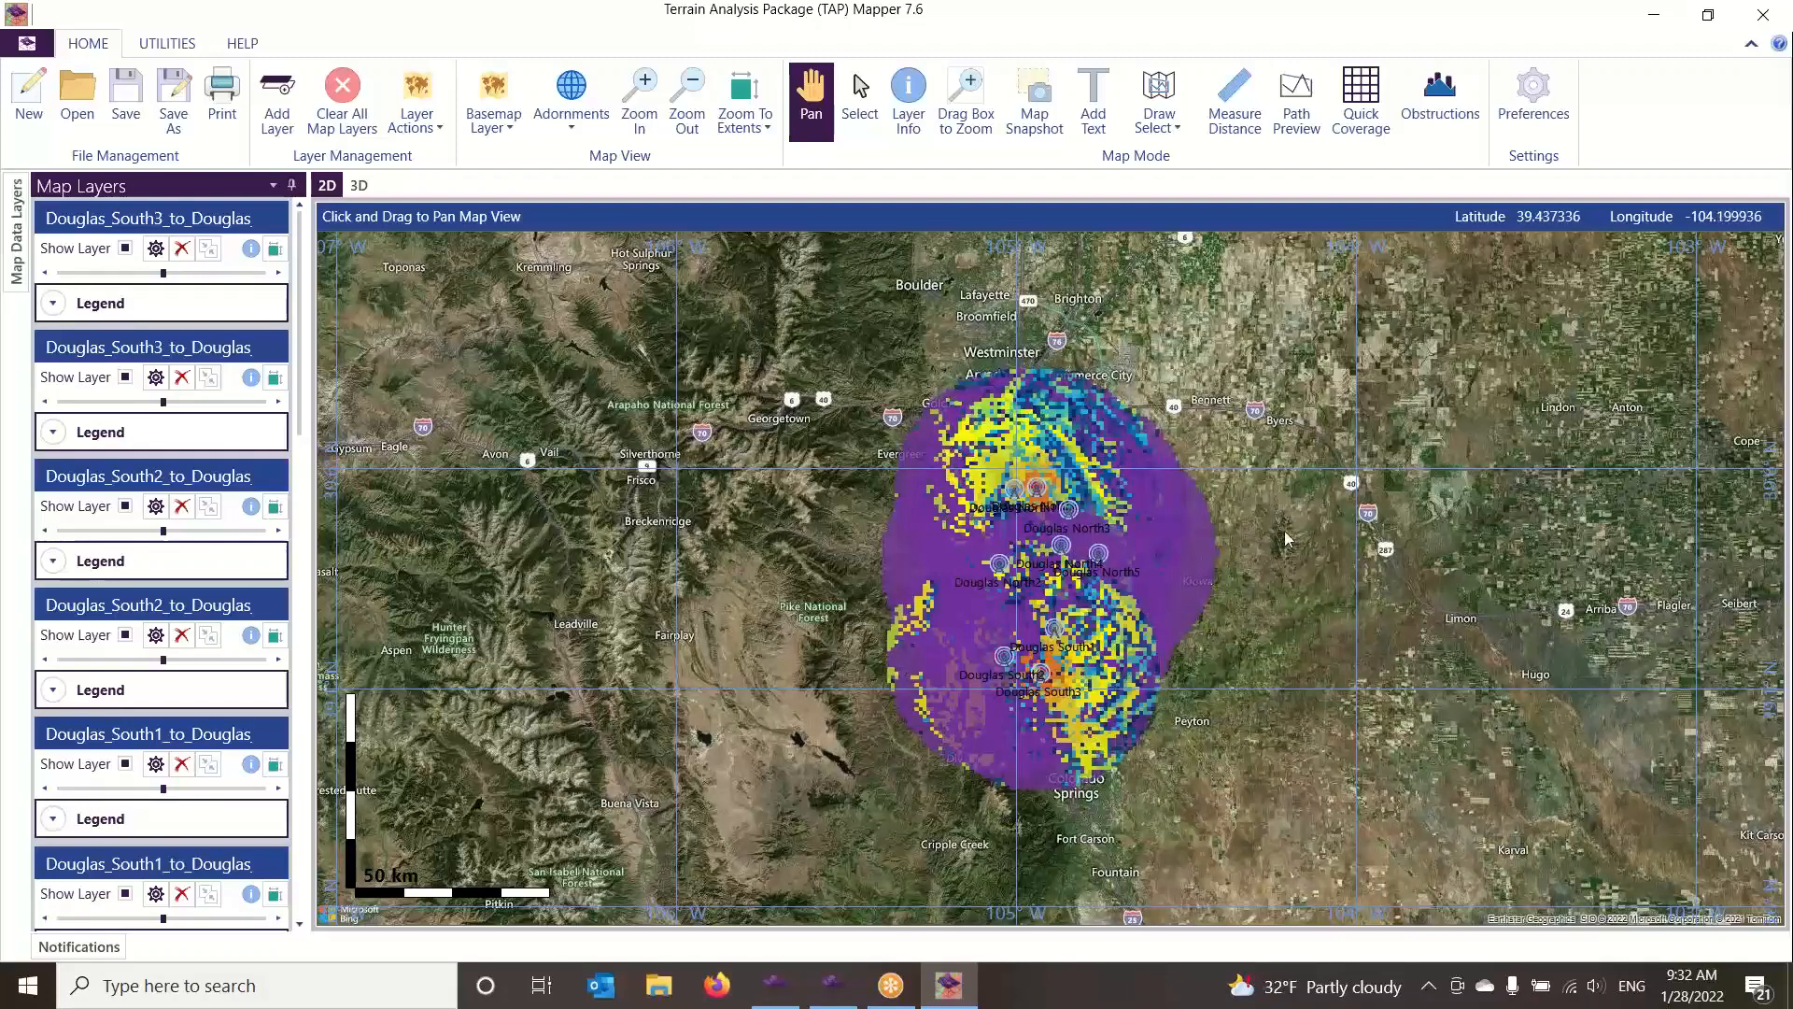
{"action": "left_click", "coordinate": [182, 42]}
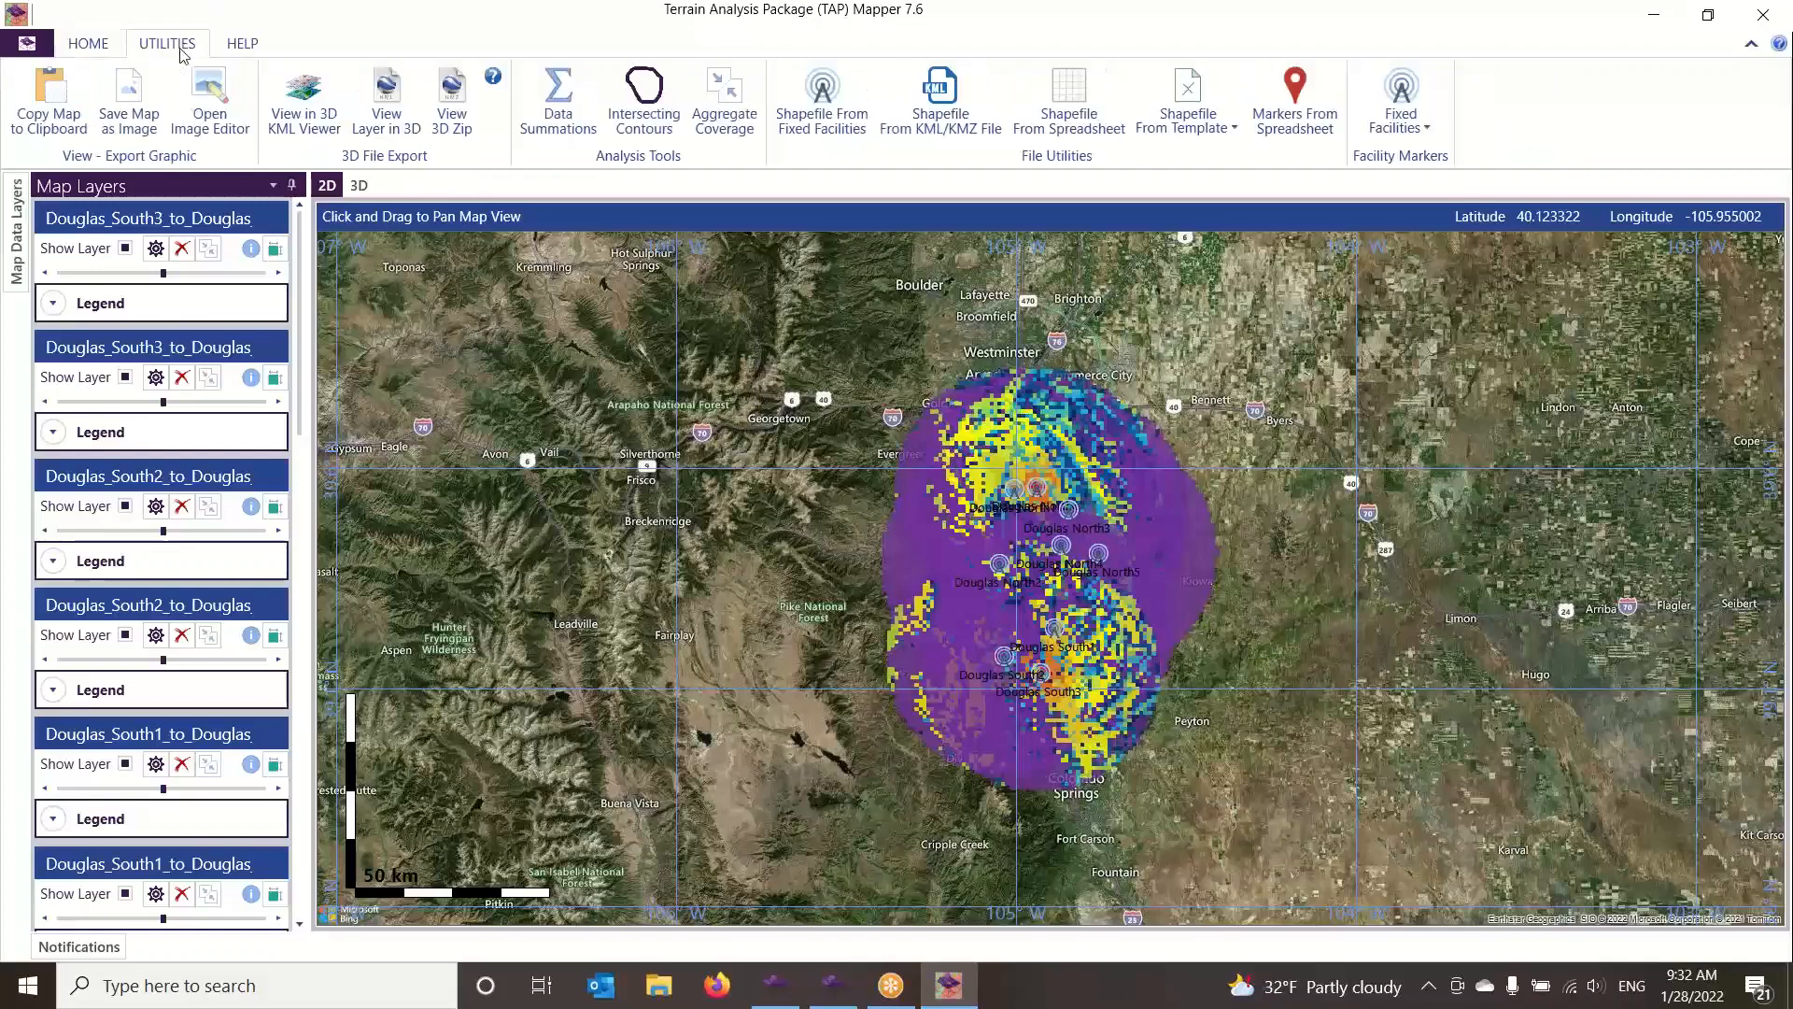
{"action": "left_click", "coordinate": [733, 97]}
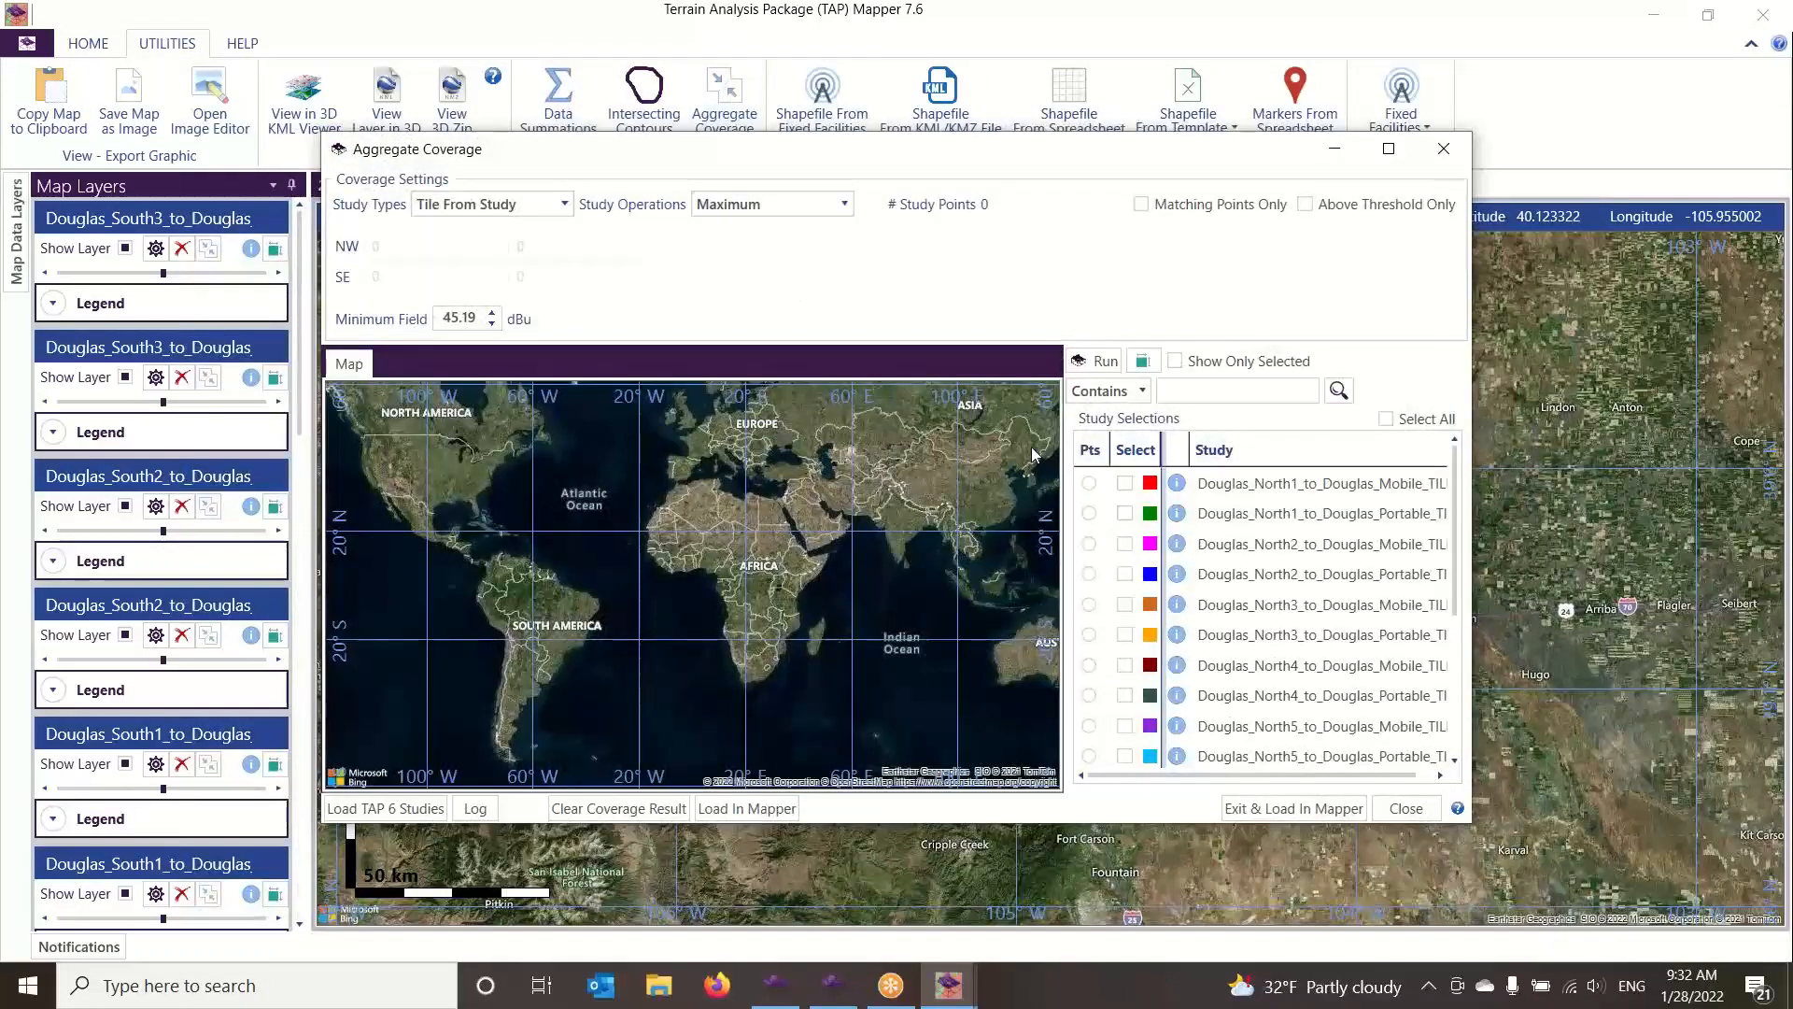
Use the Douglas North1 mobile study for the tile points and select all studies, then close Aggregate Coverage without running it
{"action": "left_click", "coordinate": [1089, 484]}
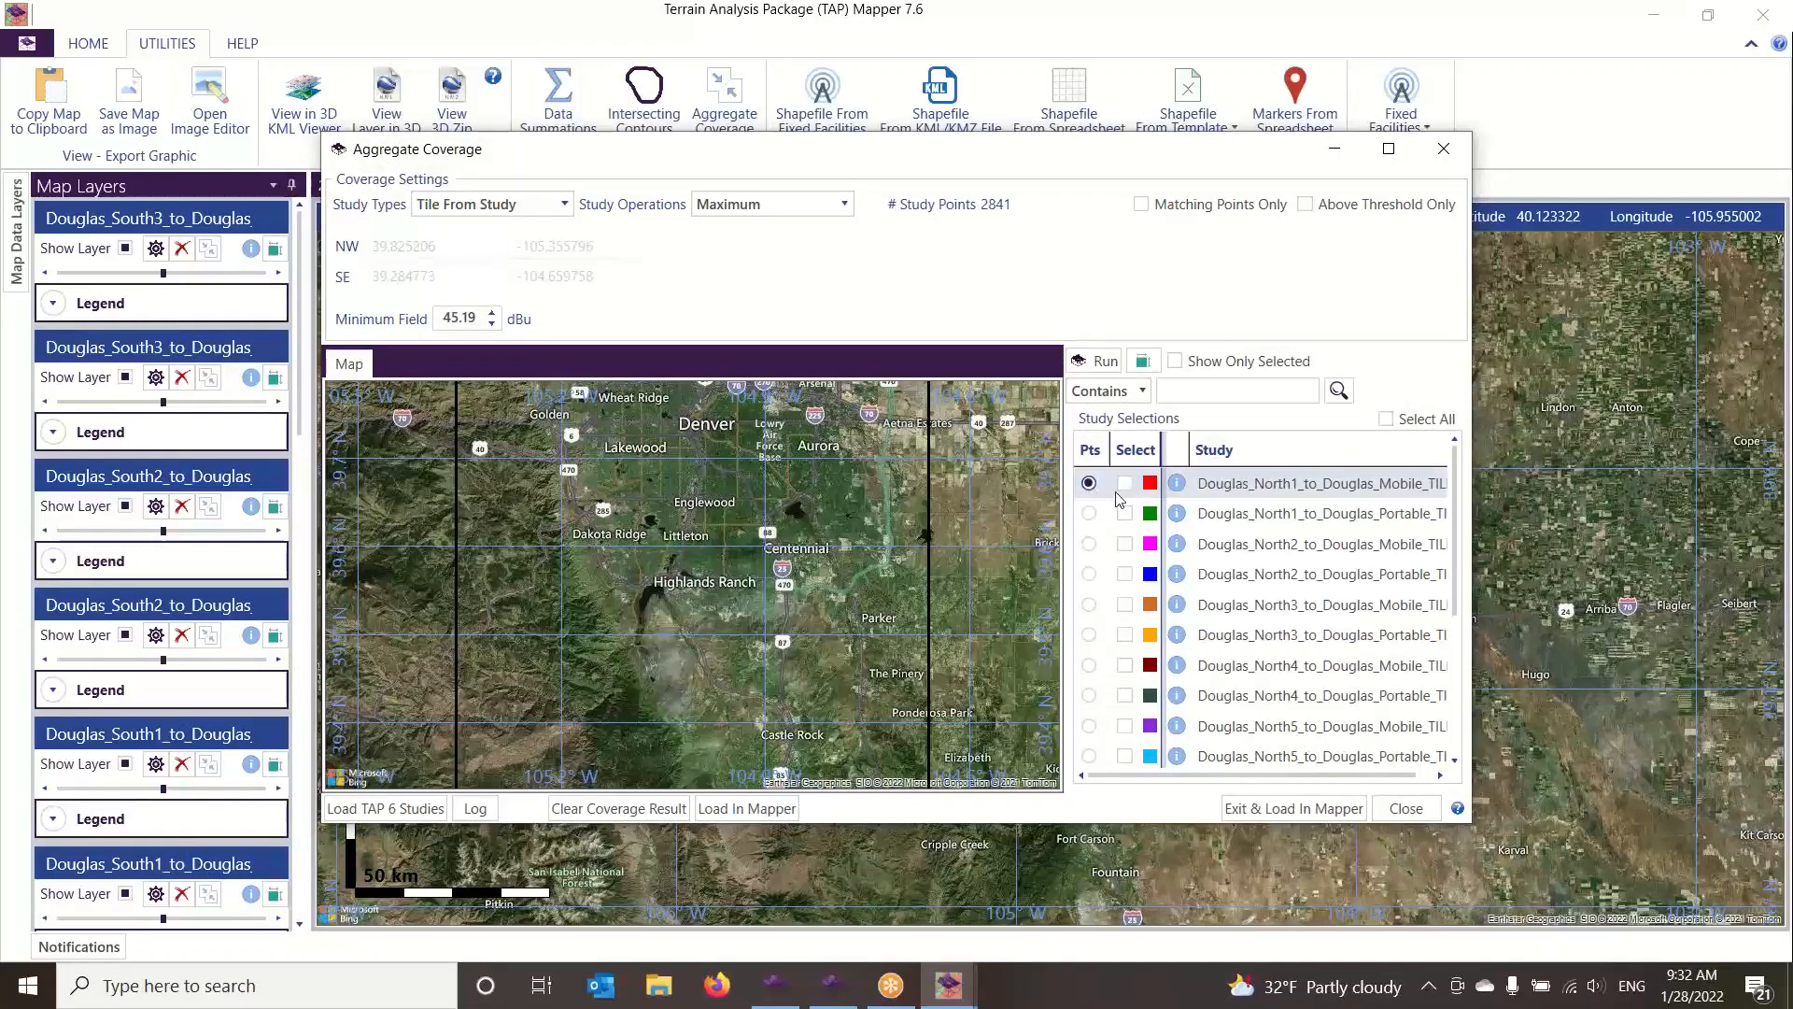
{"action": "left_click", "coordinate": [1125, 483]}
{"action": "left_click", "coordinate": [1125, 512]}
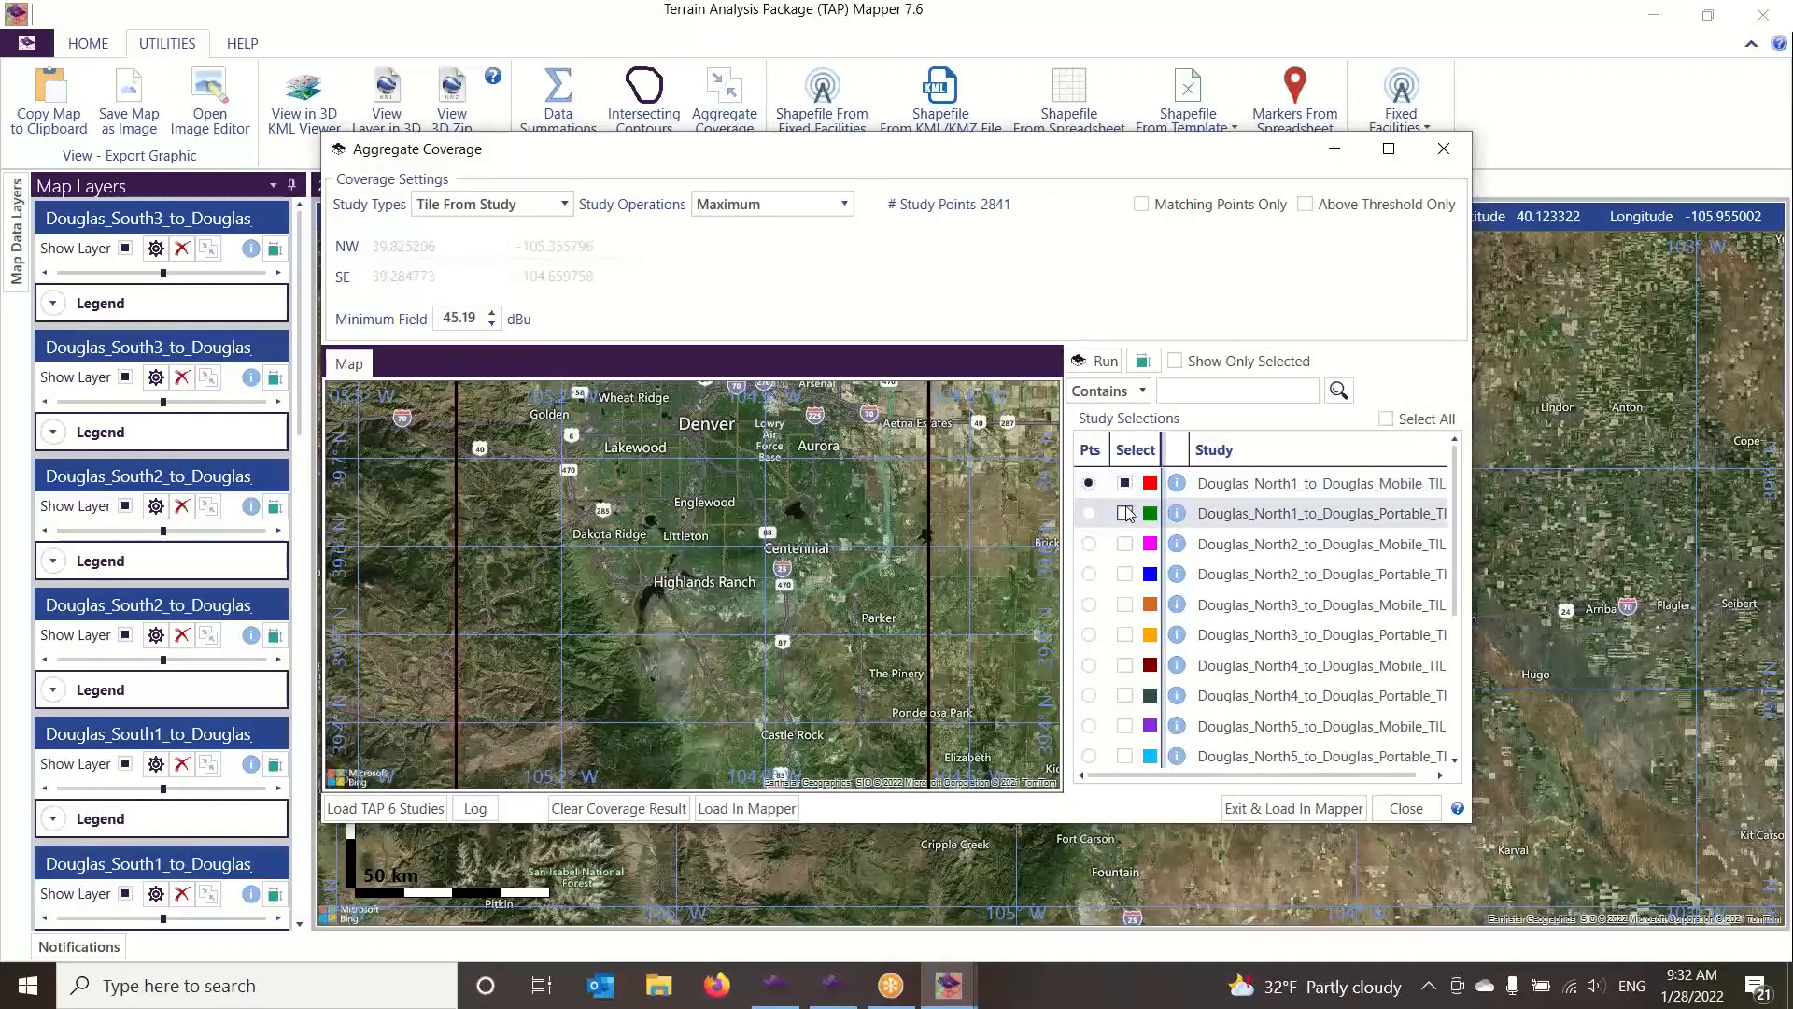
{"action": "left_click", "coordinate": [1385, 420]}
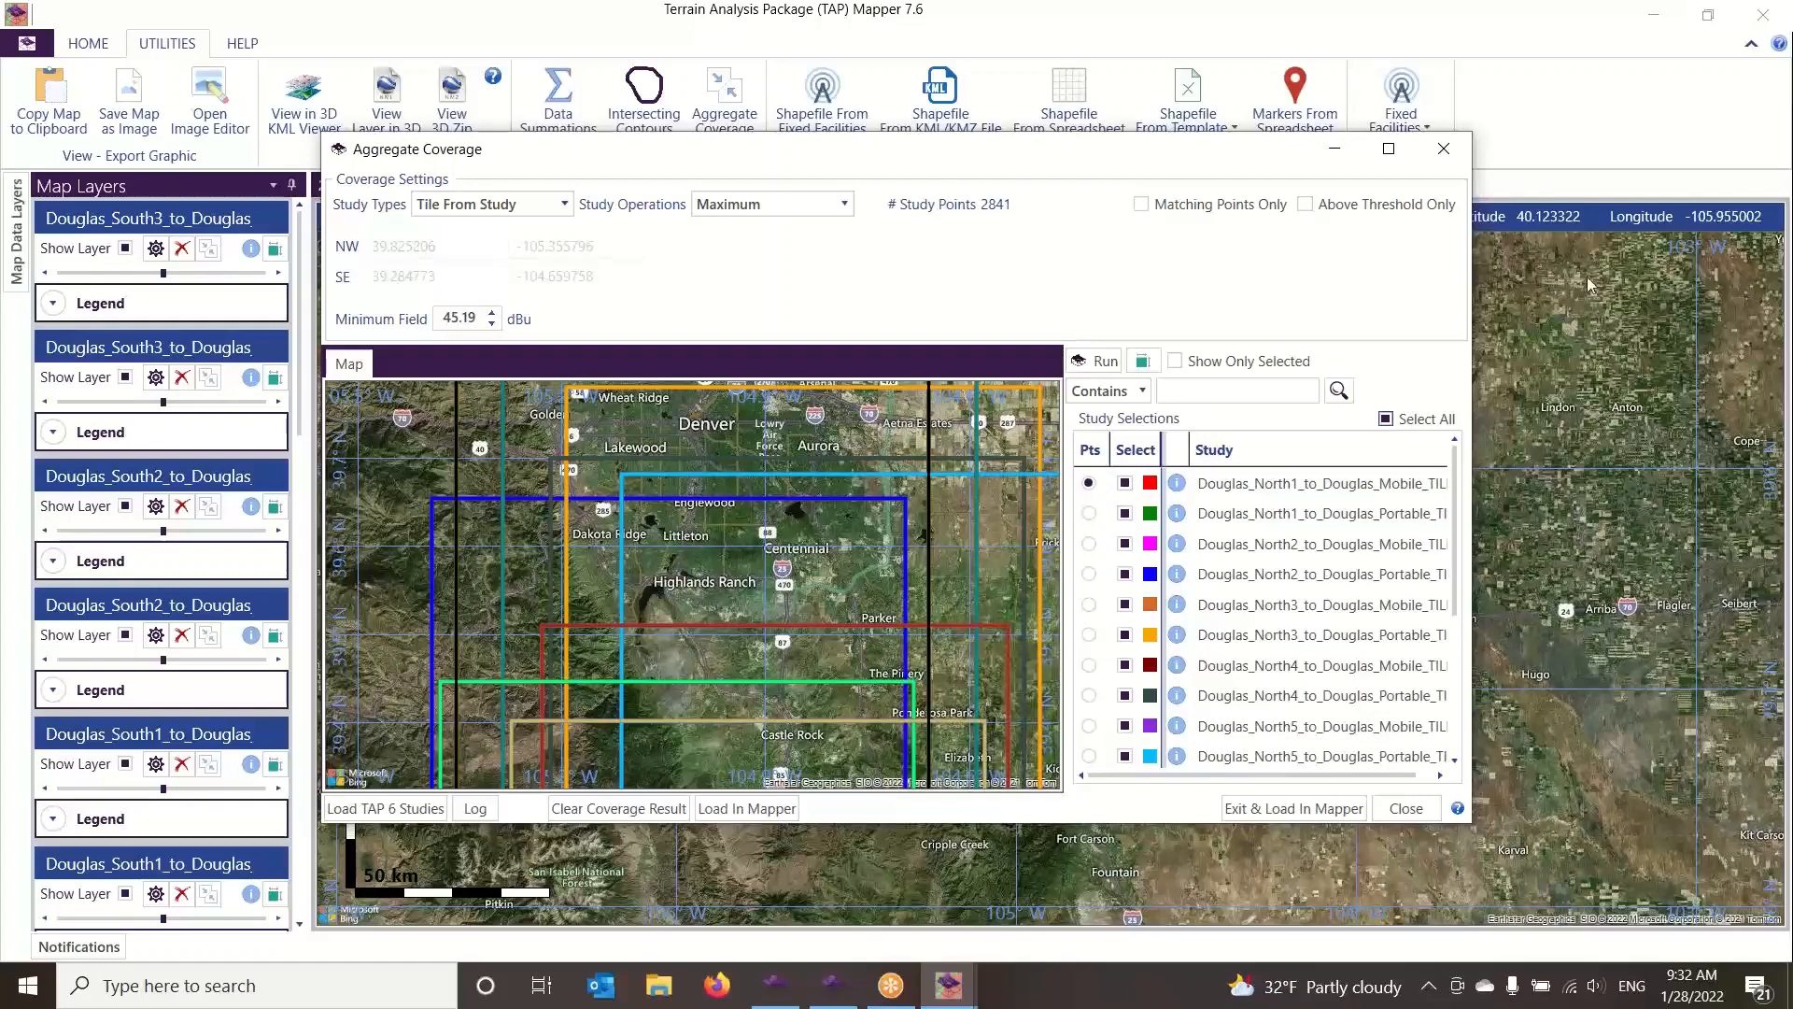
{"action": "left_click", "coordinate": [1445, 148]}
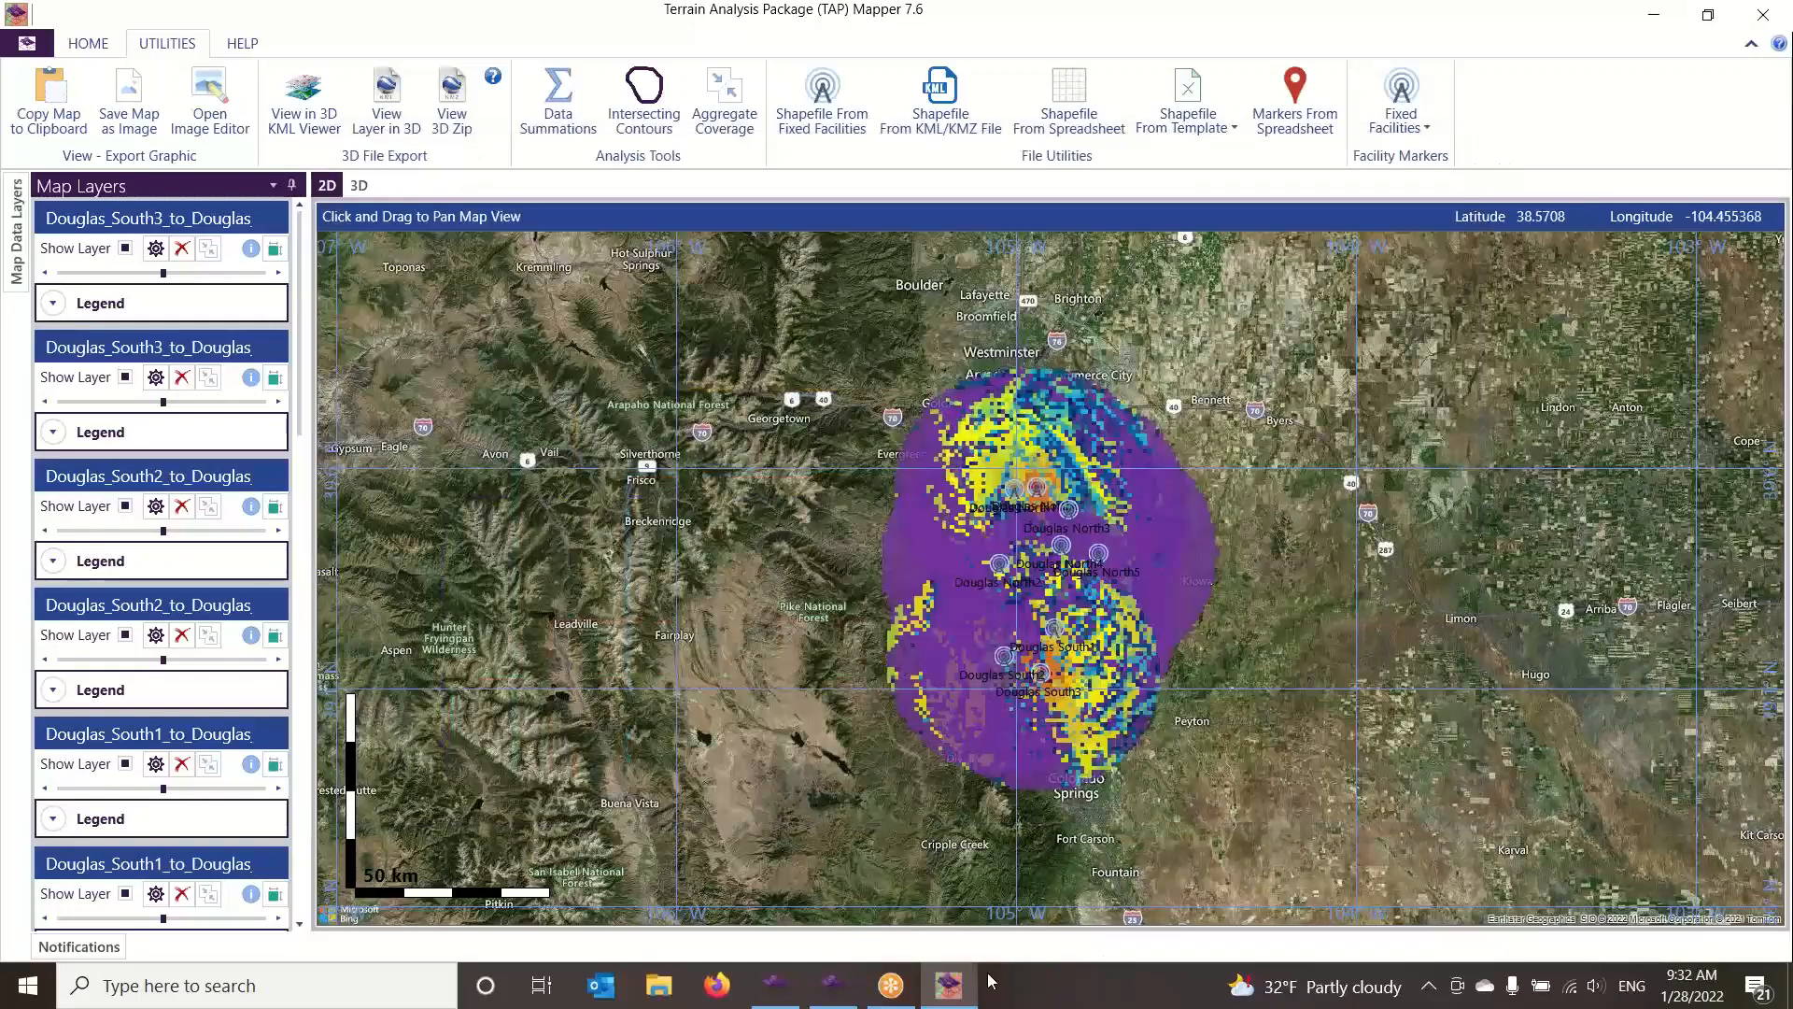
Close TAP Mapper and return to the AutoCoverage study in the TAP main window
{"action": "left_click", "coordinate": [777, 993]}
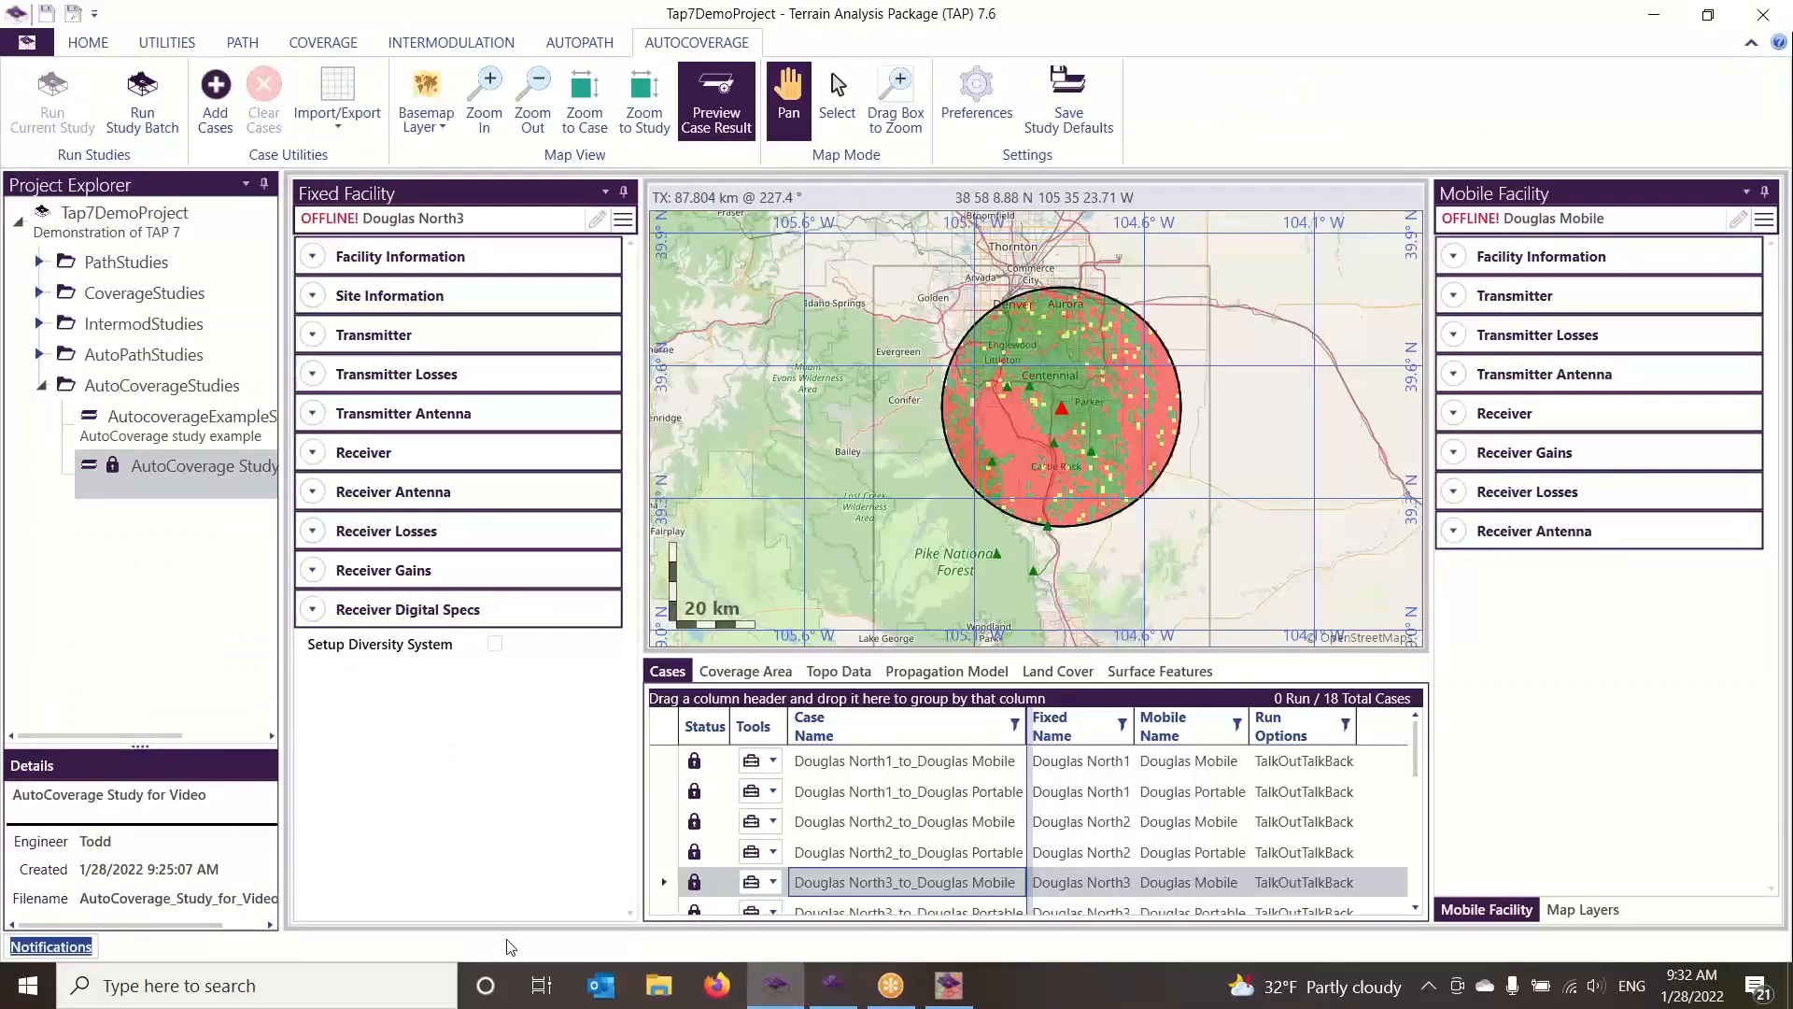
{"action": "mouse_move", "coordinate": [947, 998]}
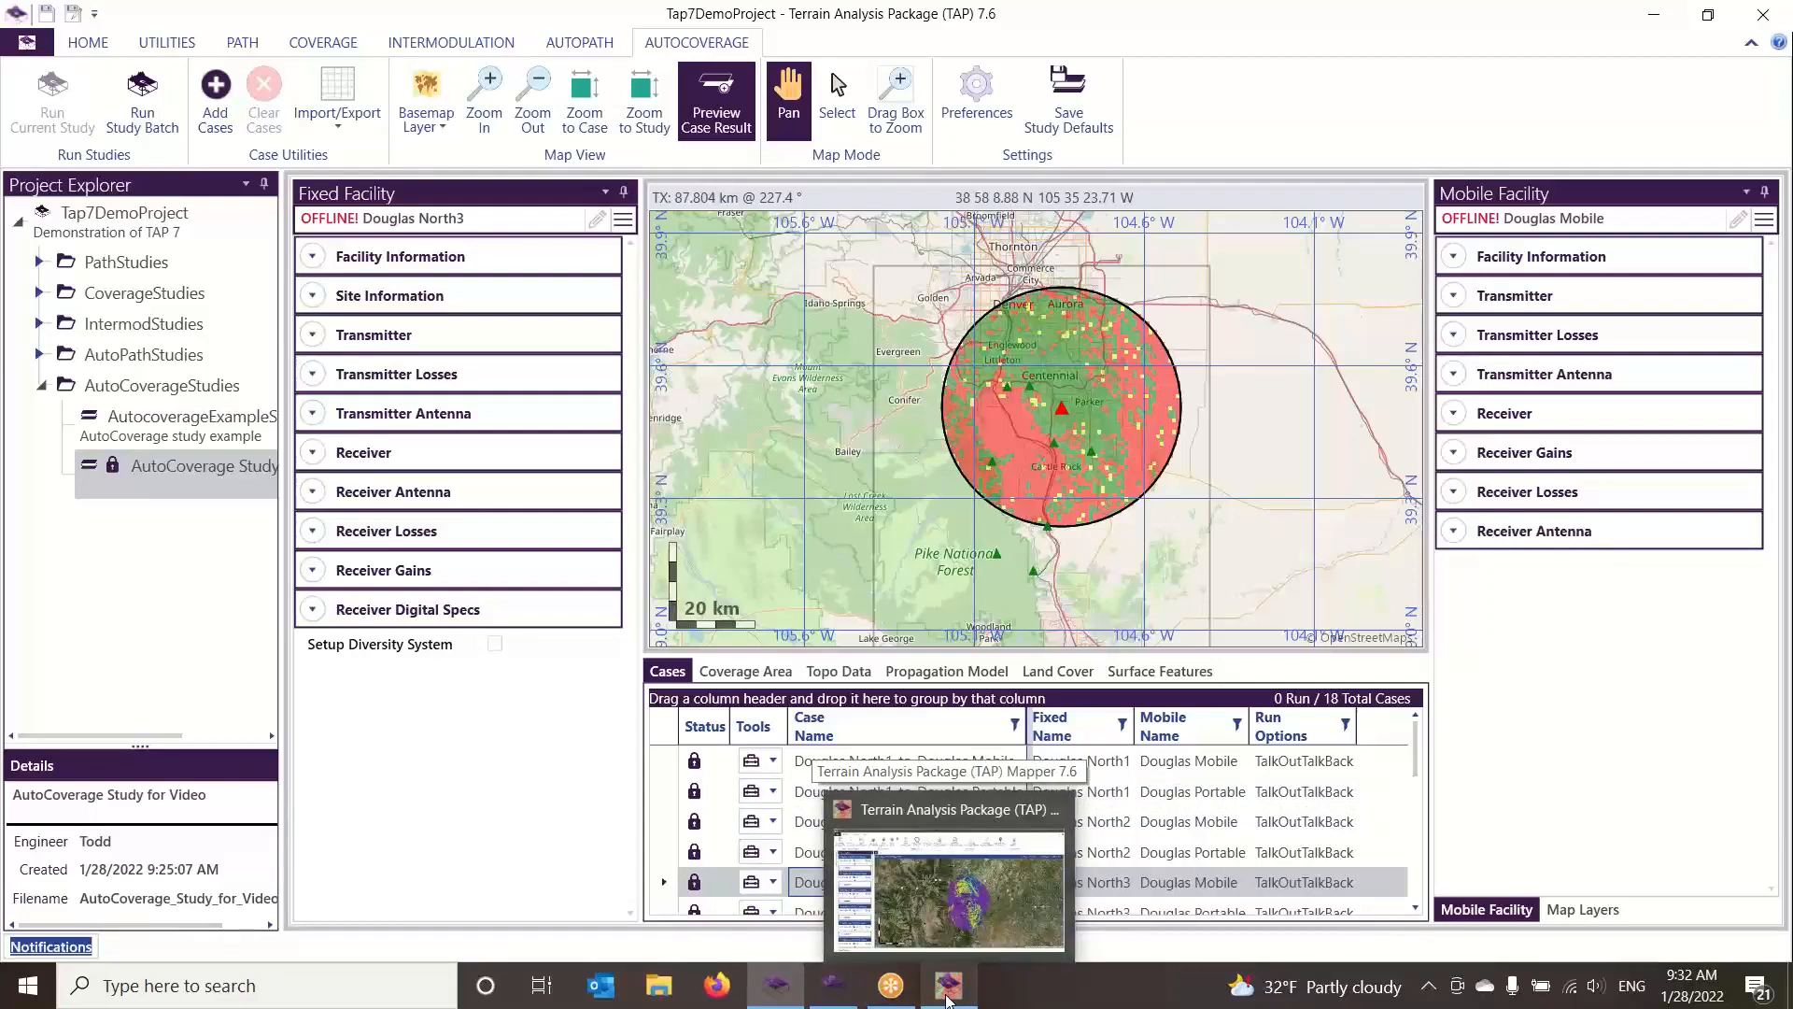
{"action": "left_click", "coordinate": [948, 998]}
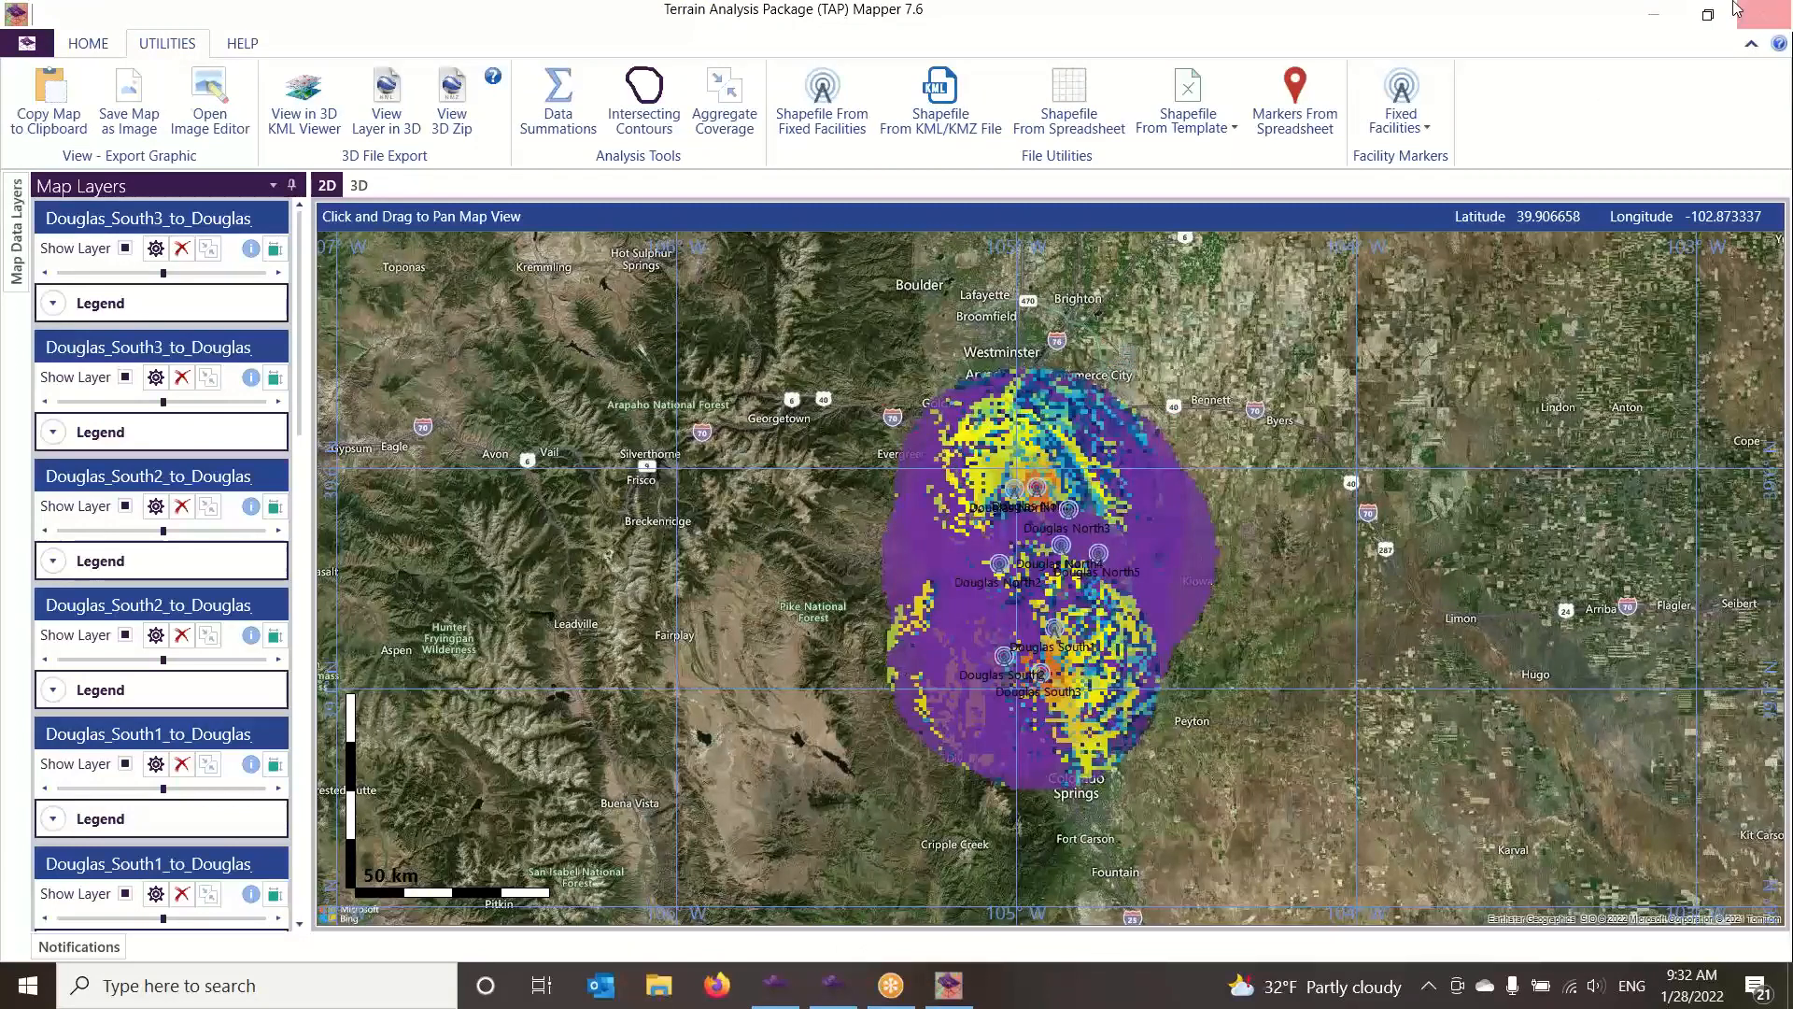
{"action": "left_click", "coordinate": [1764, 14]}
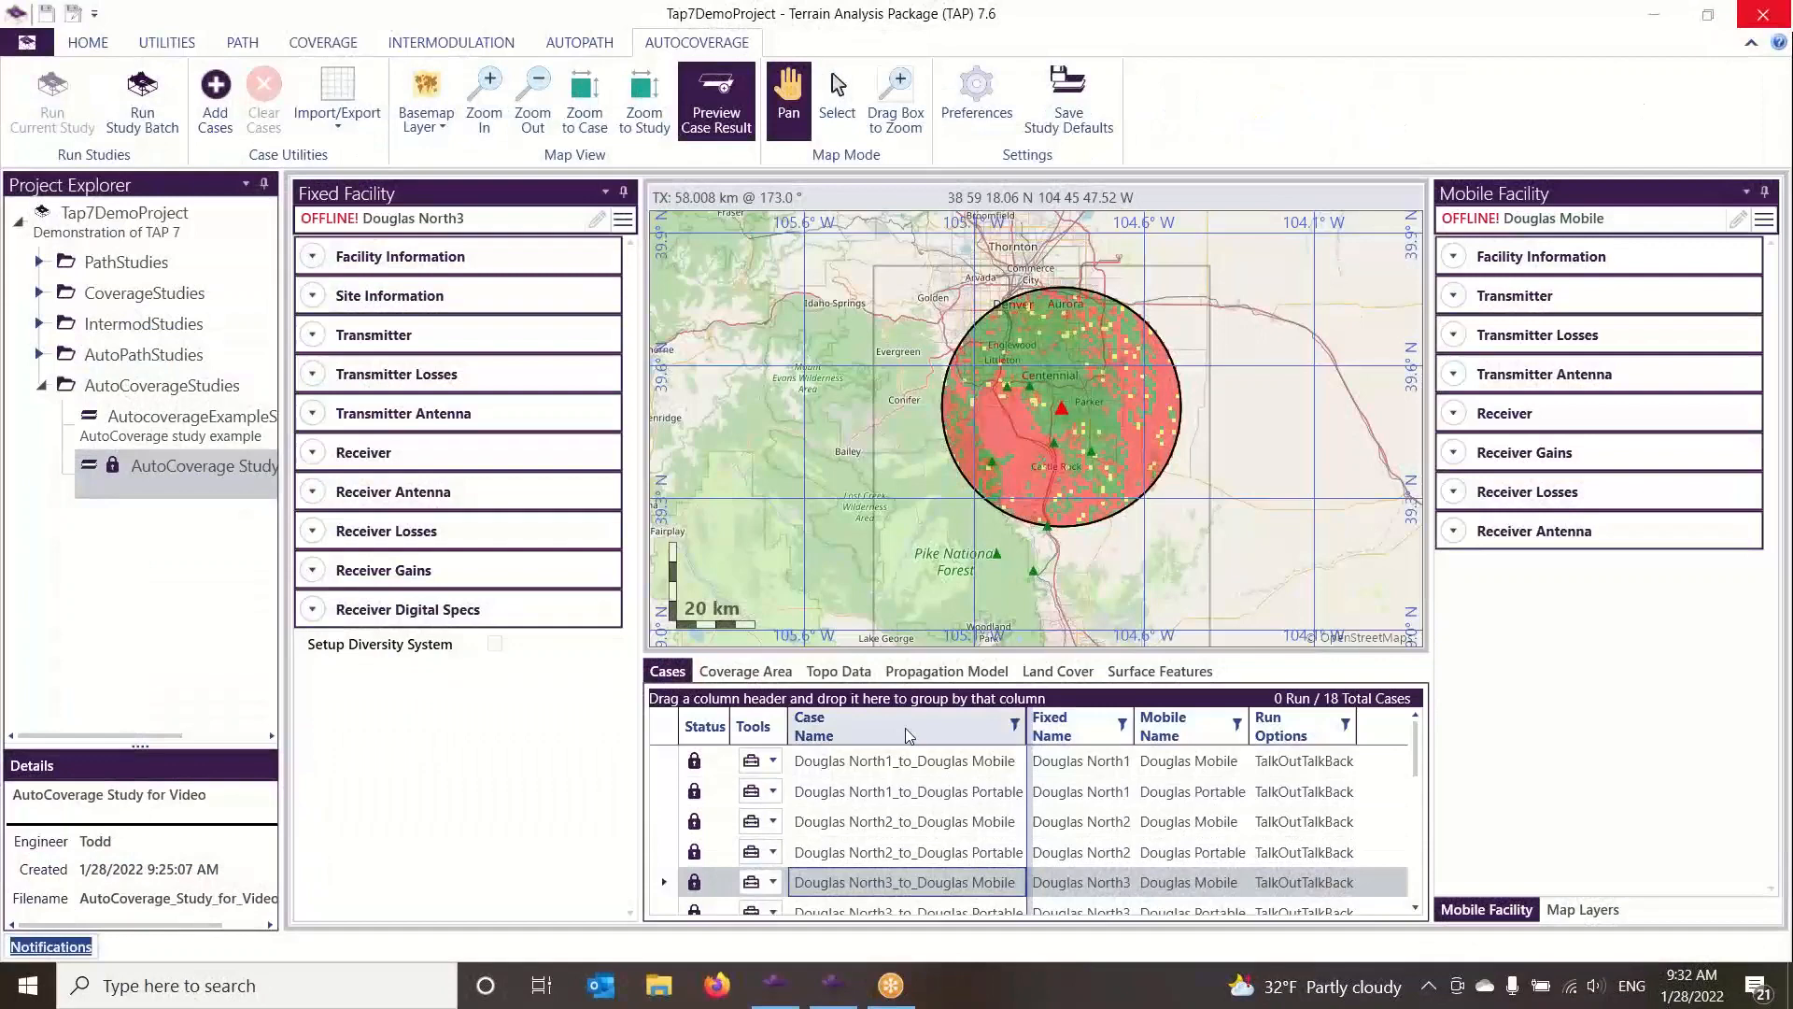
Delete the results of the Douglas North1_to_Douglas Mobile case and run that single case again
{"action": "left_click", "coordinate": [772, 760]}
{"action": "left_click", "coordinate": [823, 789]}
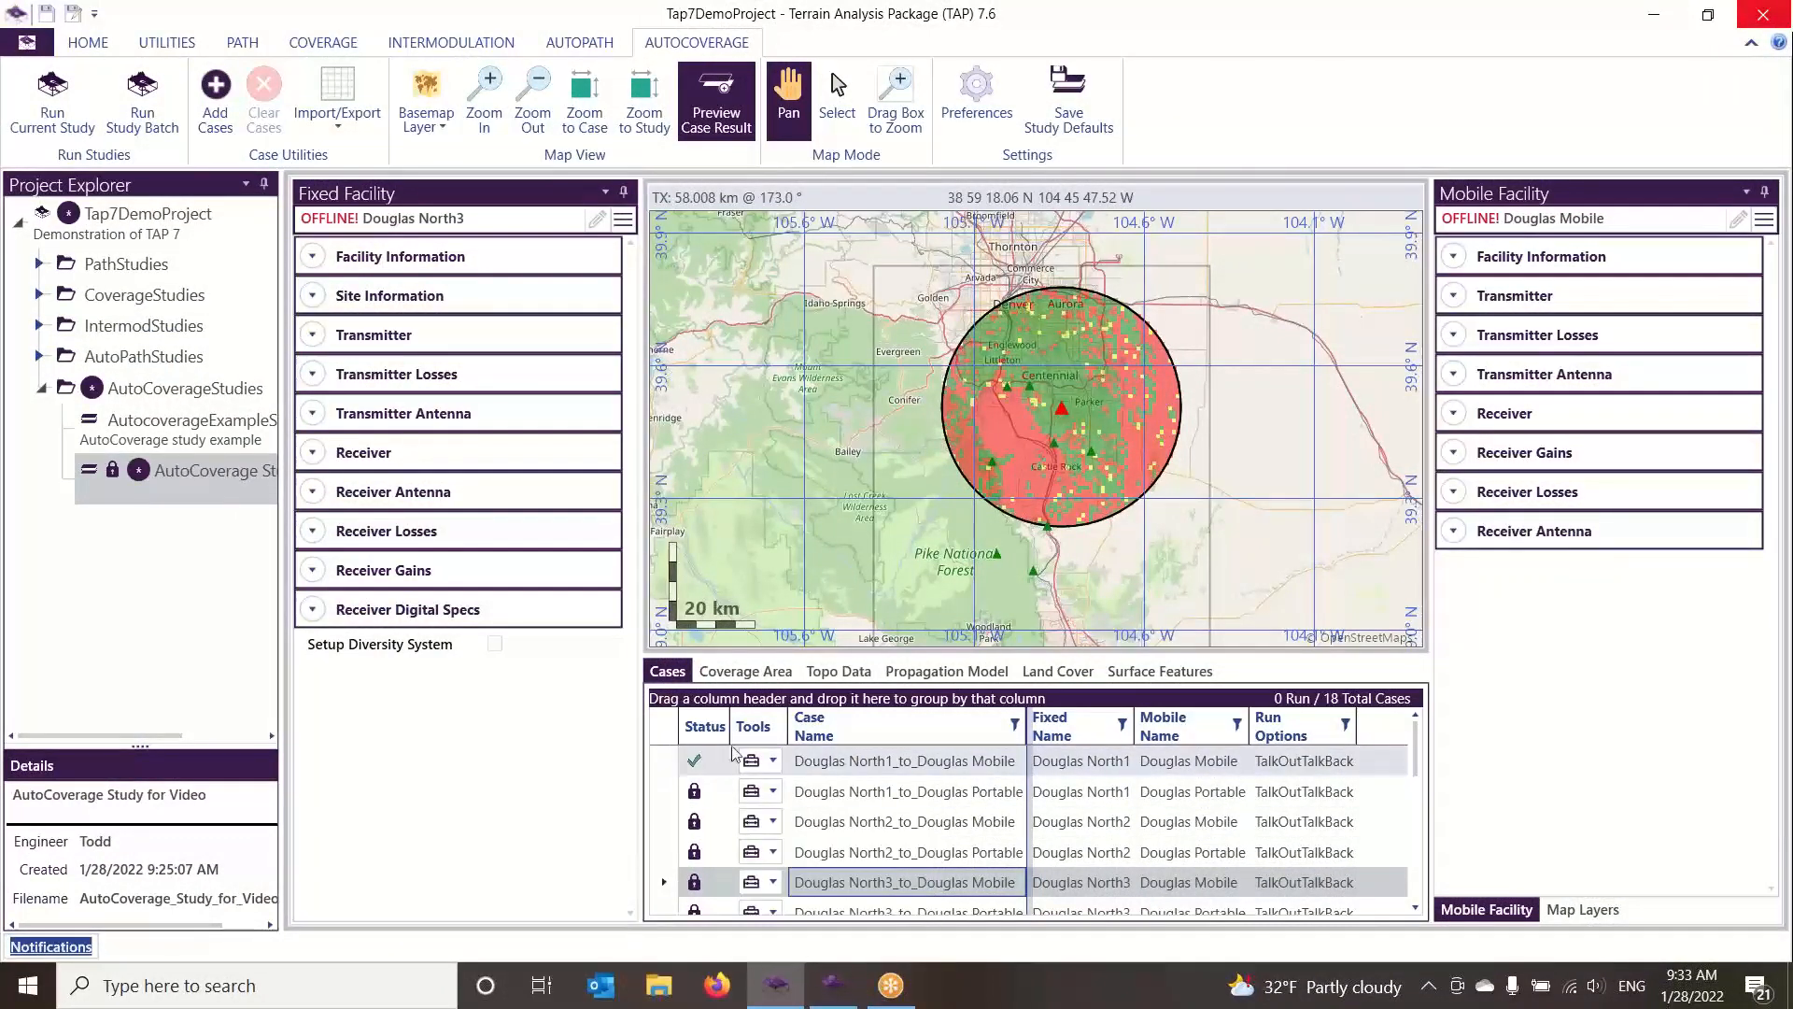
{"action": "left_click", "coordinate": [773, 756]}
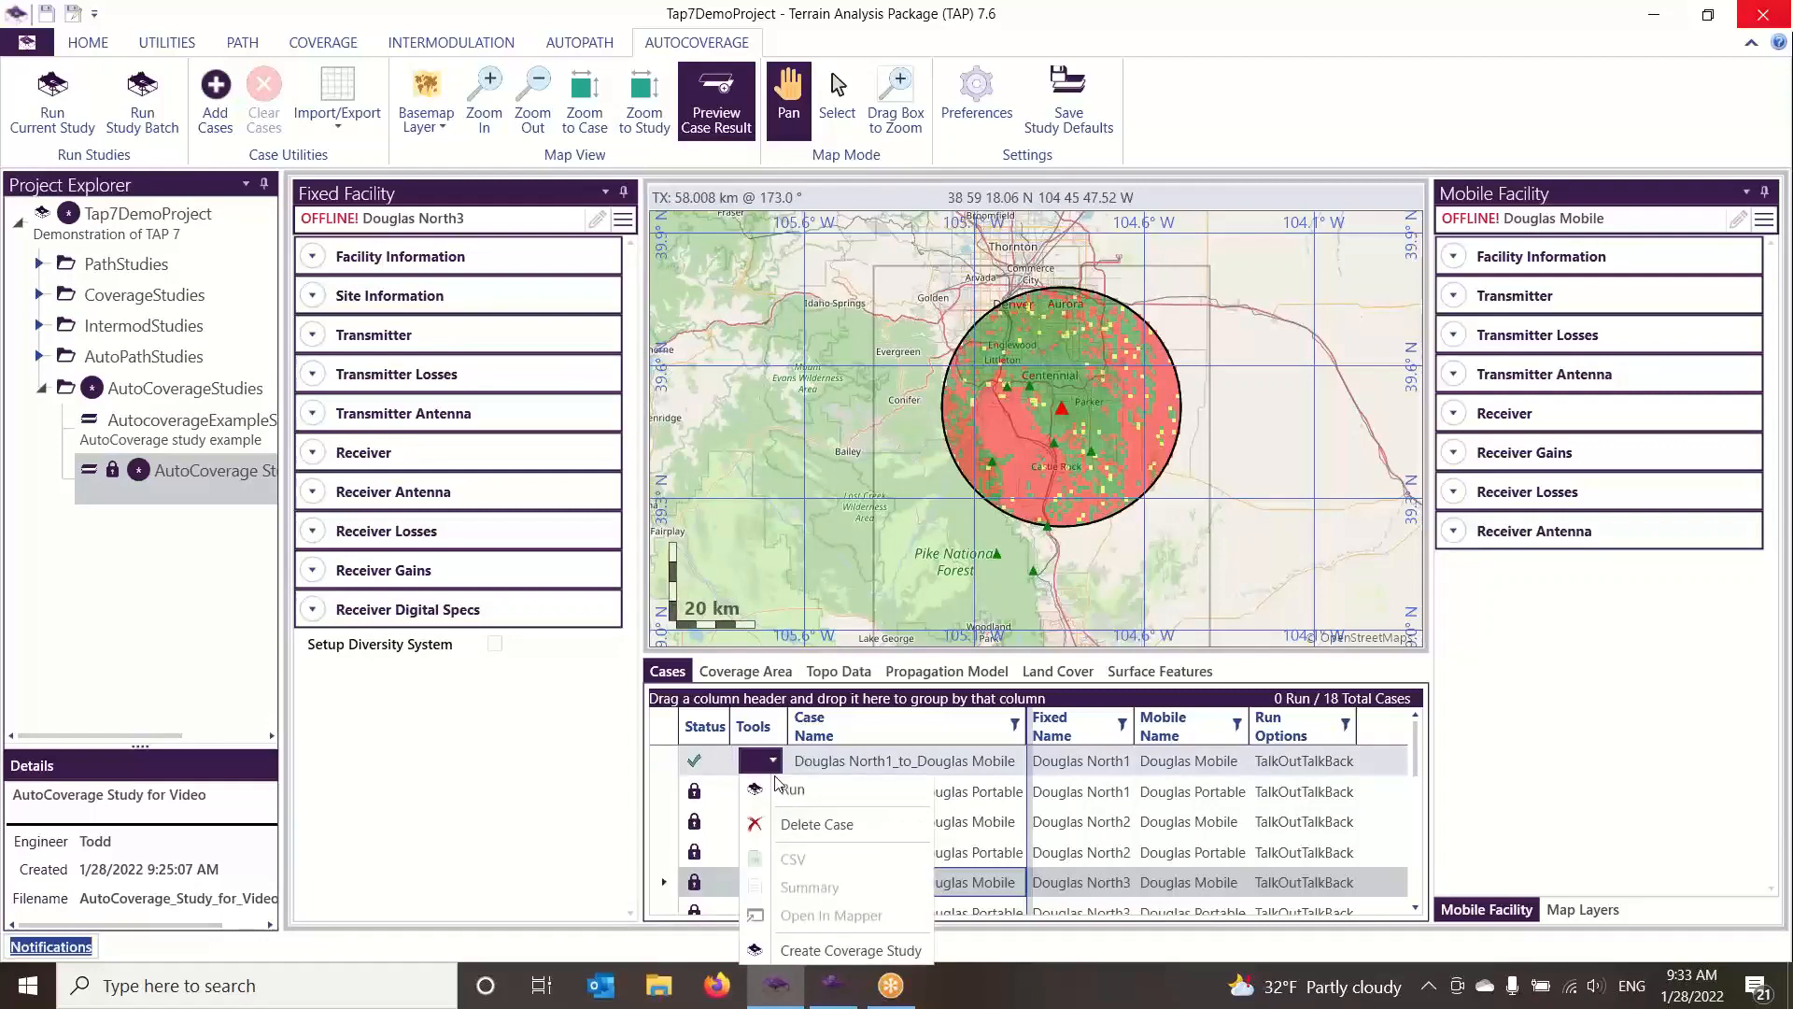
{"action": "left_click", "coordinate": [781, 789]}
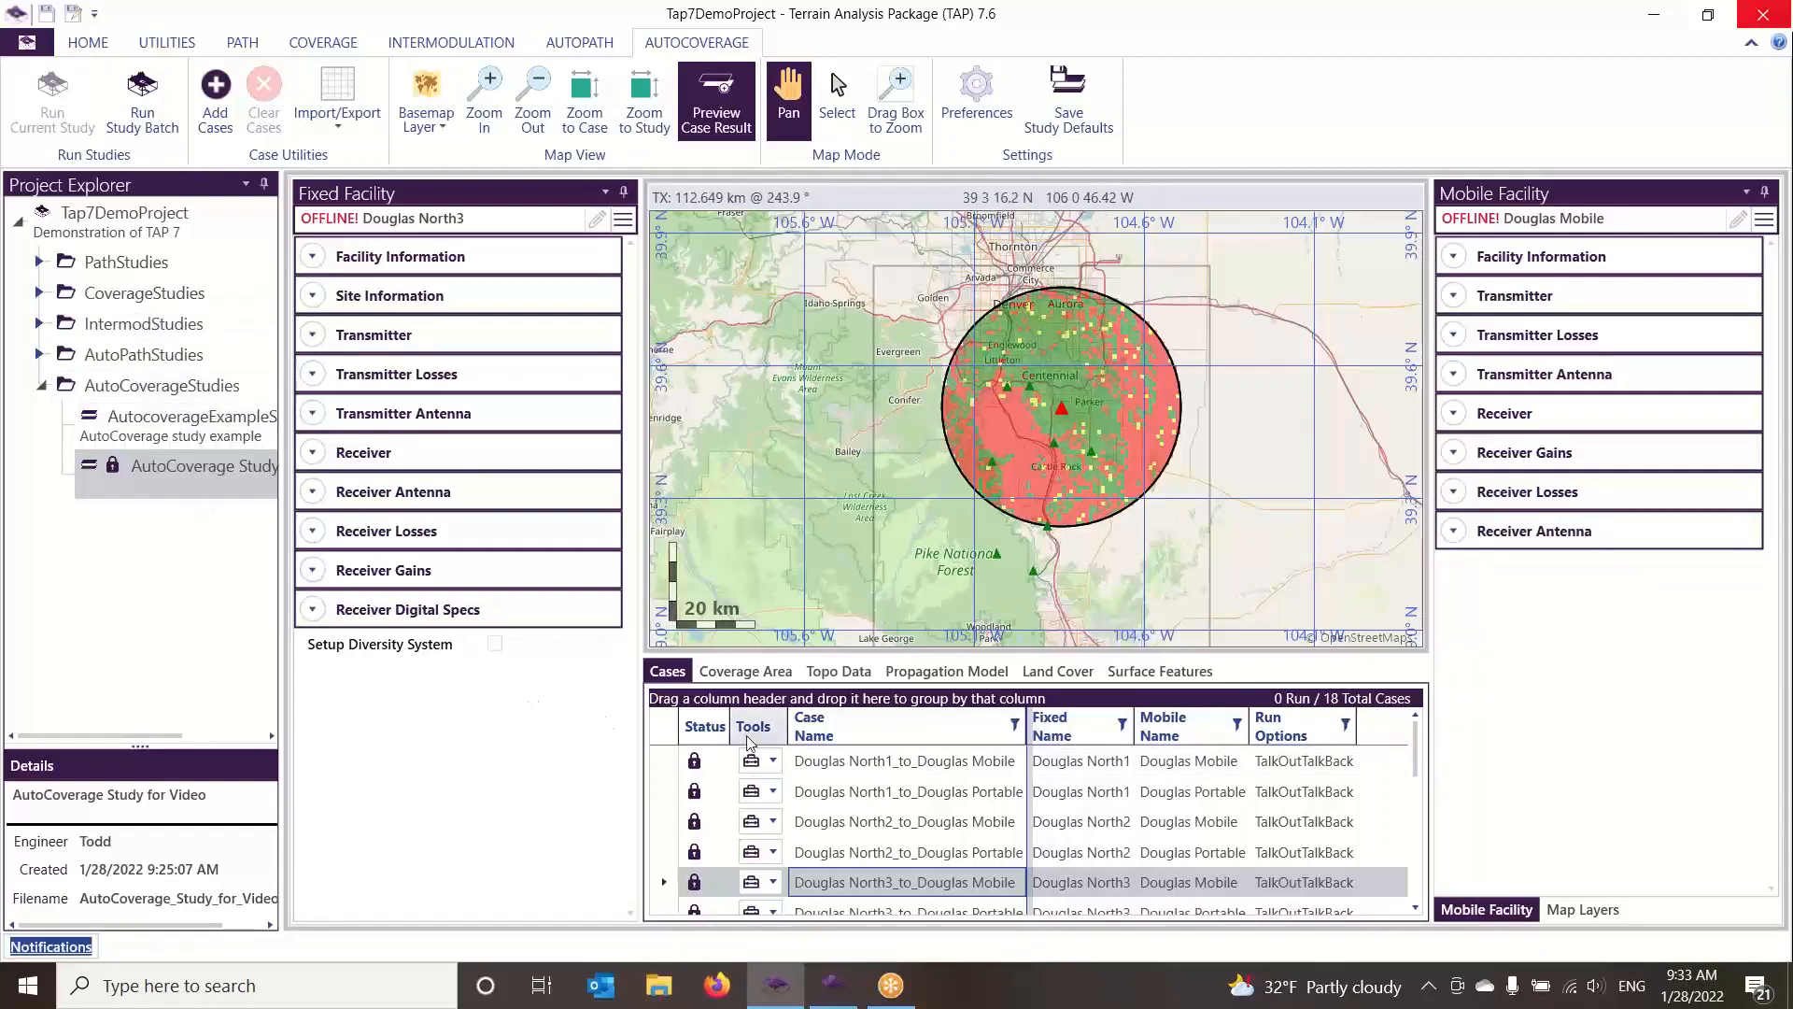
Create a coverage study from the Douglas North1_to_Douglas Mobile case and move it into the CoverageStudies folder
{"action": "left_click", "coordinate": [774, 761]}
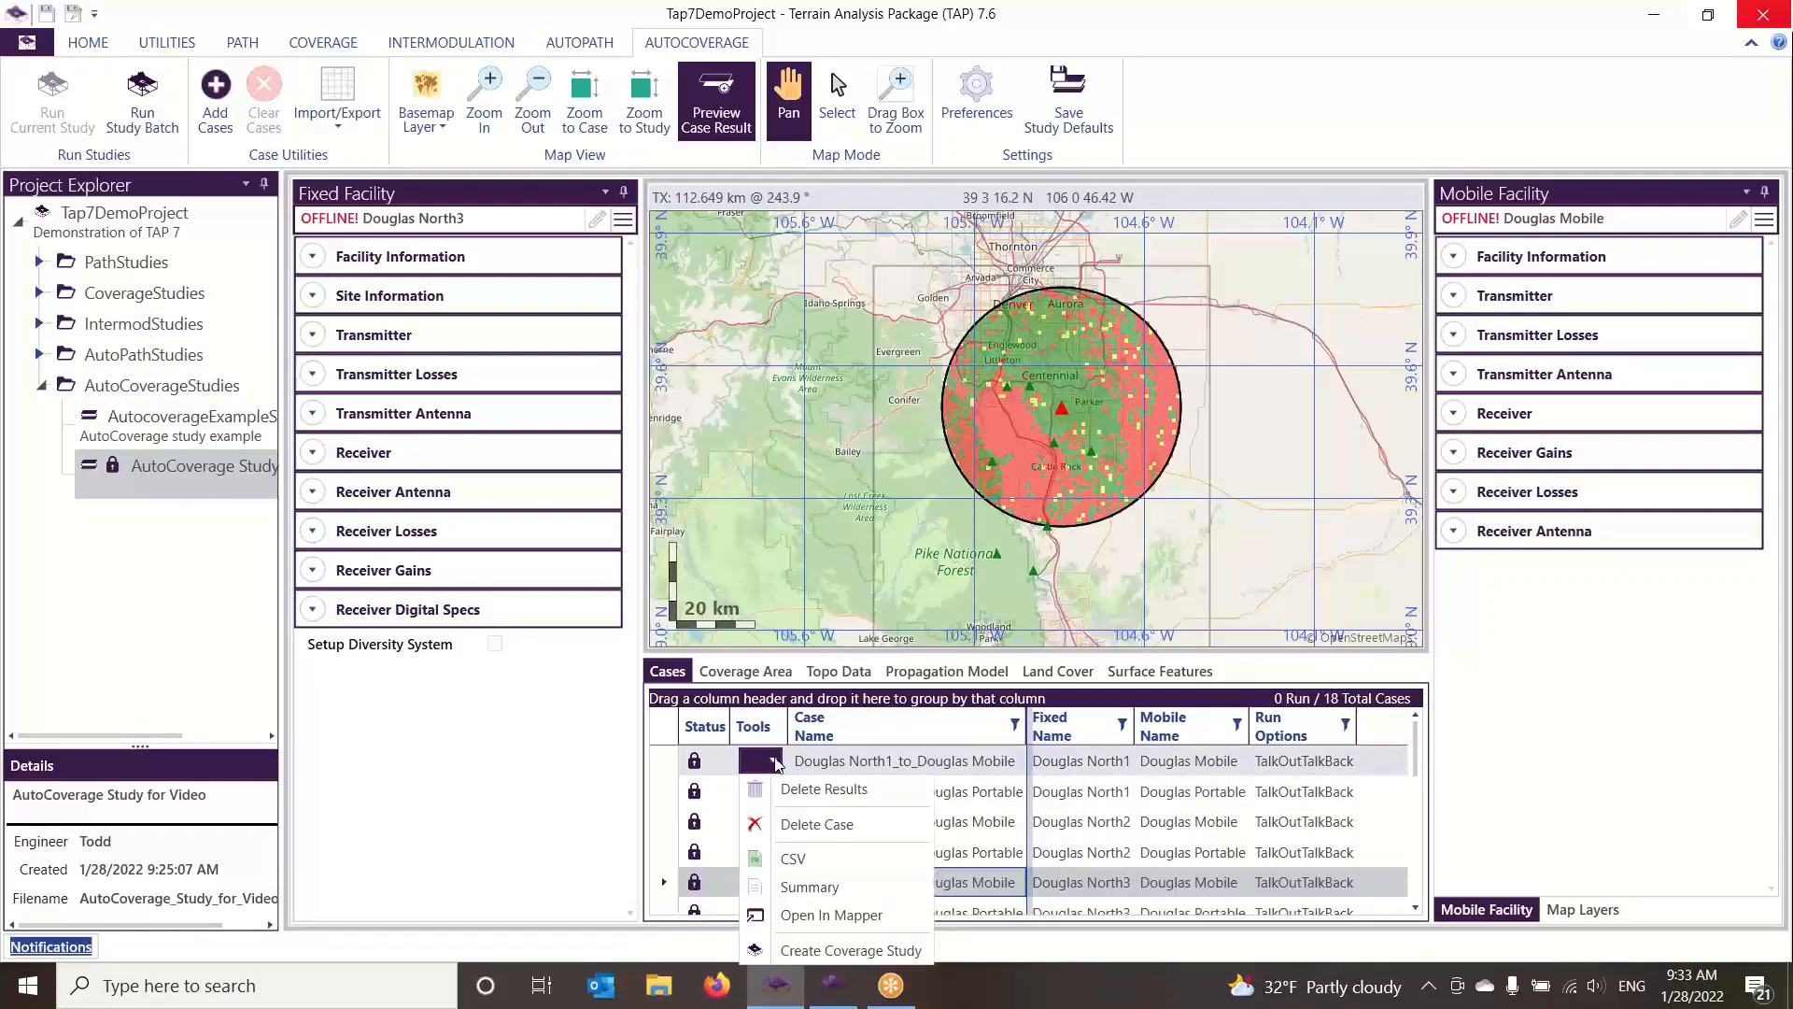
{"action": "left_click", "coordinate": [848, 951]}
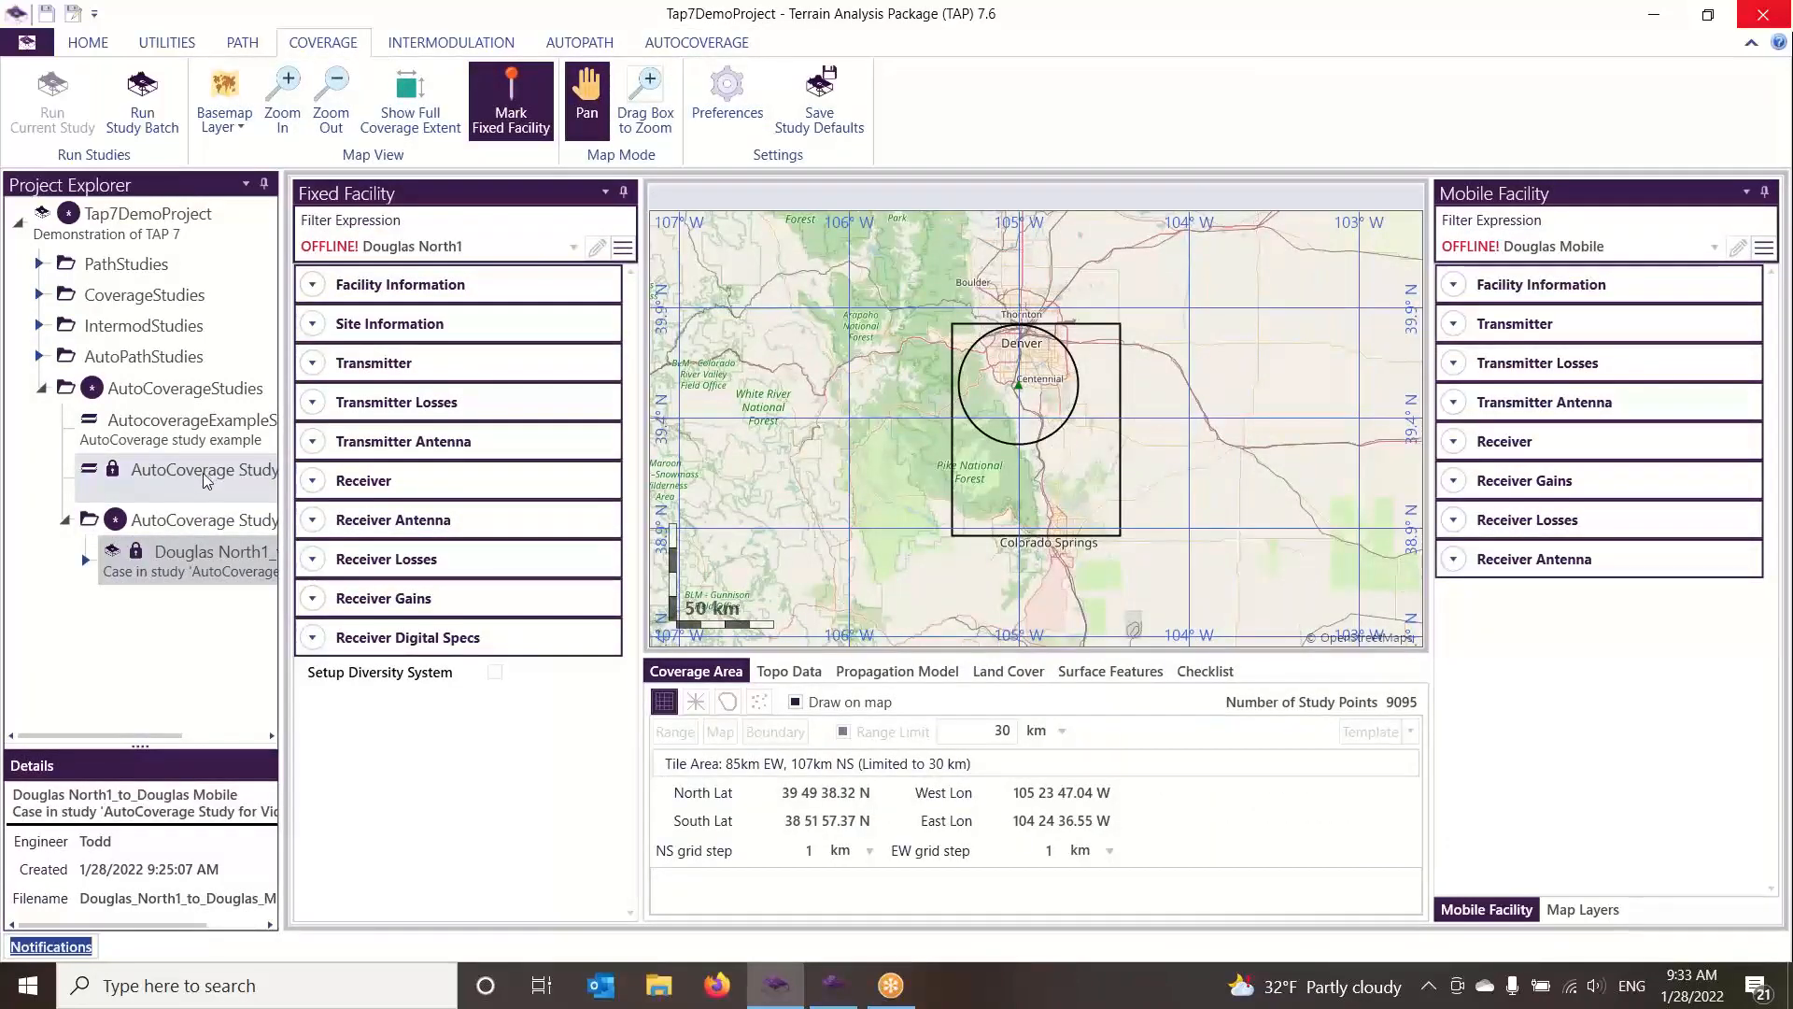
{"action": "left_click", "coordinate": [188, 520]}
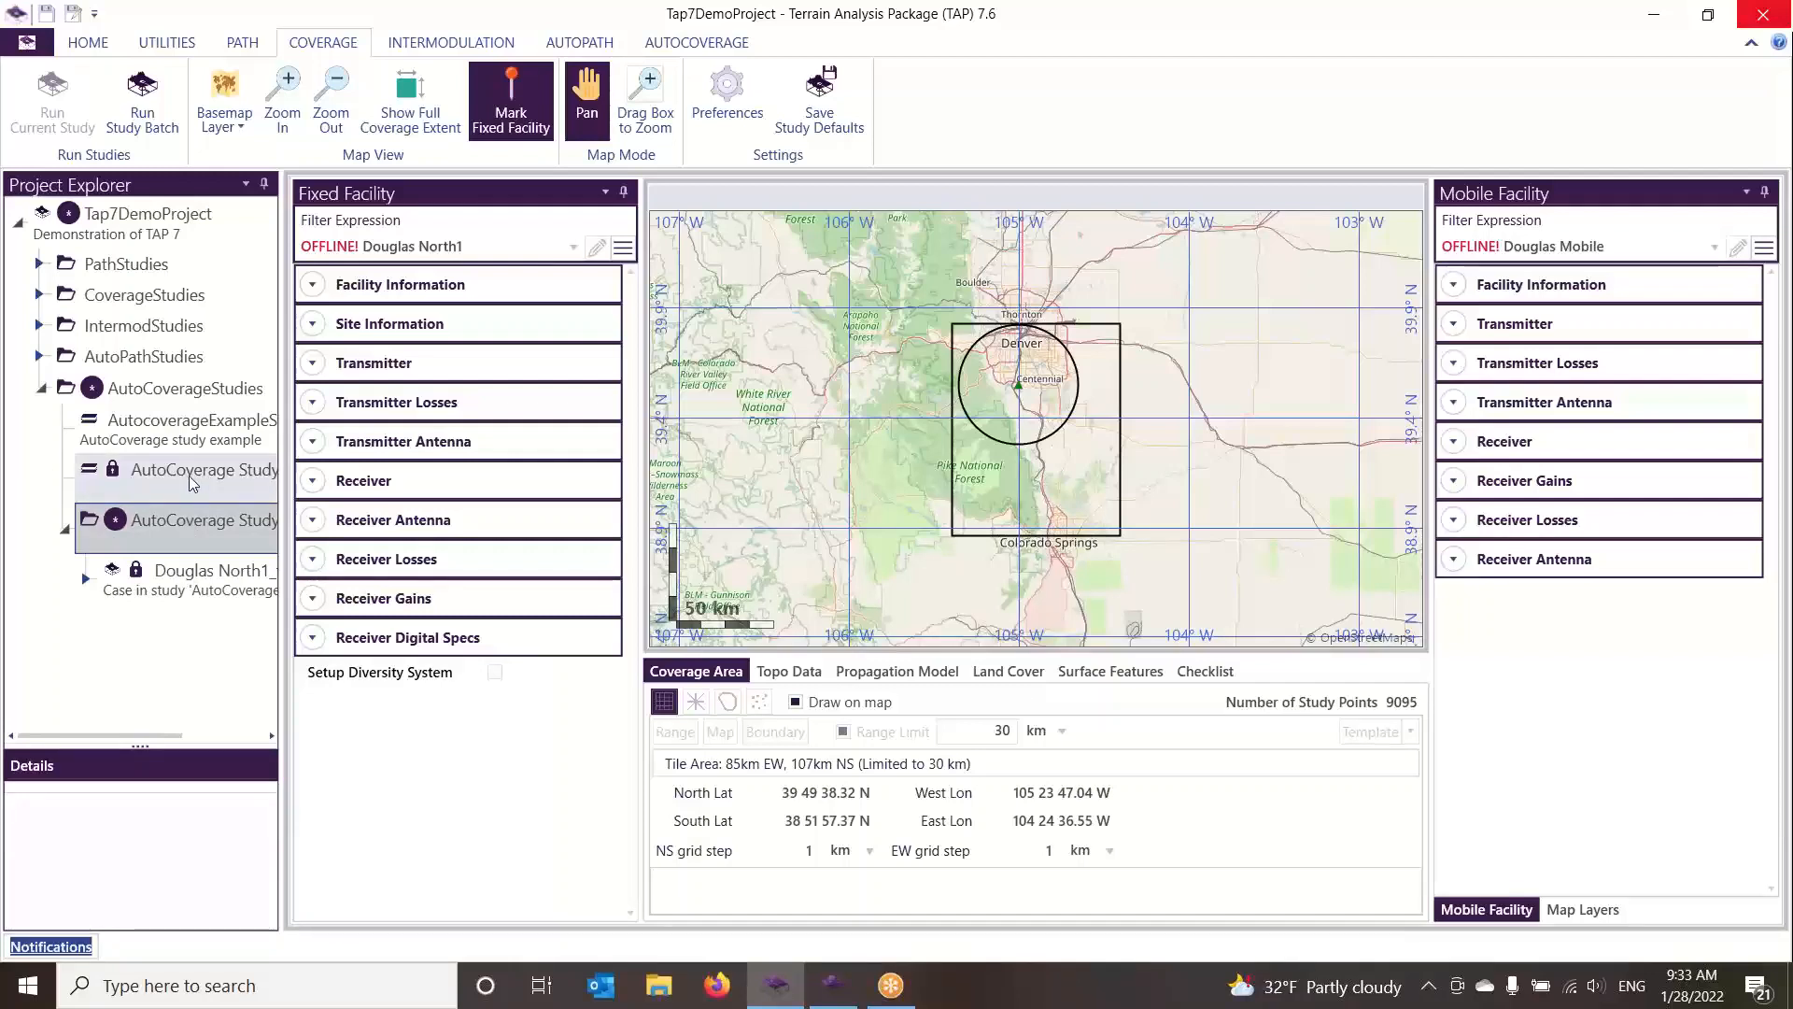
{"action": "left_click", "coordinate": [85, 580]}
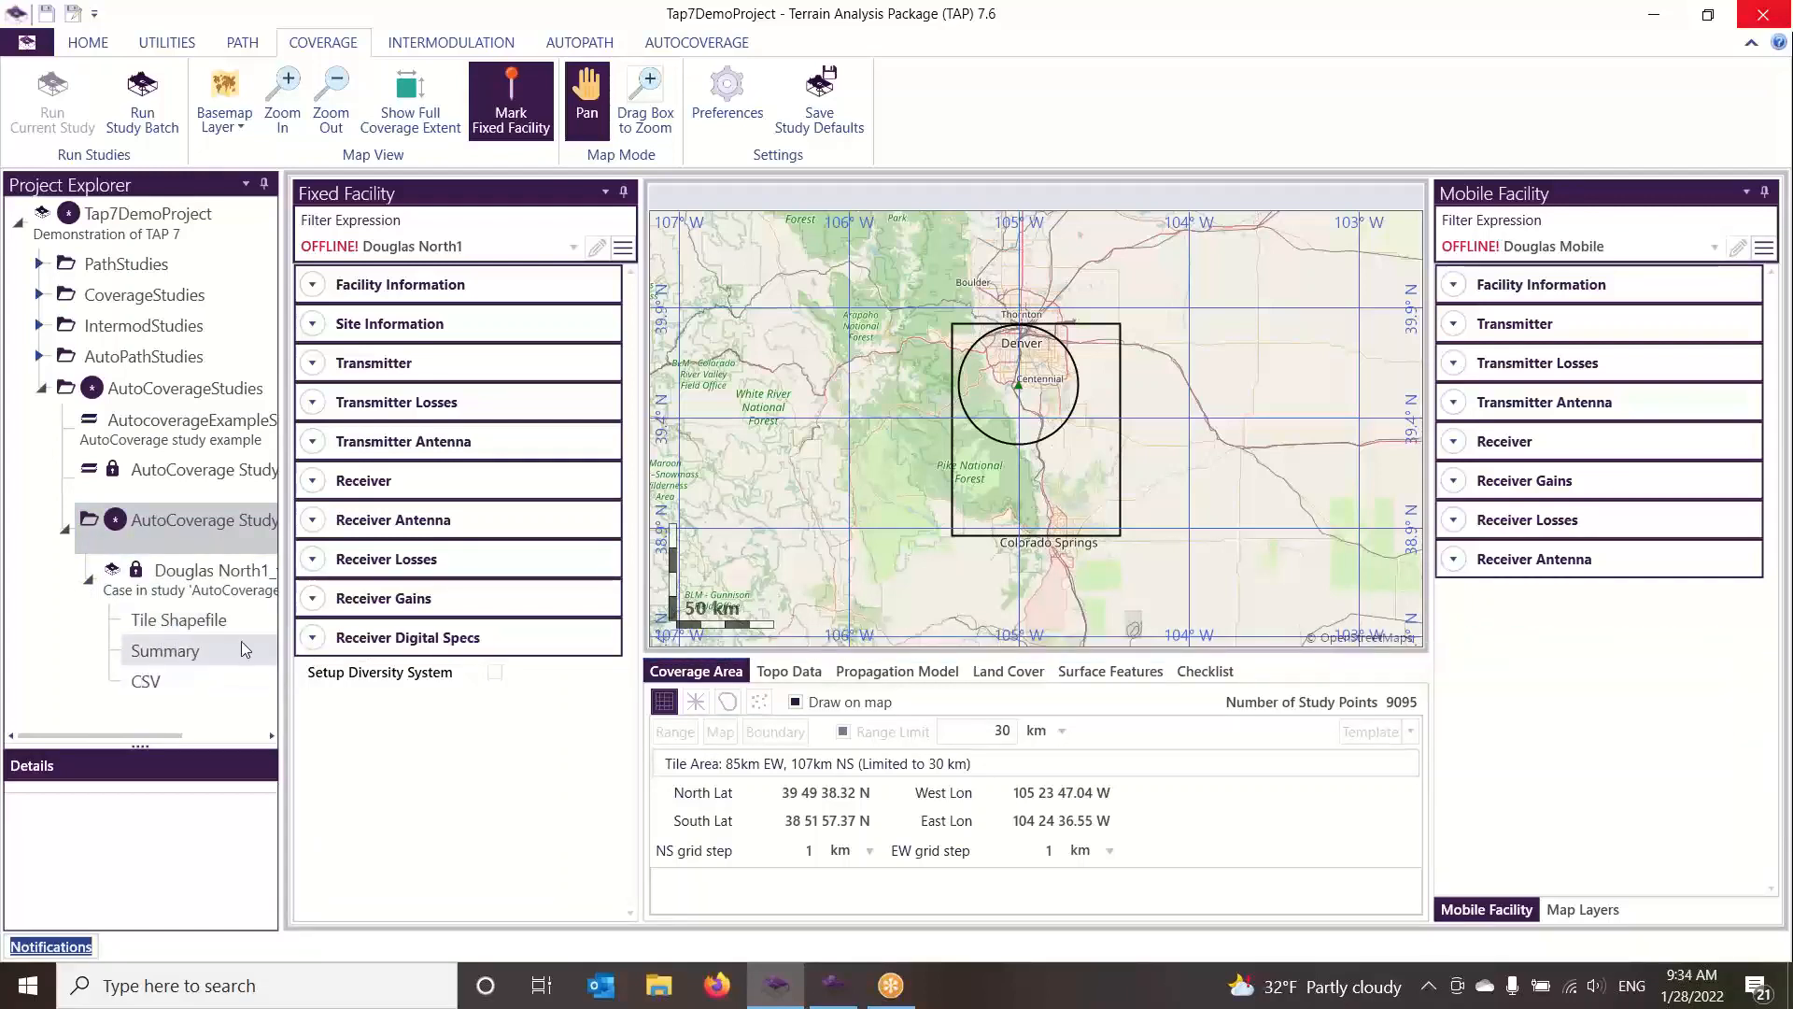
{"action": "left_click_drag", "start_coordinate": [189, 591], "coordinate": [186, 301]}
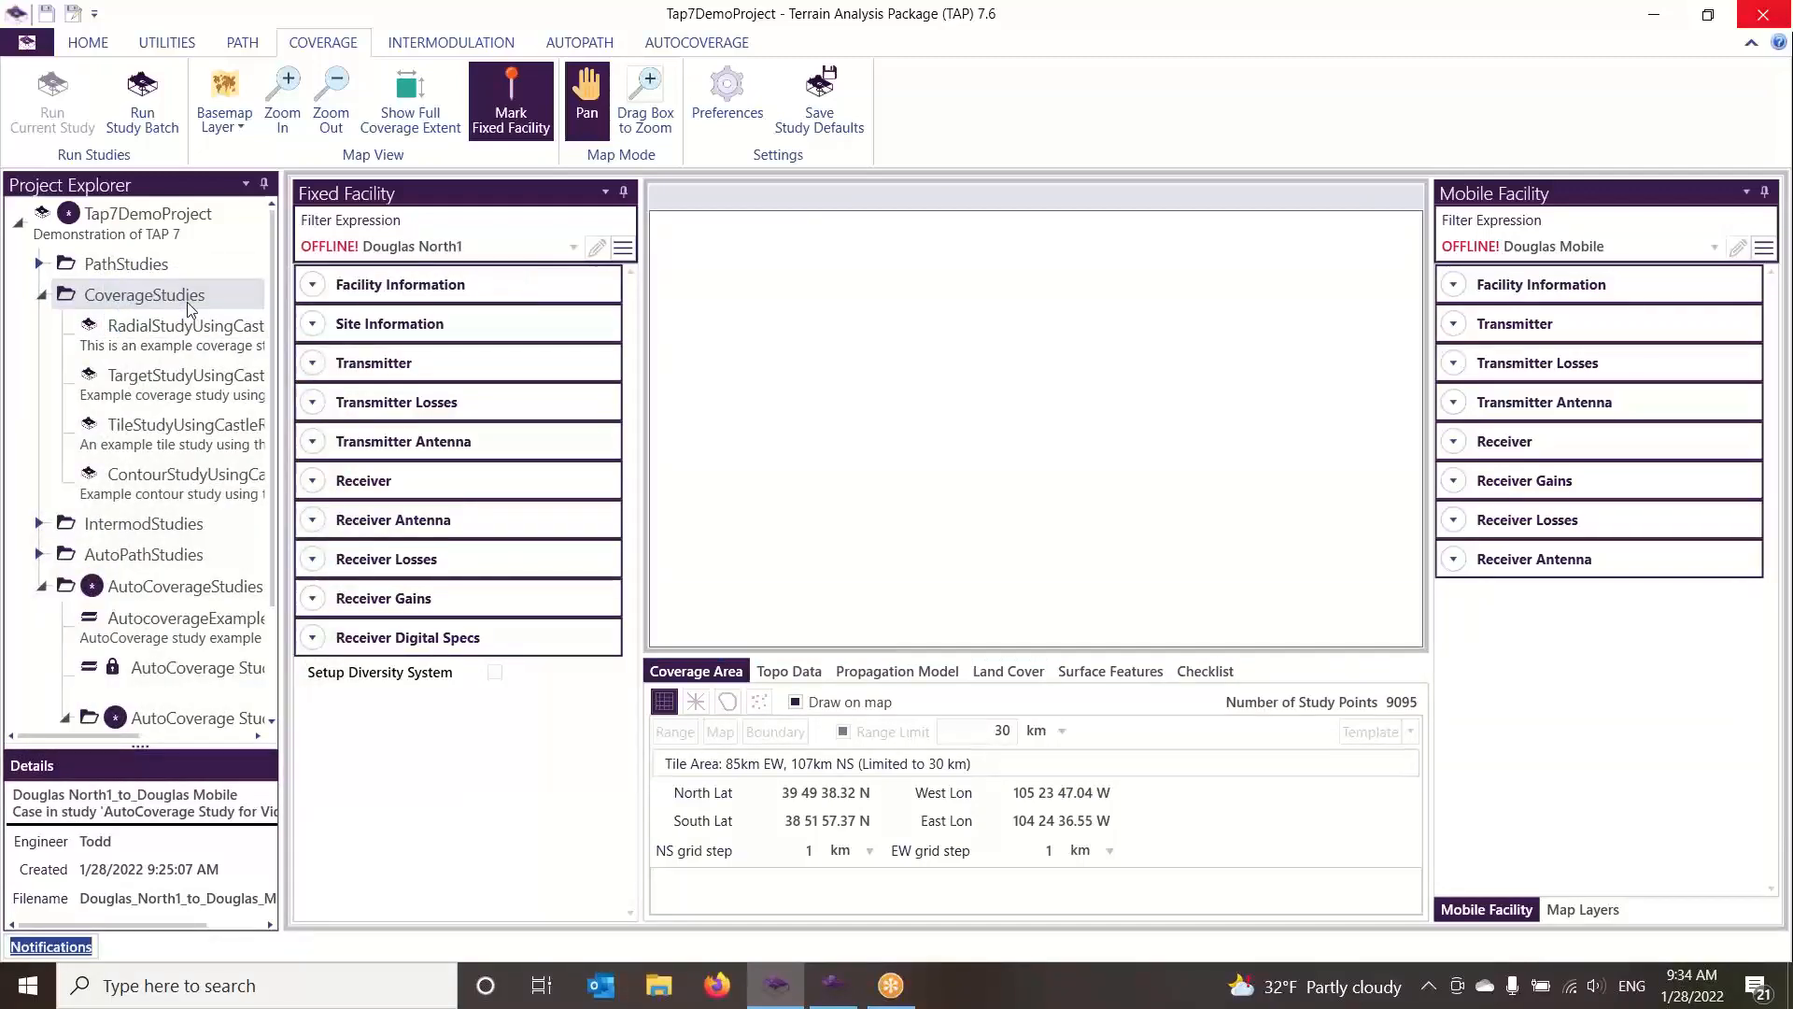